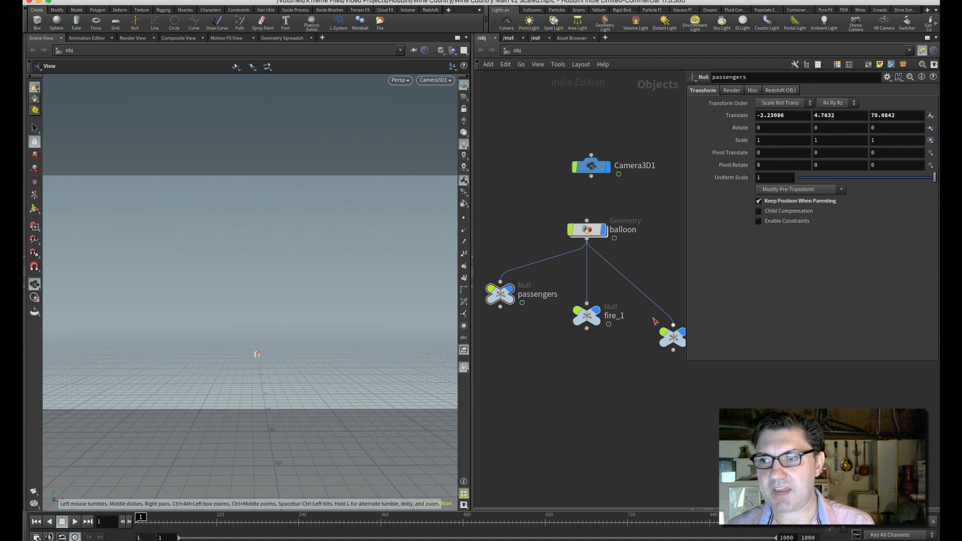
Step: Scrub to frame 266 and examine the hot air balloon with its null markers from several angles
left_click_drag(140, 518, 333, 521)
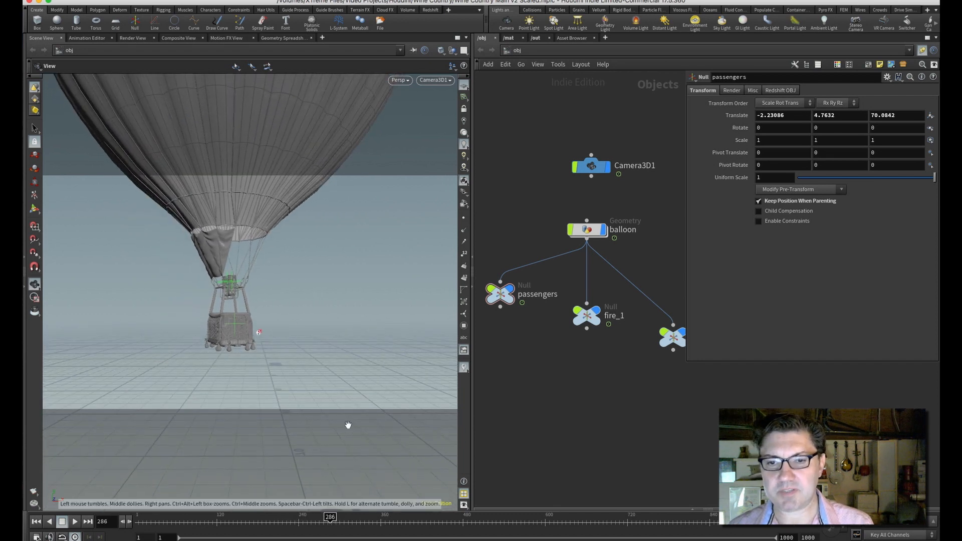
mouse_move(333, 516)
left_mouse_down()
mouse_move(299, 518)
mouse_move(320, 517)
left_mouse_up()
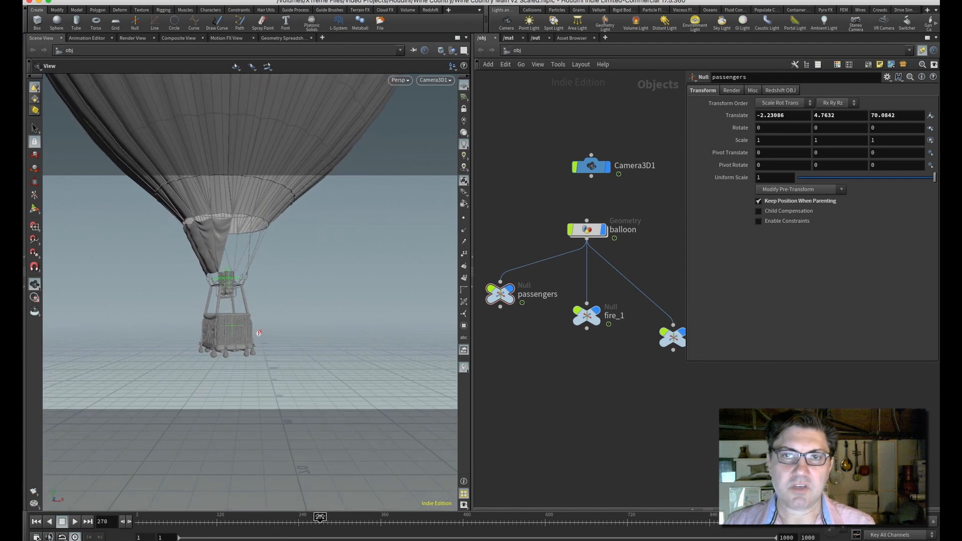
left_click_drag(279, 313, 311, 331)
middle_click_drag(311, 331, 342, 333)
left_click_drag(342, 333, 292, 311)
middle_click_drag(292, 311, 305, 310)
left_click_drag(305, 309, 301, 322)
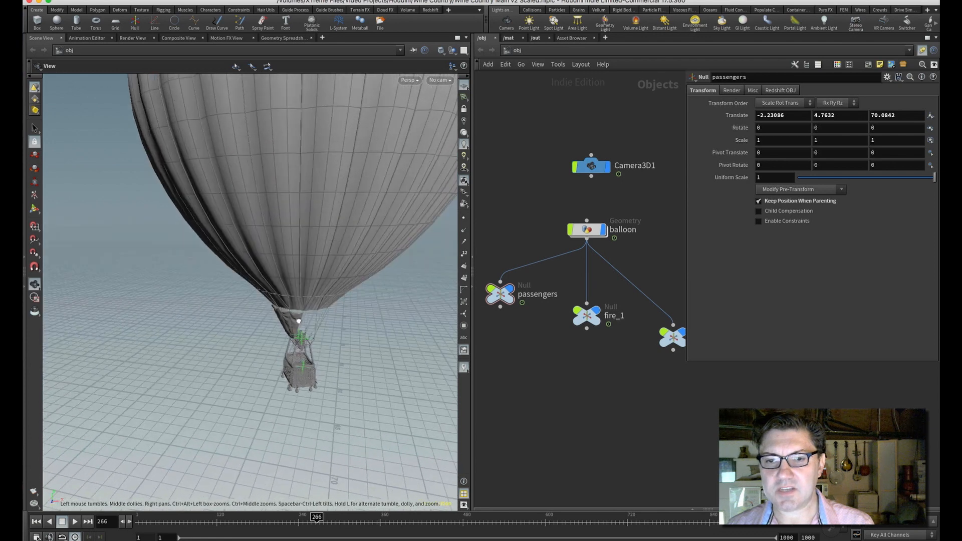
middle_click_drag(301, 322, 326, 322)
right_click_drag(326, 322, 277, 313)
left_click_drag(270, 321, 311, 335)
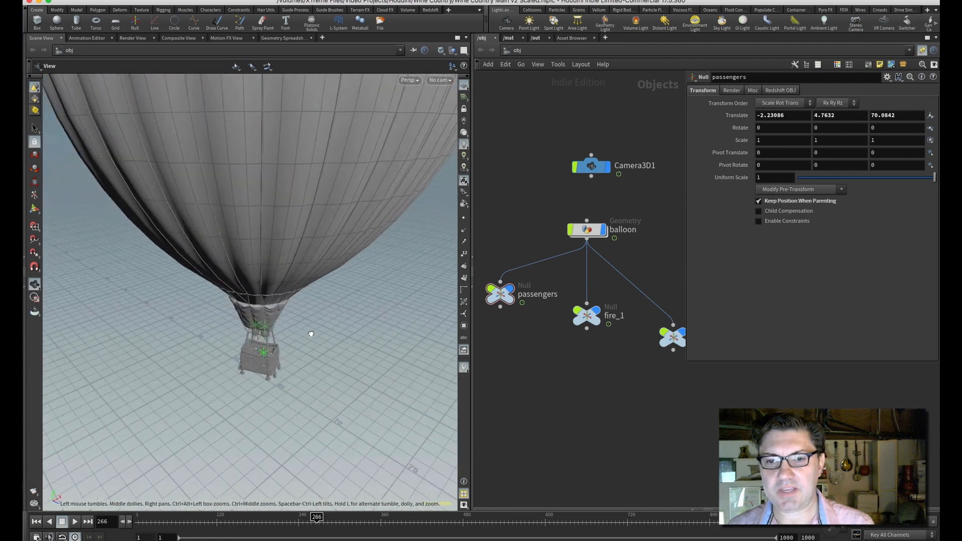
left_click_drag(234, 331, 261, 318)
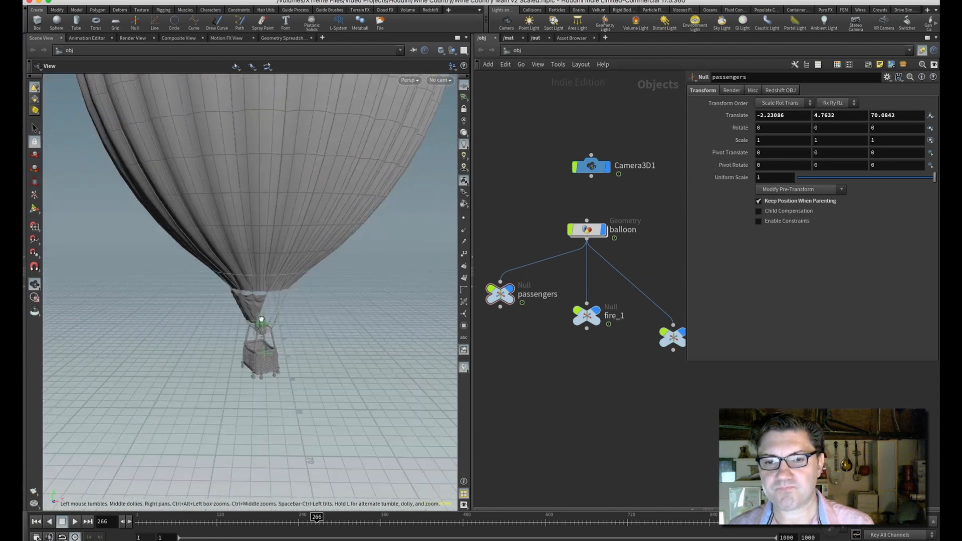
left_click_drag(328, 311, 251, 318)
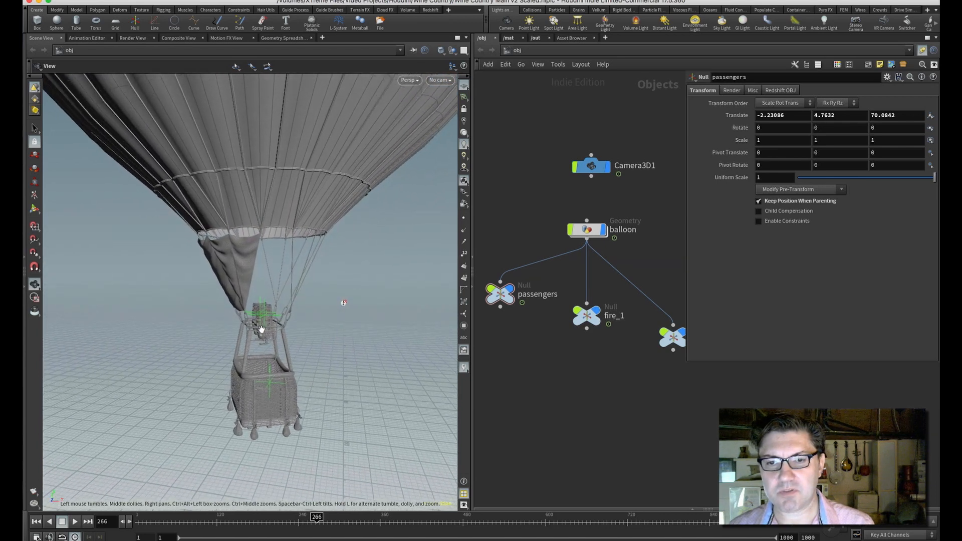
Step: Examine the basket interior and the burners up close to see where the attached nulls sit
left_click_drag(301, 327, 222, 401)
scroll(260, 375, "up", 8)
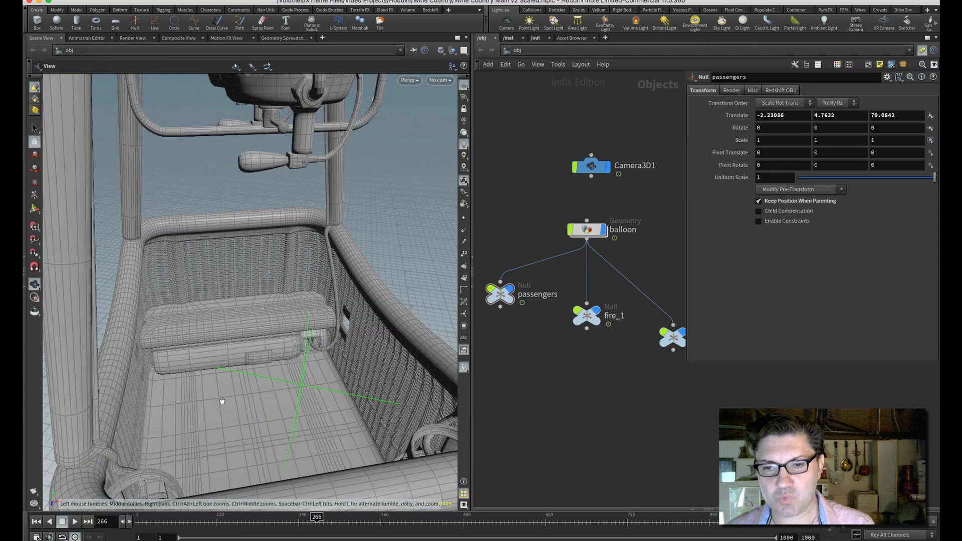
left_click_drag(299, 397, 227, 156)
right_click_drag(227, 156, 197, 317)
left_click_drag(198, 317, 235, 326)
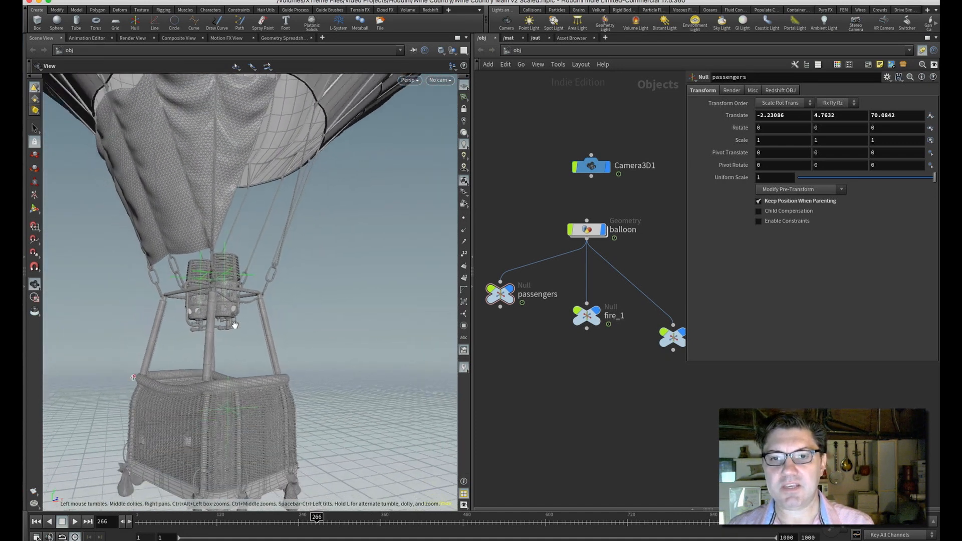
mouse_move(235, 326)
middle_mouse_down()
mouse_move(220, 326)
mouse_move(237, 326)
middle_mouse_up()
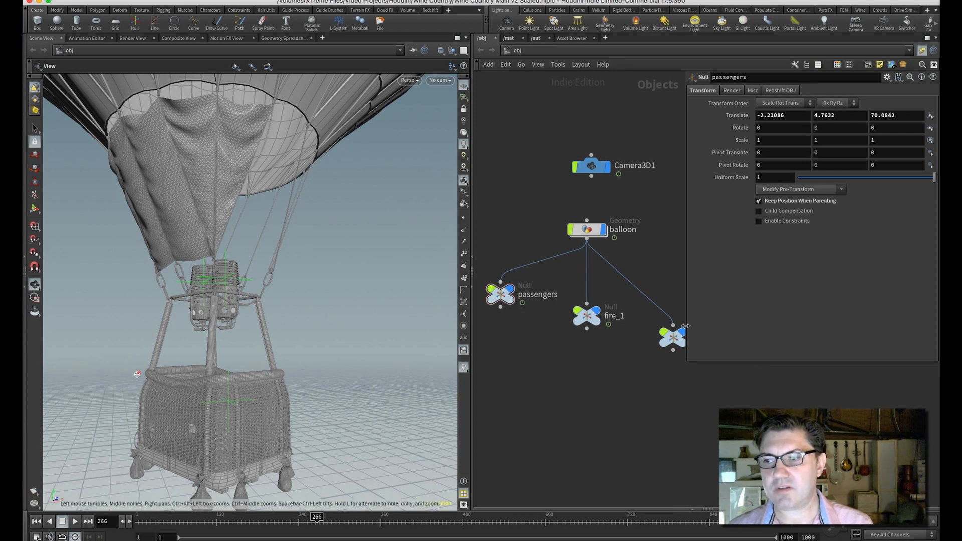
Step: Place the fire_2 null beside fire_1 in the network and select the passengers null
left_click_drag(674, 340, 643, 318)
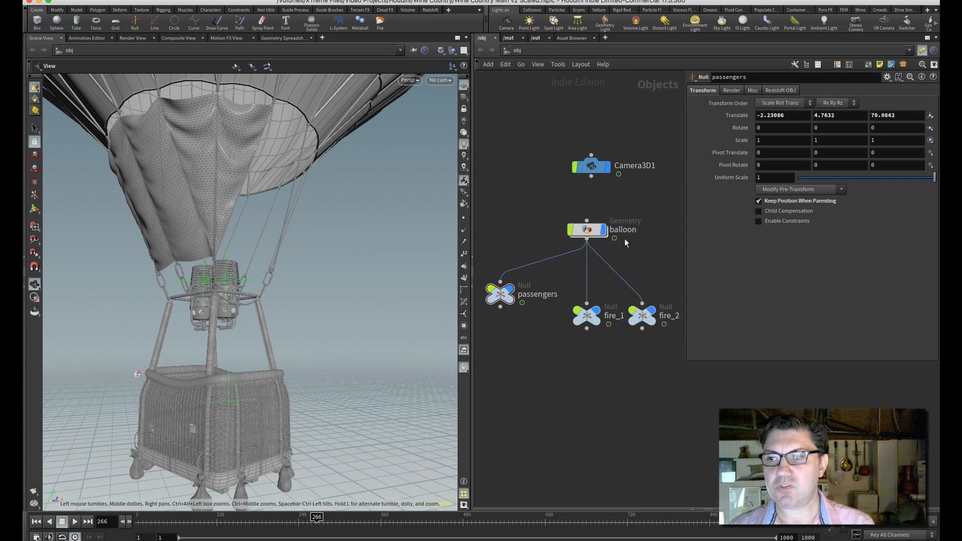
left_click_drag(208, 315, 183, 355)
left_click_drag(245, 310, 239, 275)
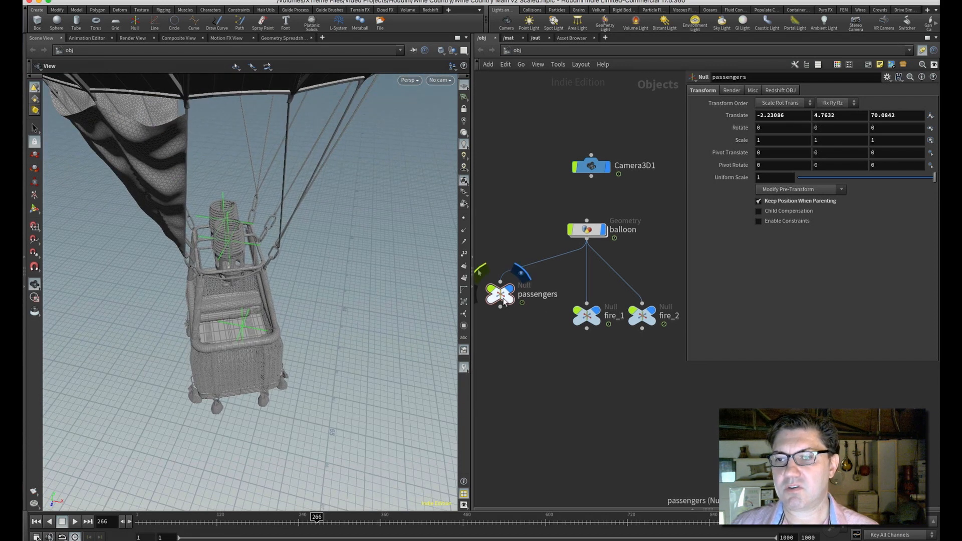
left_click(501, 295)
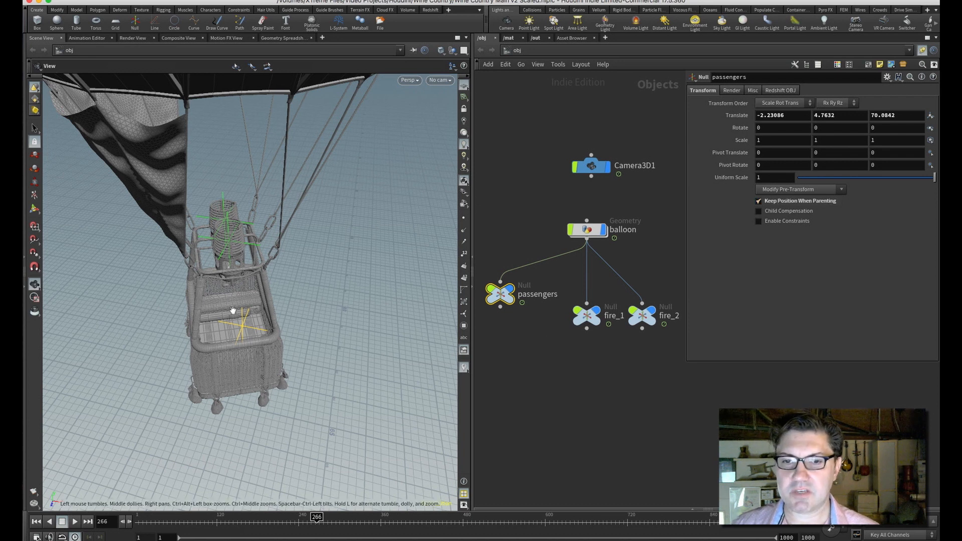
Step: Go to frame 261 and examine how the passengers null sits in the moving balloon's basket
mouse_move(232, 305)
left_mouse_down()
mouse_move(254, 305)
mouse_move(238, 311)
mouse_move(232, 333)
mouse_move(245, 341)
mouse_move(251, 308)
mouse_move(283, 281)
mouse_move(282, 296)
mouse_move(224, 289)
left_mouse_up()
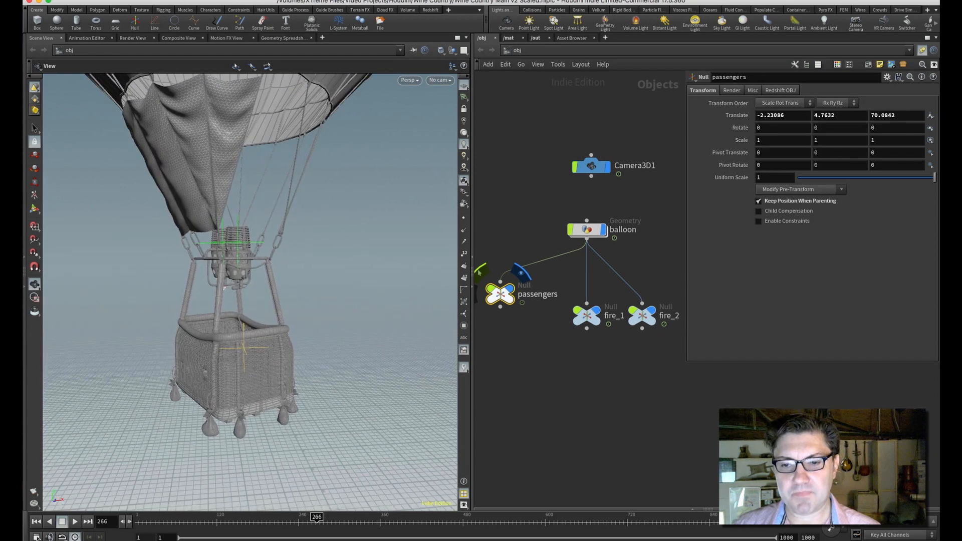
mouse_move(318, 518)
left_mouse_down()
mouse_move(403, 518)
mouse_move(301, 517)
left_mouse_up()
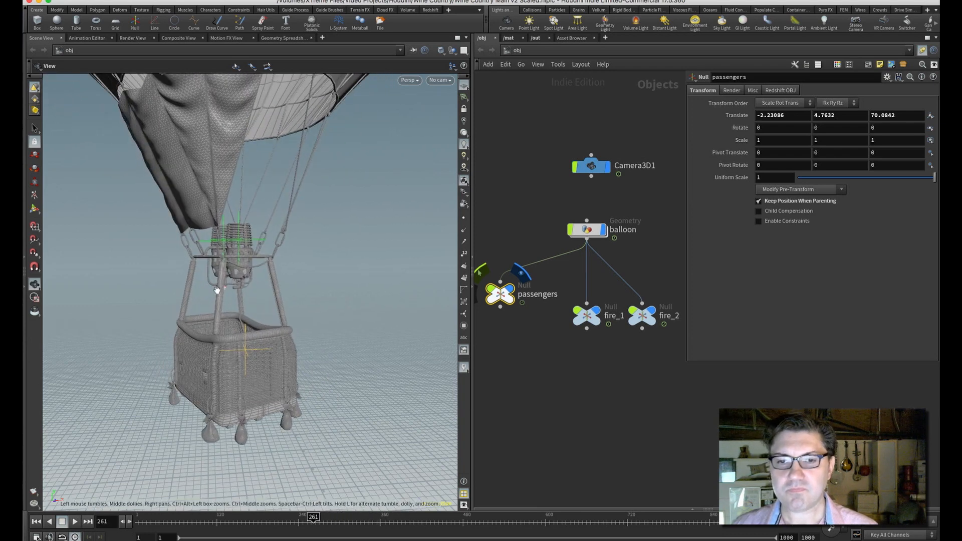
left_click_drag(217, 290, 271, 326)
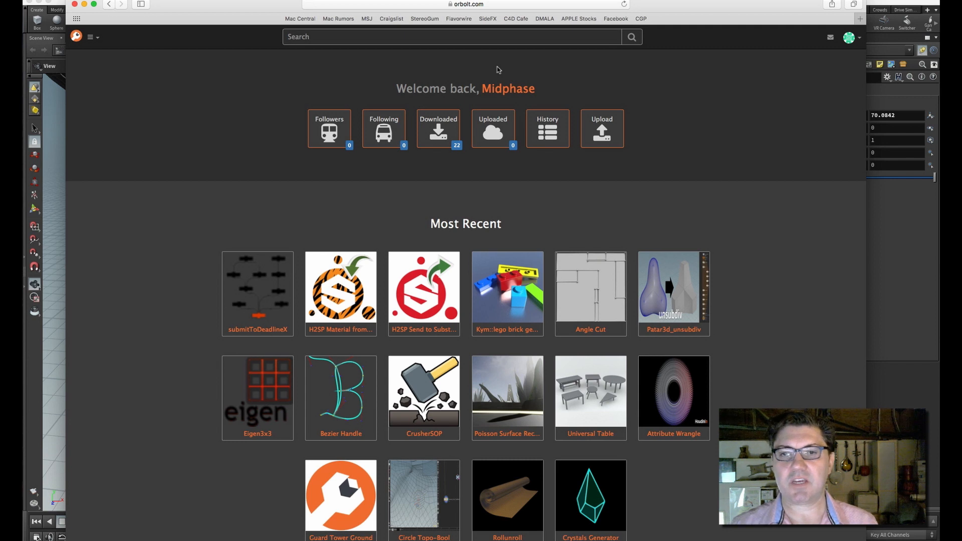
Step: Switch to the Orbolt website in Safari and look through its most recent assets
left_click_drag(261, 8, 239, 7)
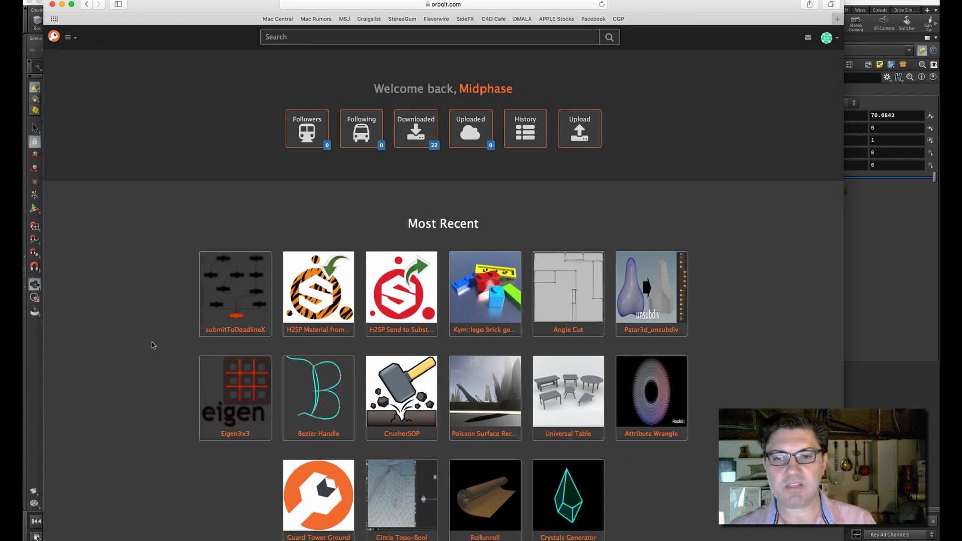
scroll(151, 343, "down", 6)
scroll(181, 341, "up", 6)
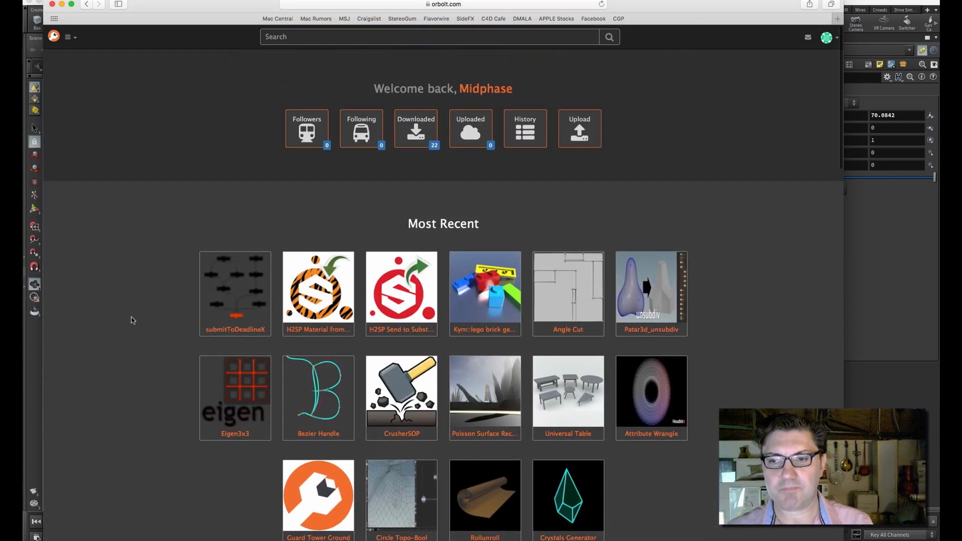
scroll(133, 319, "down", 1)
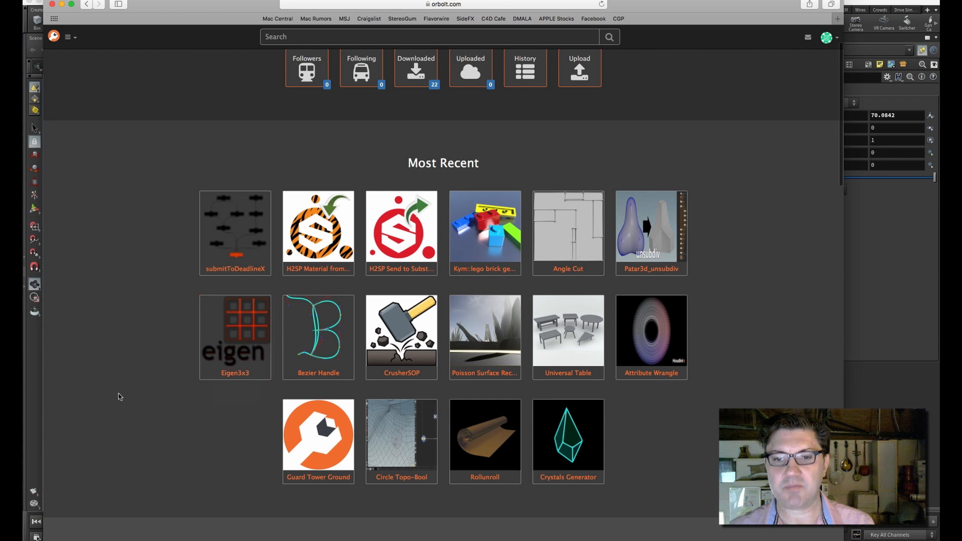
scroll(125, 398, "up", 1)
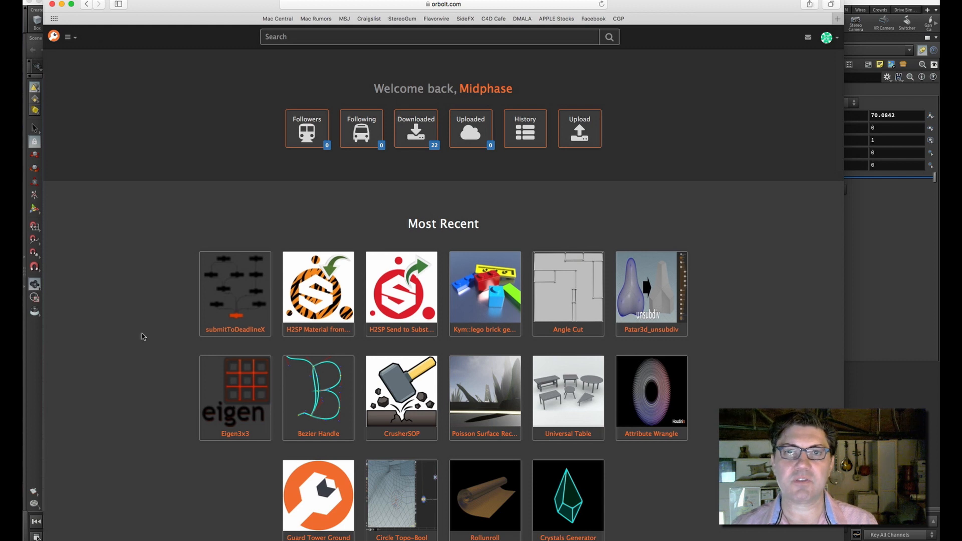
scroll(290, 37, "down", 1)
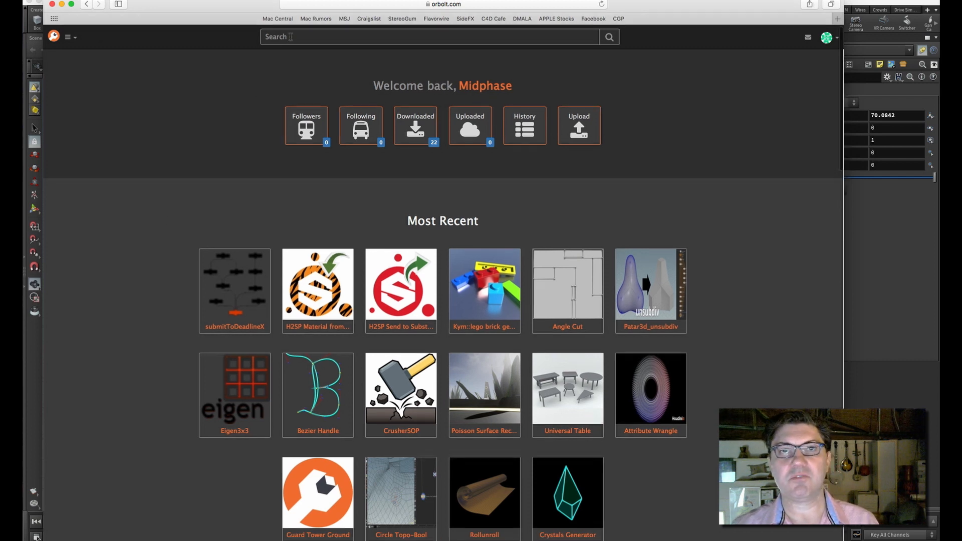
Step: Search Orbolt for "ae" and open the Houdini_2_AE asset page
left_click(291, 37)
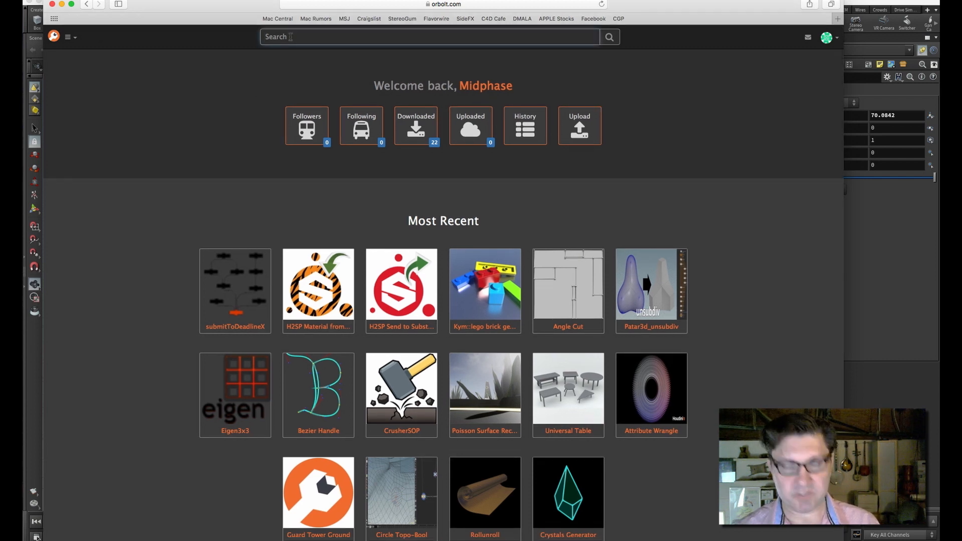
type("ae")
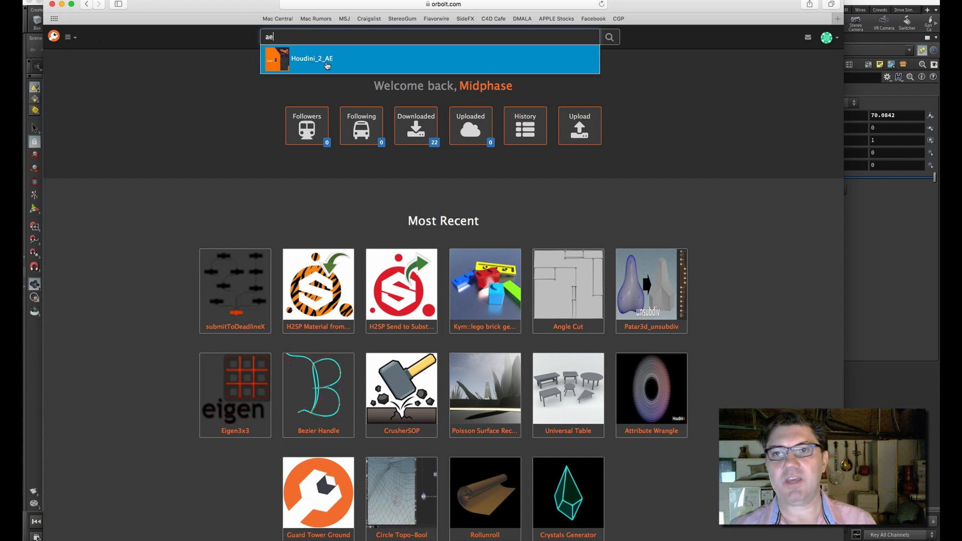
left_click(326, 65)
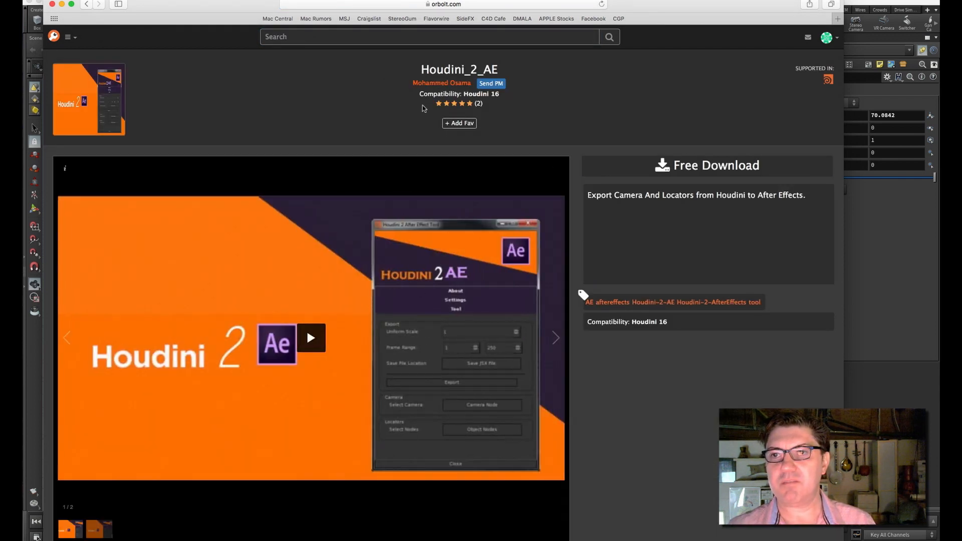
Step: Review the Houdini_2_AE asset's author, description and version history, and request its free download
left_click_drag(472, 83, 407, 83)
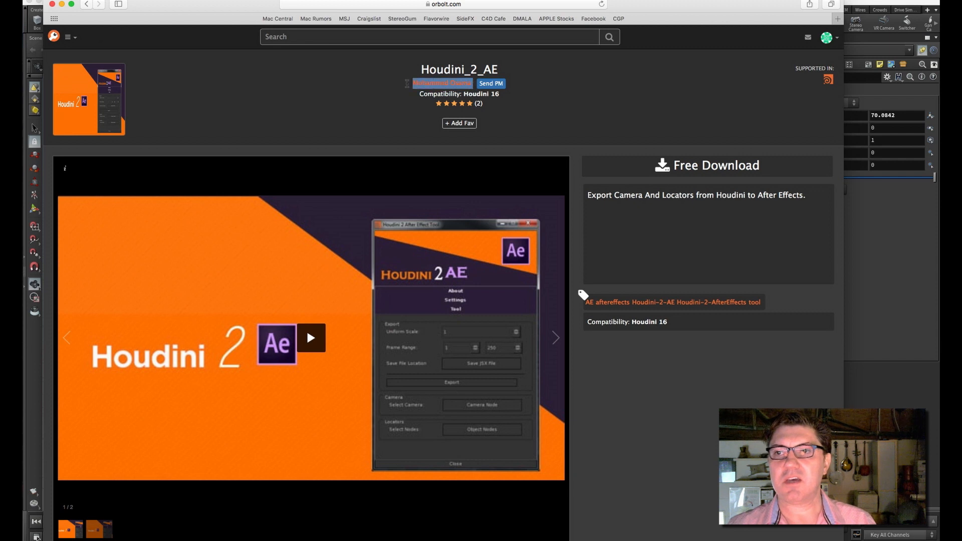
left_click(389, 107)
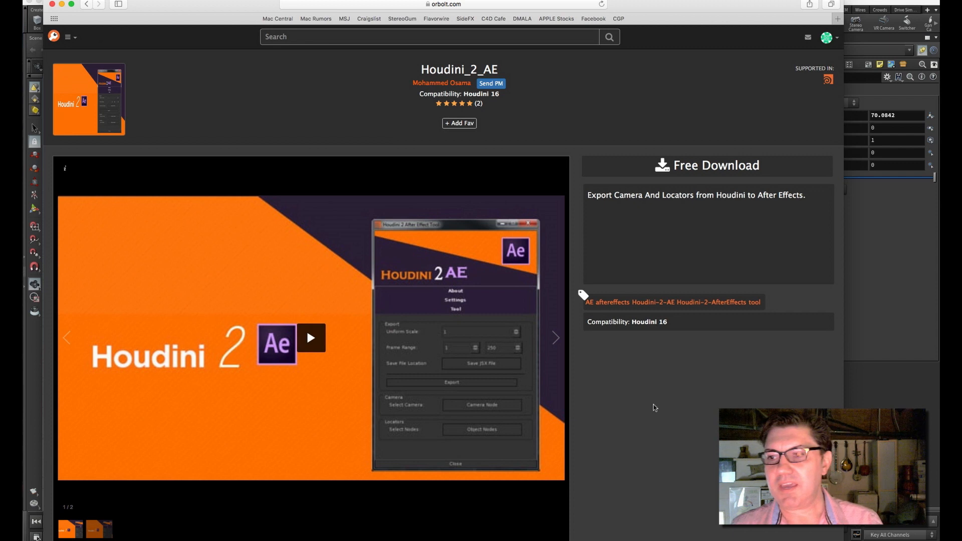
scroll(654, 406, "down", 5)
scroll(654, 407, "down", 1)
scroll(660, 406, "up", 5)
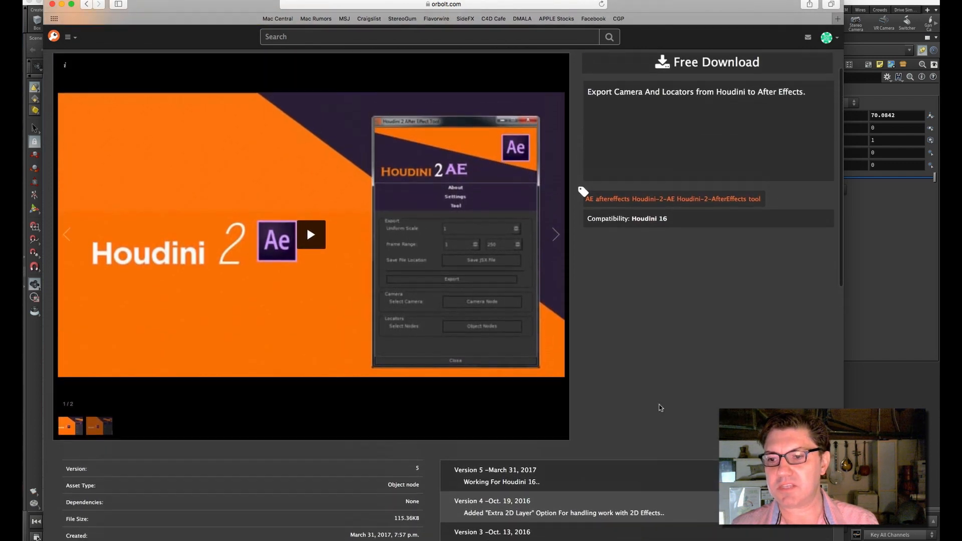
left_click(717, 166)
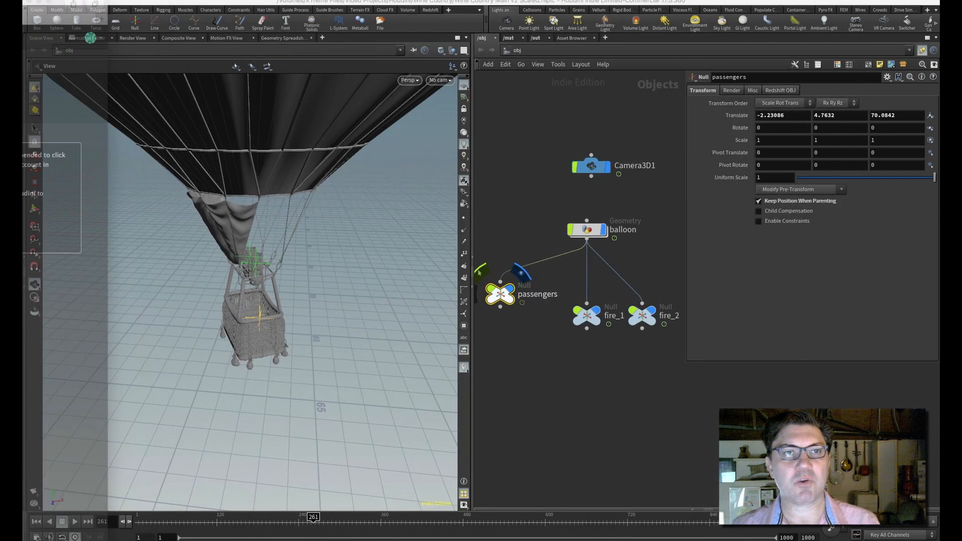
Step: Switch back to Houdini, check the installed assets for Houdini_2_AE, and return to the object network
left_click(633, 391)
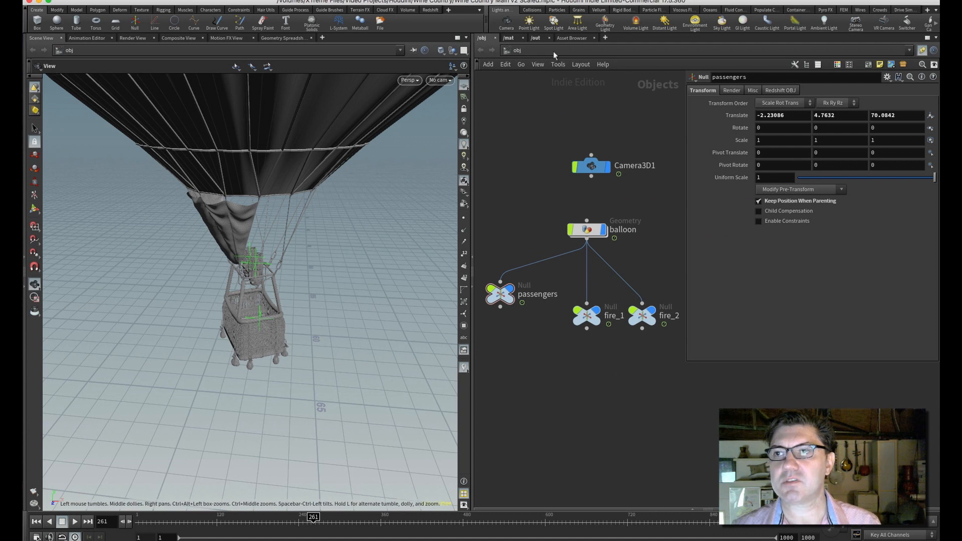
left_click(571, 38)
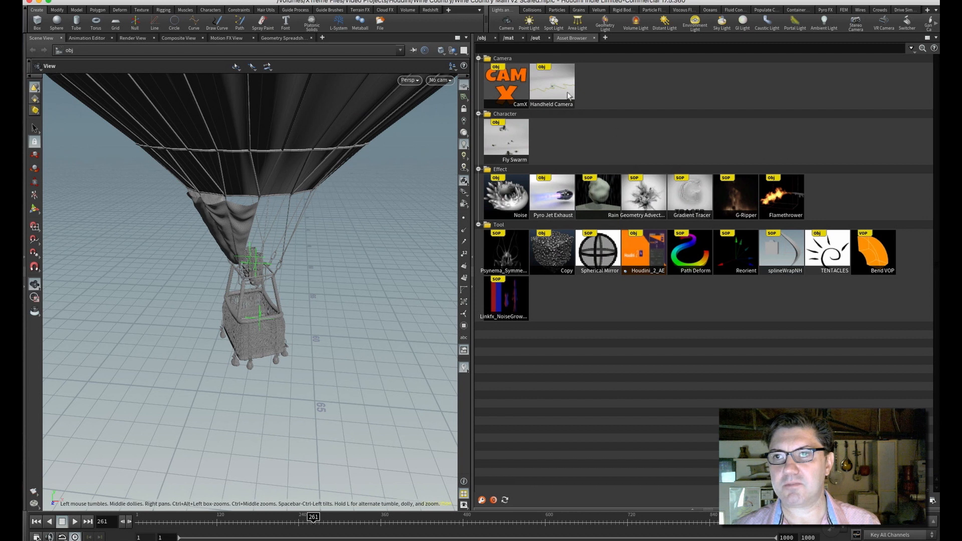
left_click(482, 37)
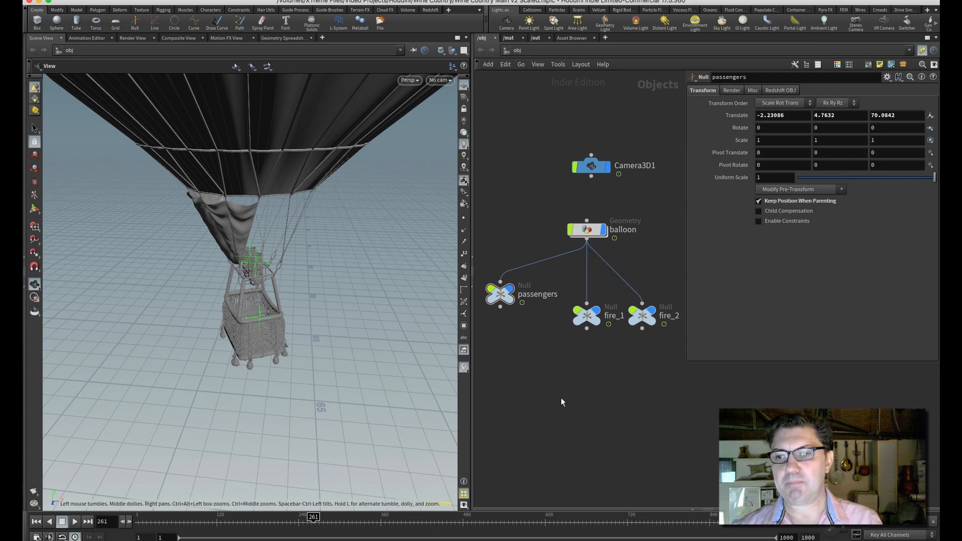
Step: Add a Houdini_2_AE node to the object network and place it below the passengers null
key("Tab")
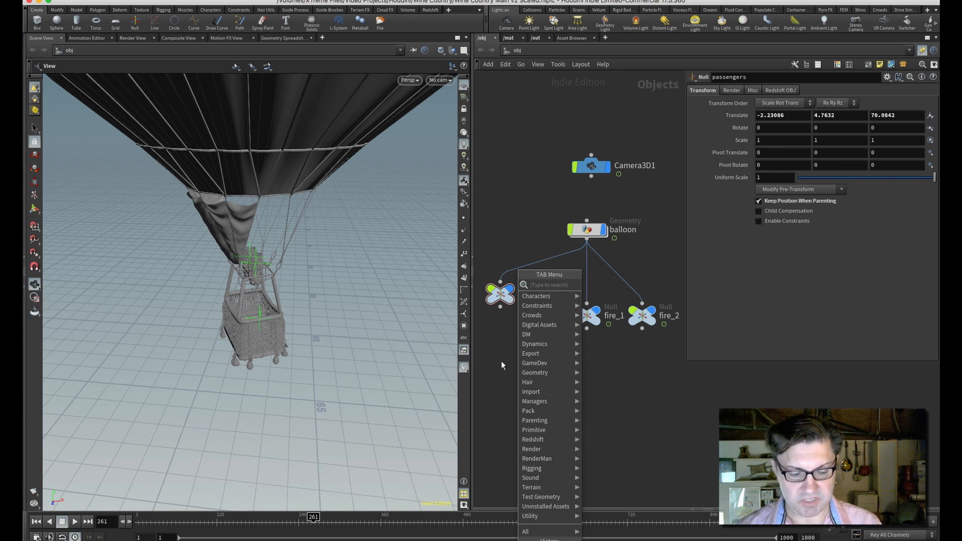
type("ae")
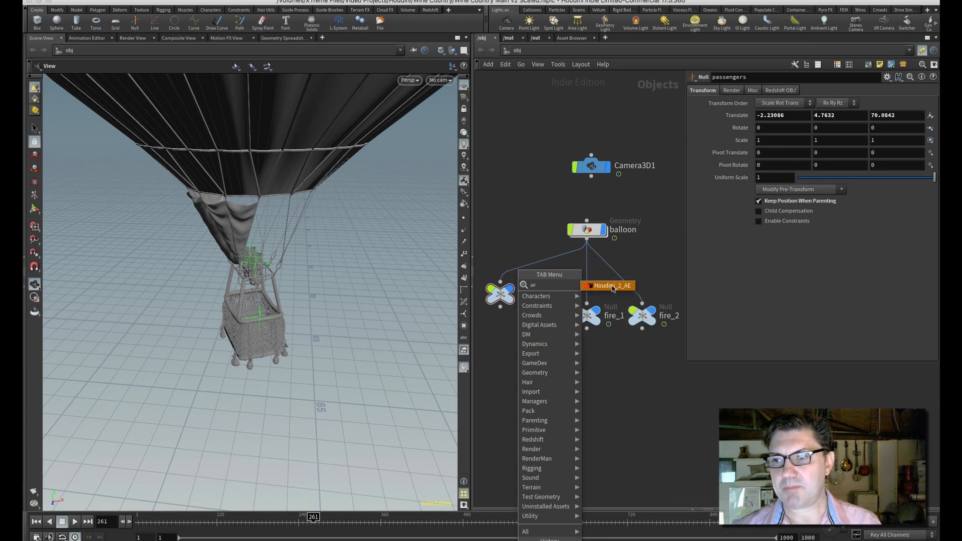
left_click(613, 287)
left_click(537, 369)
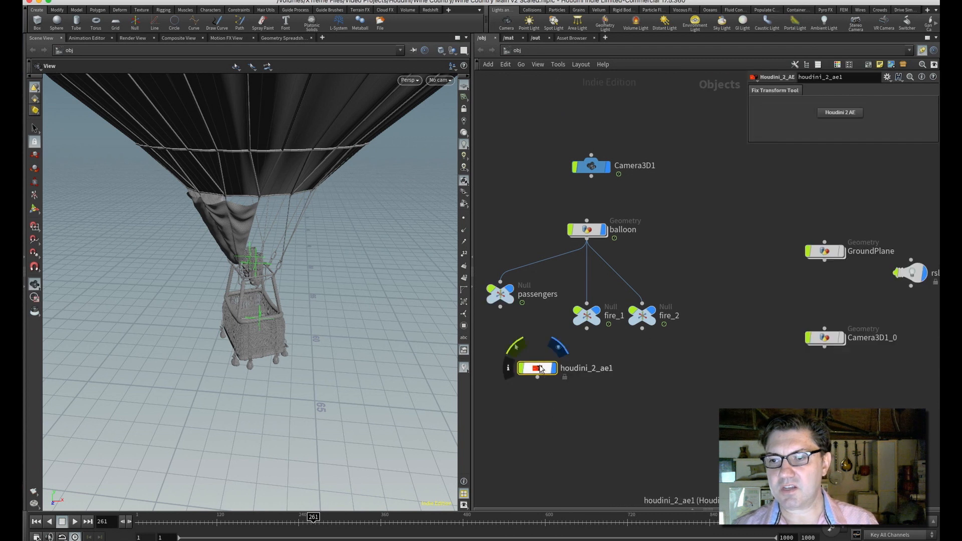
left_click_drag(541, 370, 524, 376)
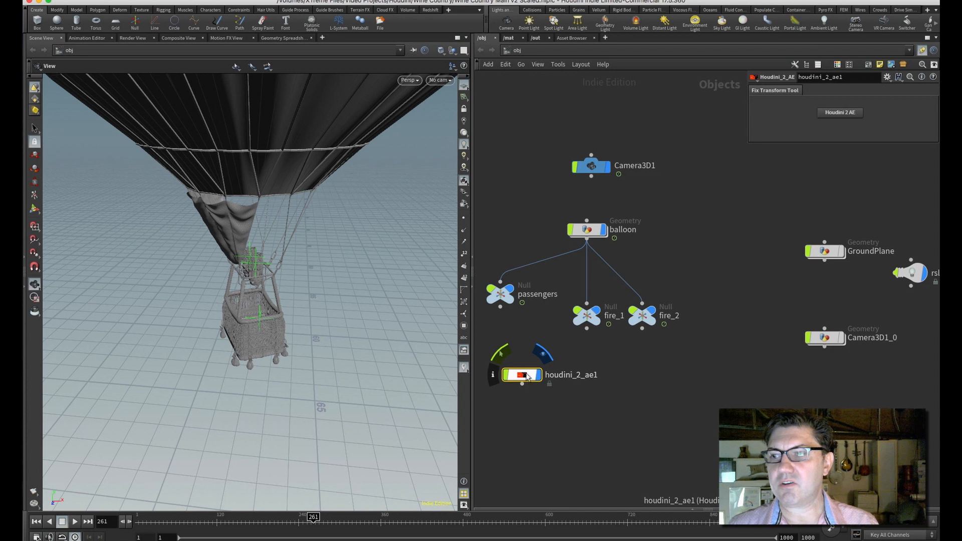
left_click_drag(529, 377, 523, 372)
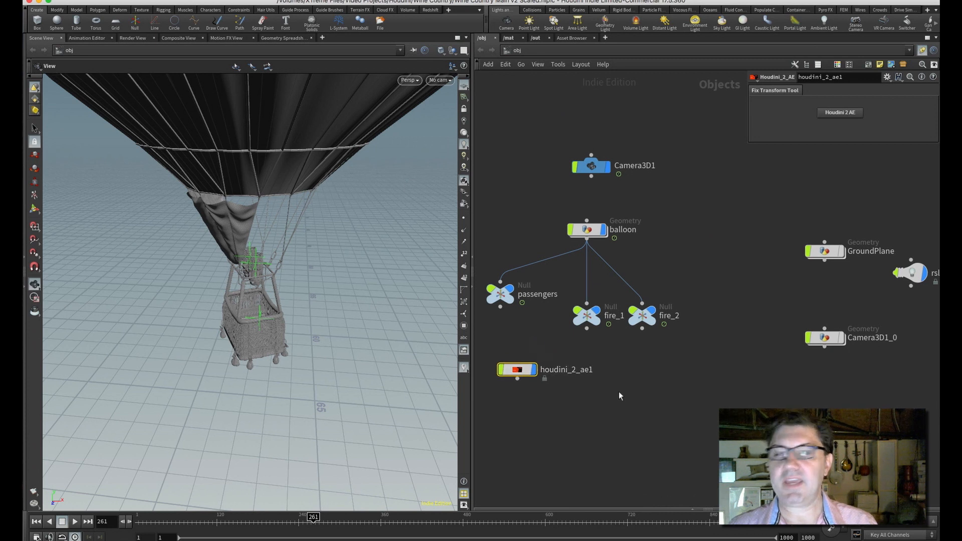
Step: Open the Houdini 2 After Effect Tool from the houdini_2_ae1 node and place its window over the viewport
left_click(839, 113)
left_click_drag(484, 33, 358, 79)
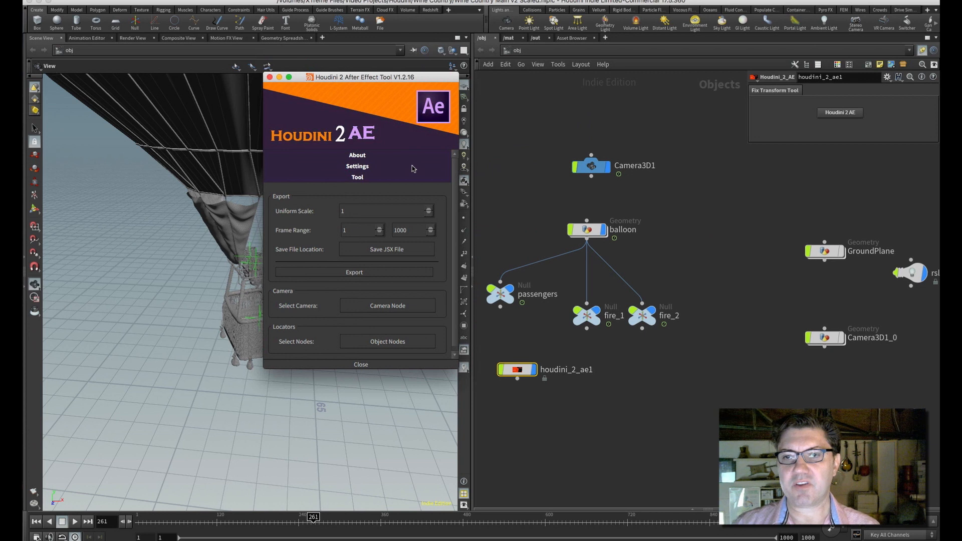
left_click_drag(394, 77, 380, 73)
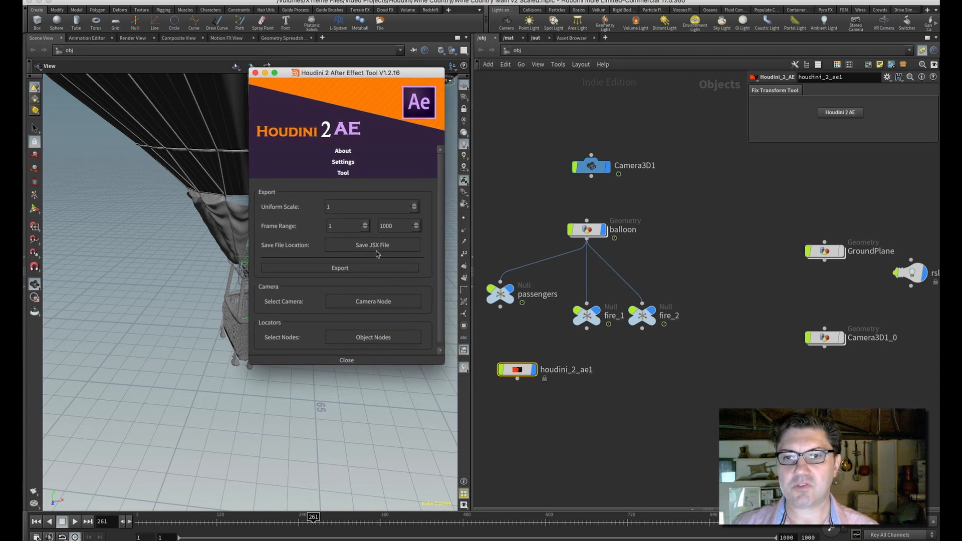
Step: Review the tool's Camera and Locator animation key export settings, then return to its Export section
left_click(350, 171)
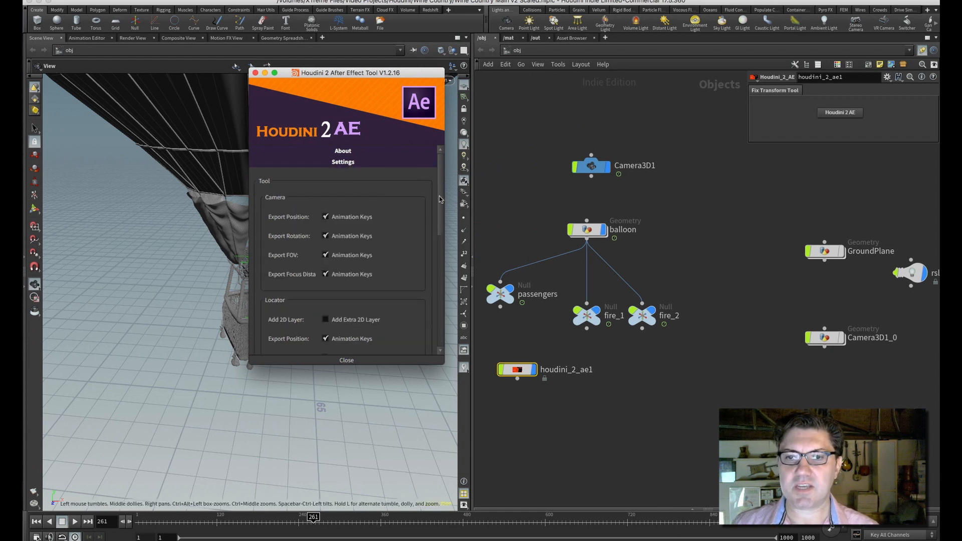
scroll(441, 203, "down", 2)
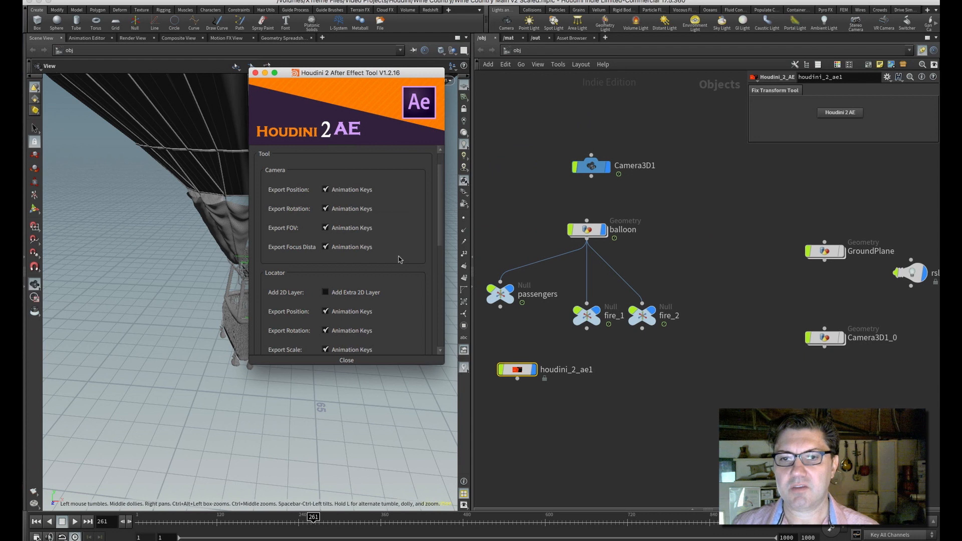
scroll(436, 231, "down", 2)
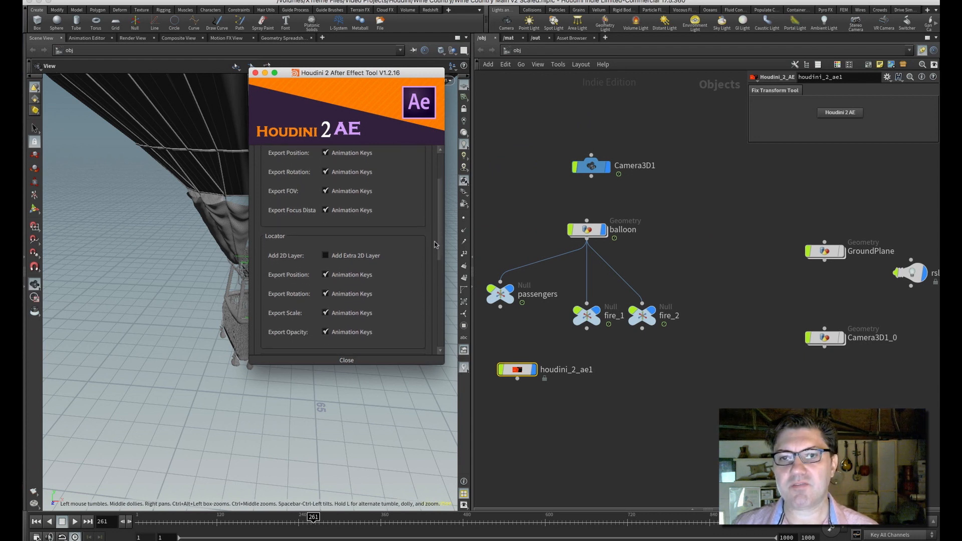
scroll(434, 229, "up", 3)
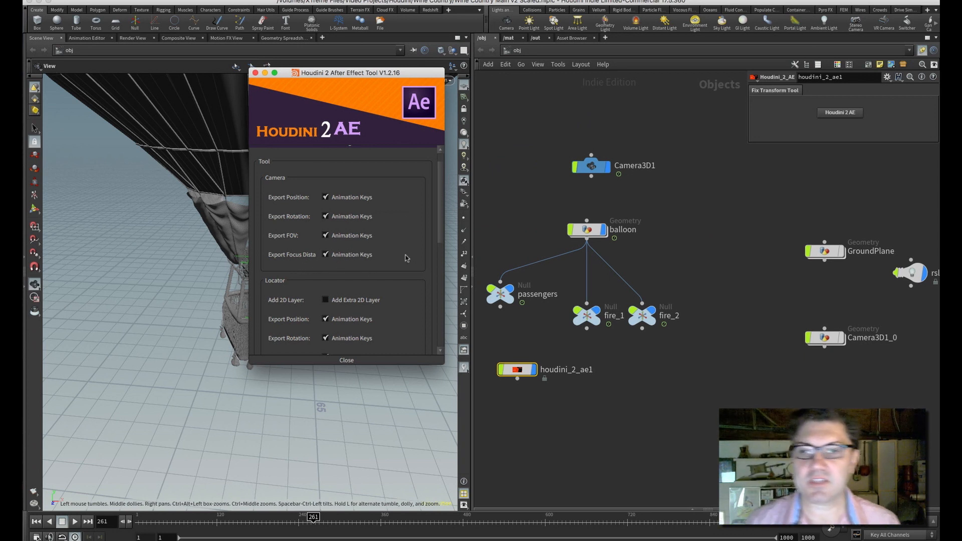
scroll(440, 236, "down", 1)
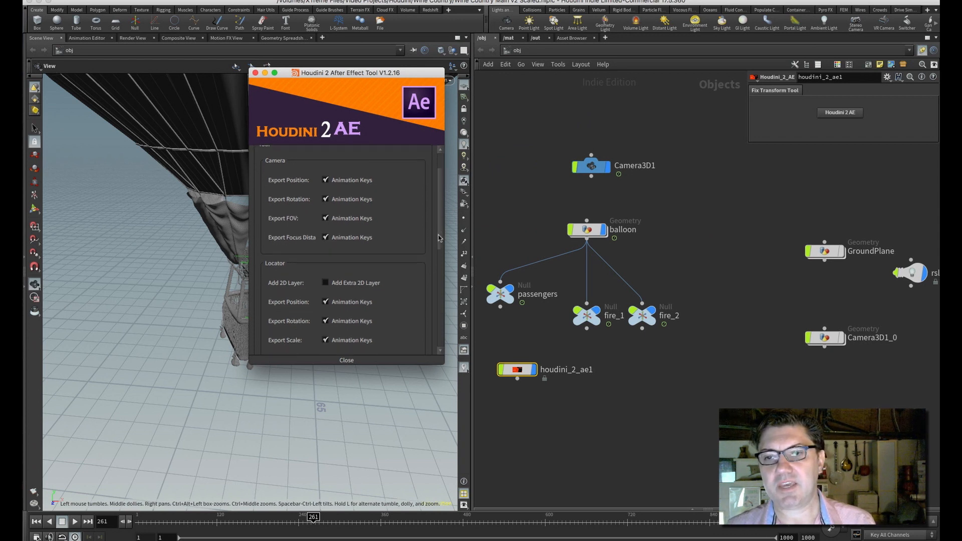
scroll(440, 238, "down", 1)
scroll(438, 239, "up", 1)
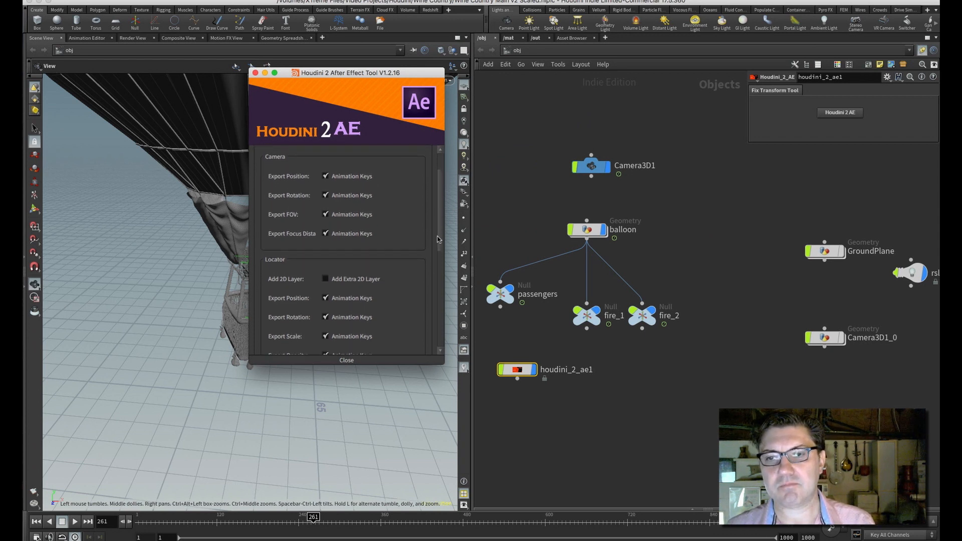
scroll(437, 239, "down", 1)
scroll(436, 245, "down", 1)
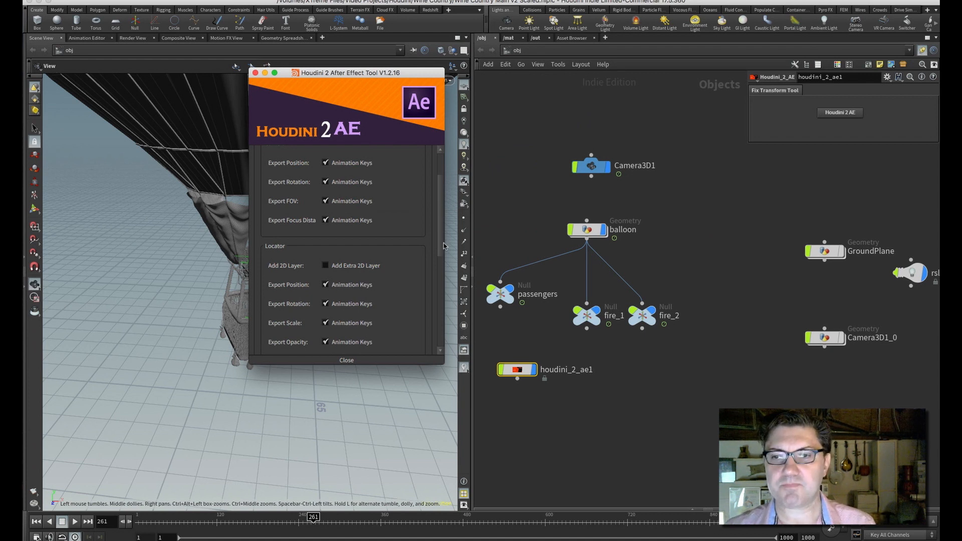
scroll(442, 248, "down", 3)
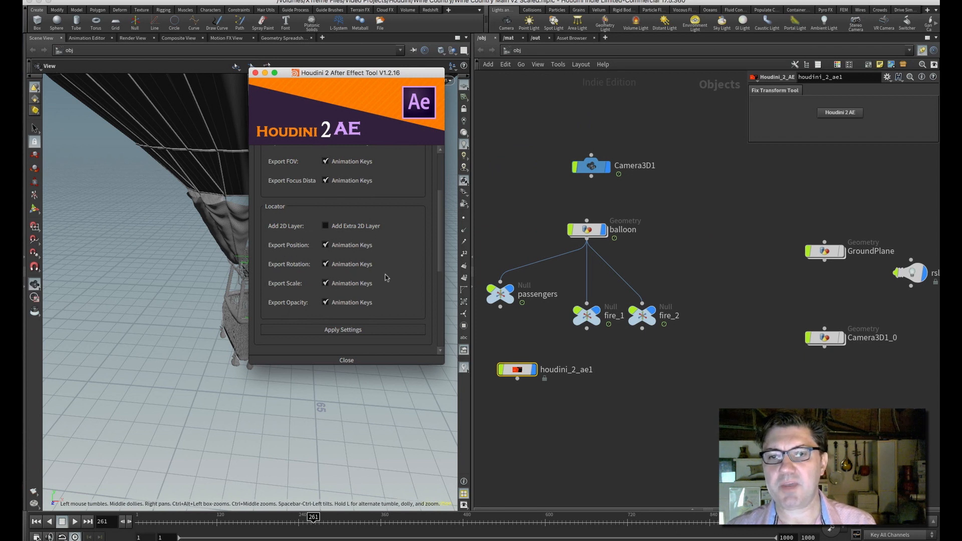
scroll(441, 253, "down", 1)
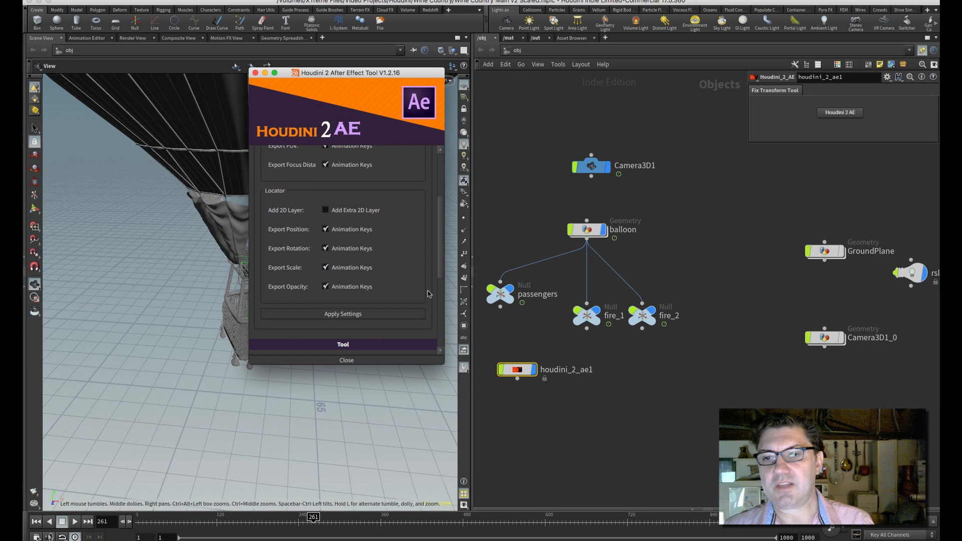
left_click_drag(441, 260, 441, 348)
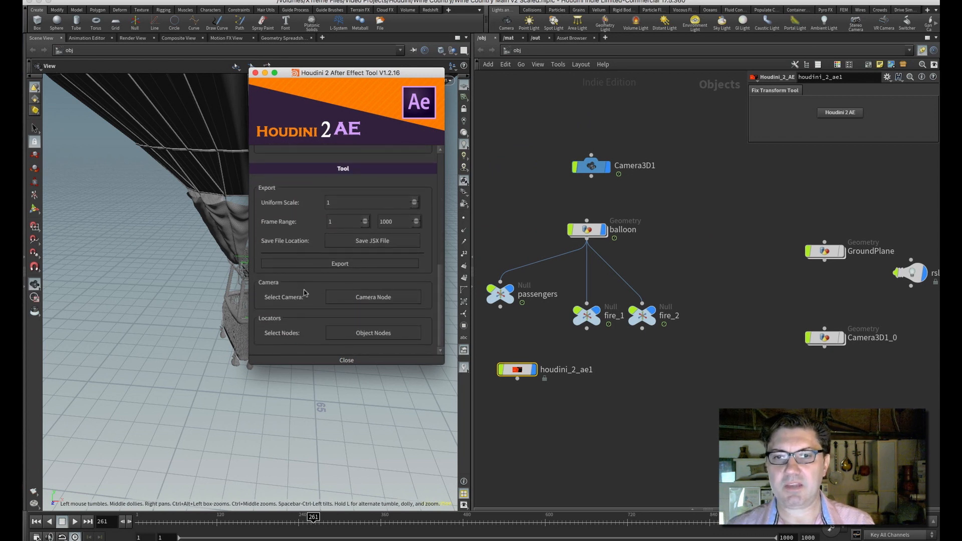
Step: Move the tool window clear of the network and set the export's Uniform Scale to 10
left_click_drag(343, 73, 311, 58)
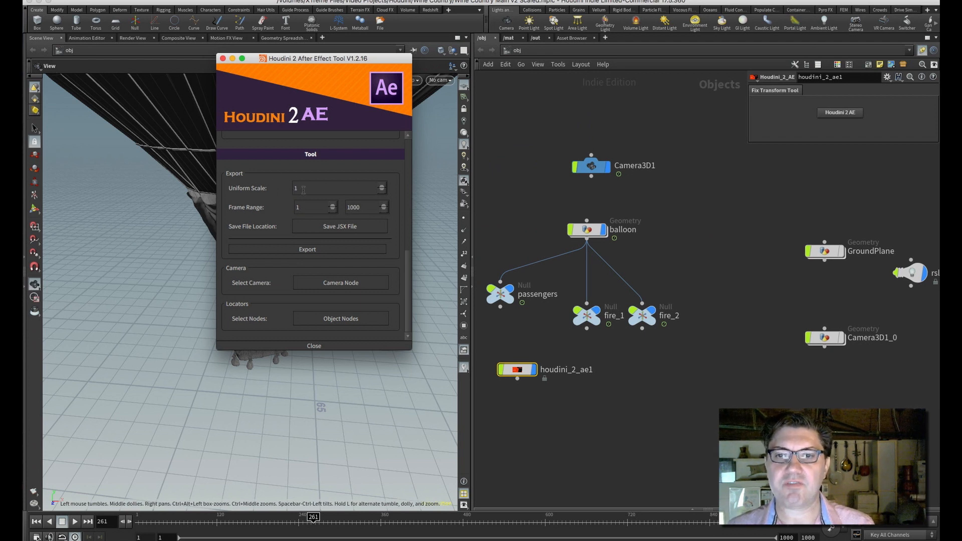
double_click(302, 189)
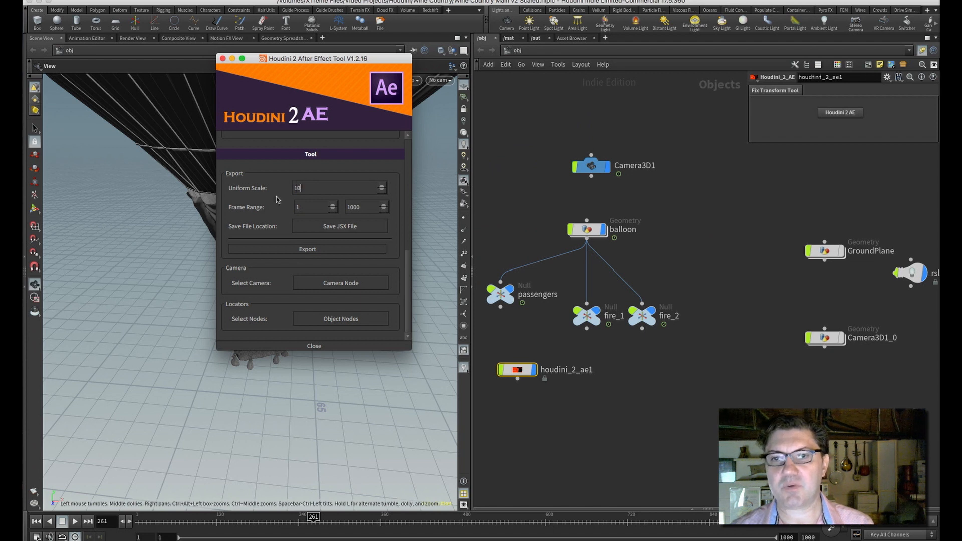
type("10")
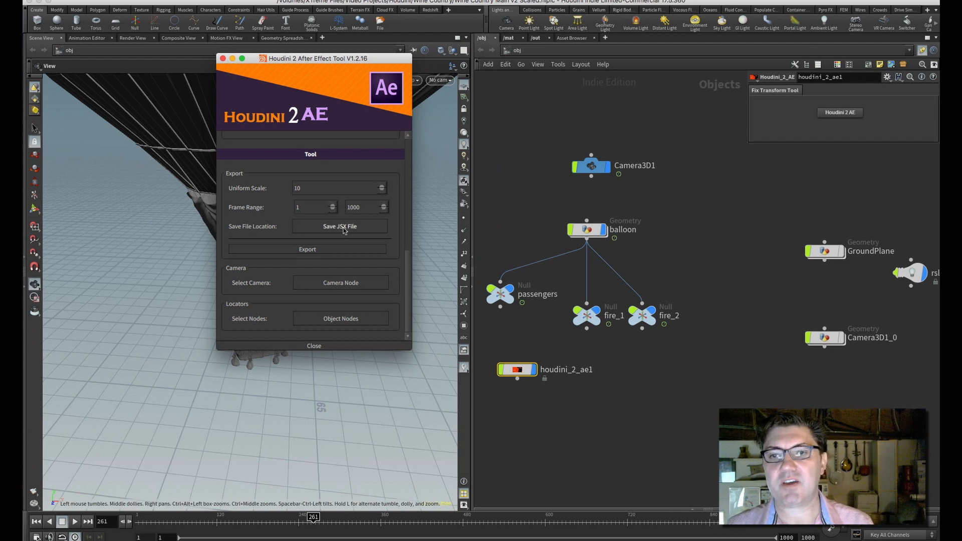
Step: Set the JSX save location to the To AE folder with the file name "Wine Country Main v2 Scaled TUTORIAL"
left_click(346, 228)
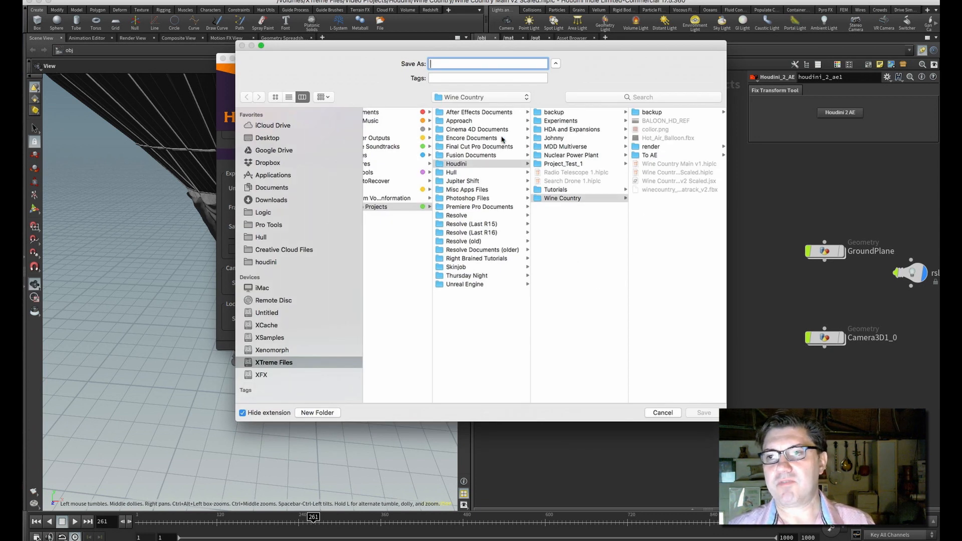
left_click(651, 155)
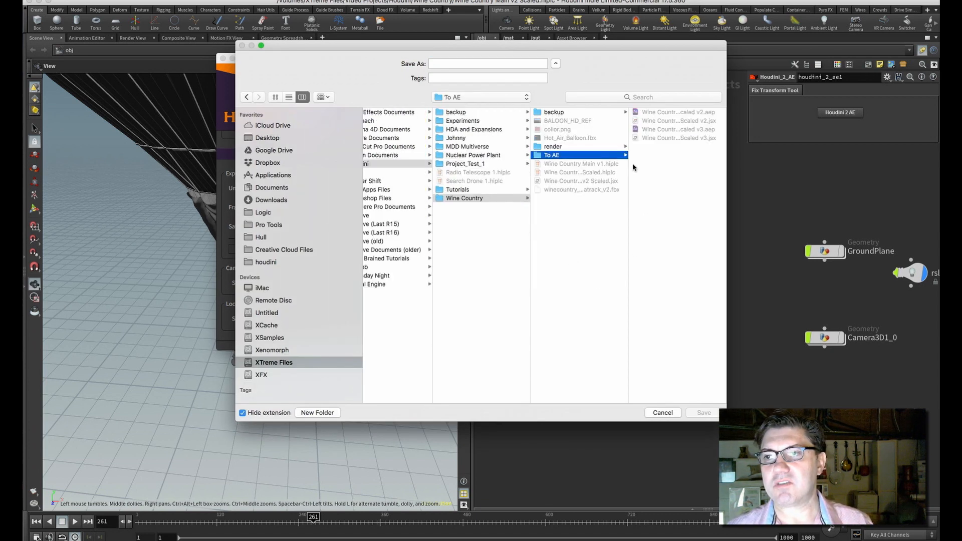
left_click(664, 139)
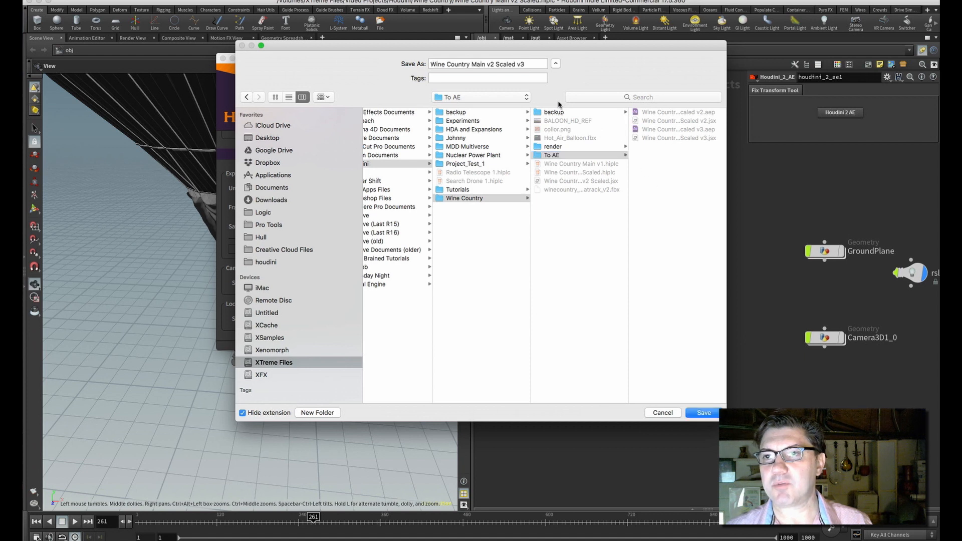
left_click(524, 64)
key("BackSpace")
key("BackSpace")
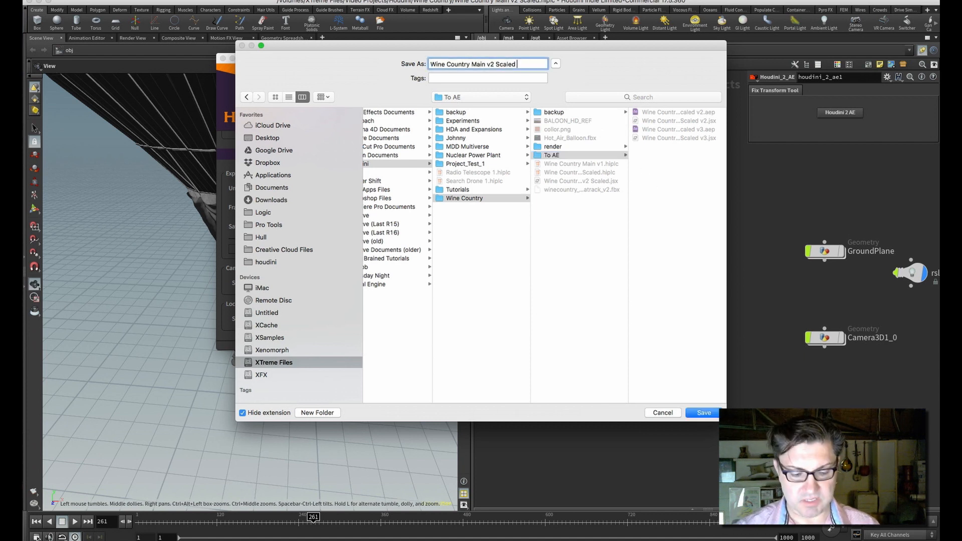
type("TUTORI")
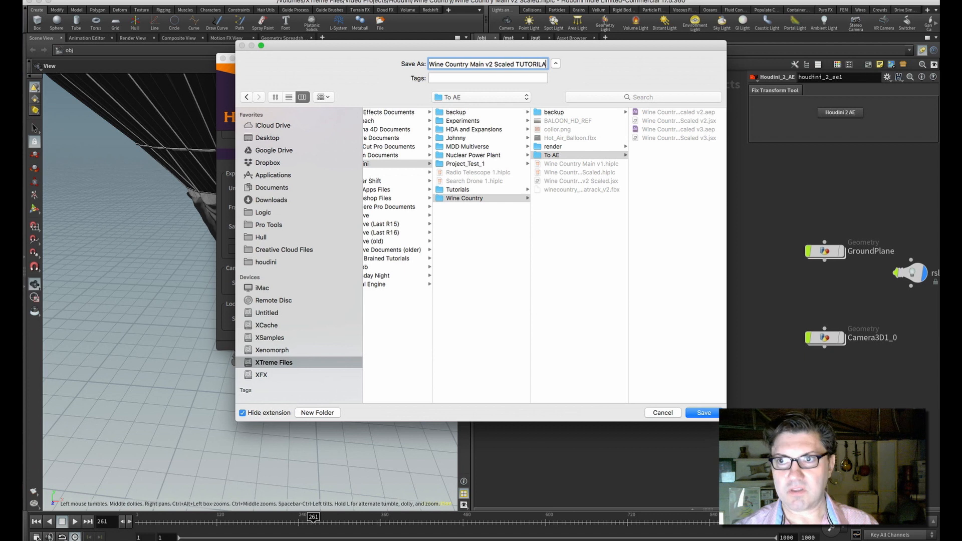
type("AL")
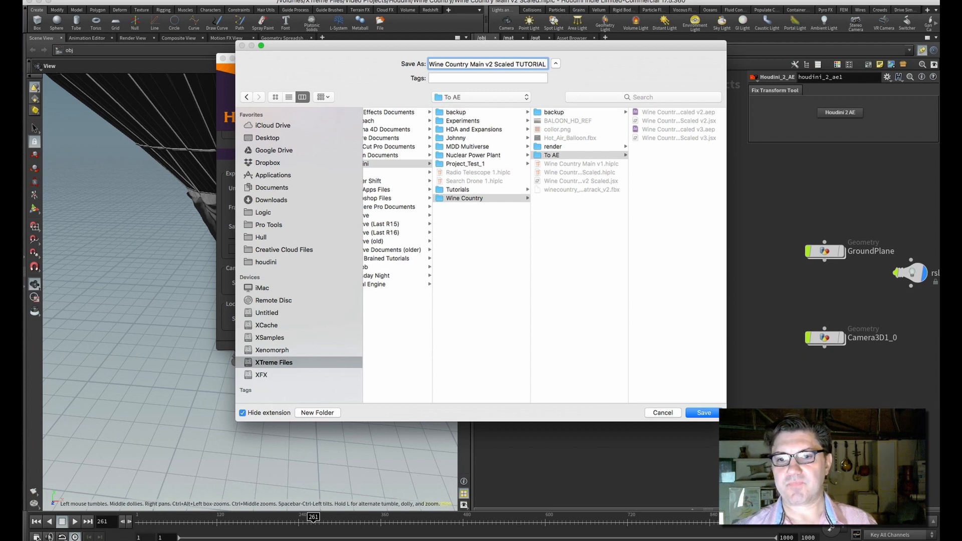
left_click(704, 413)
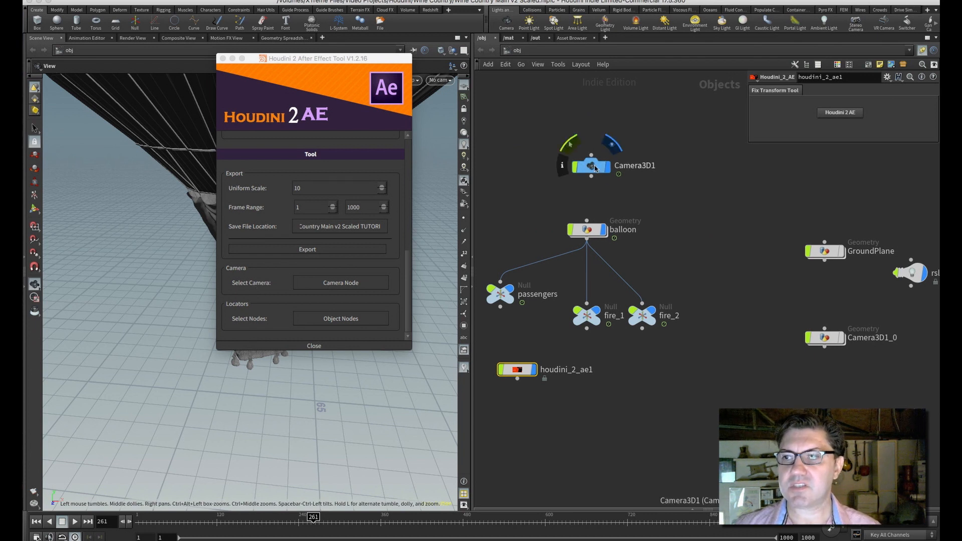
Step: Assign Camera3D1 as the export camera and the passengers, fire_1 and fire_2 nulls as the locator nodes
left_click(594, 167)
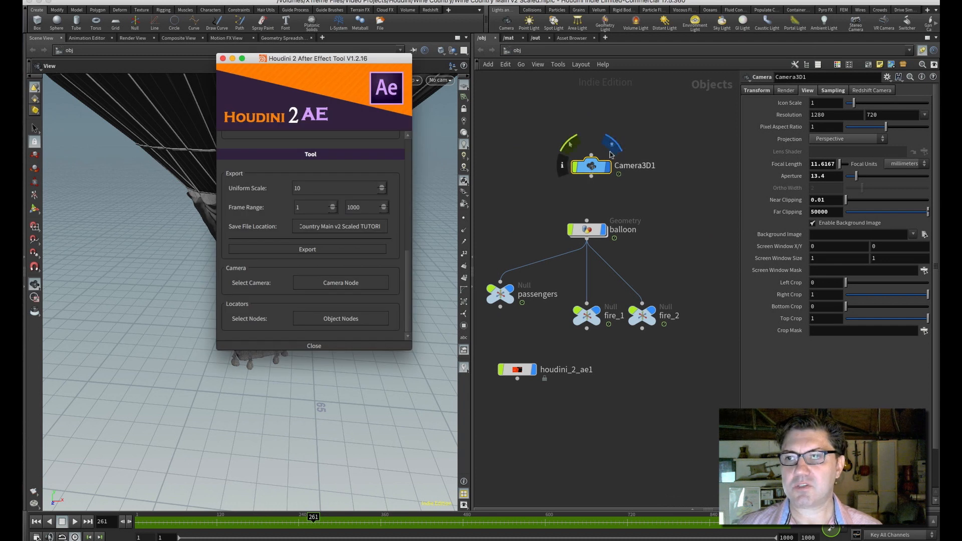
left_click(341, 284)
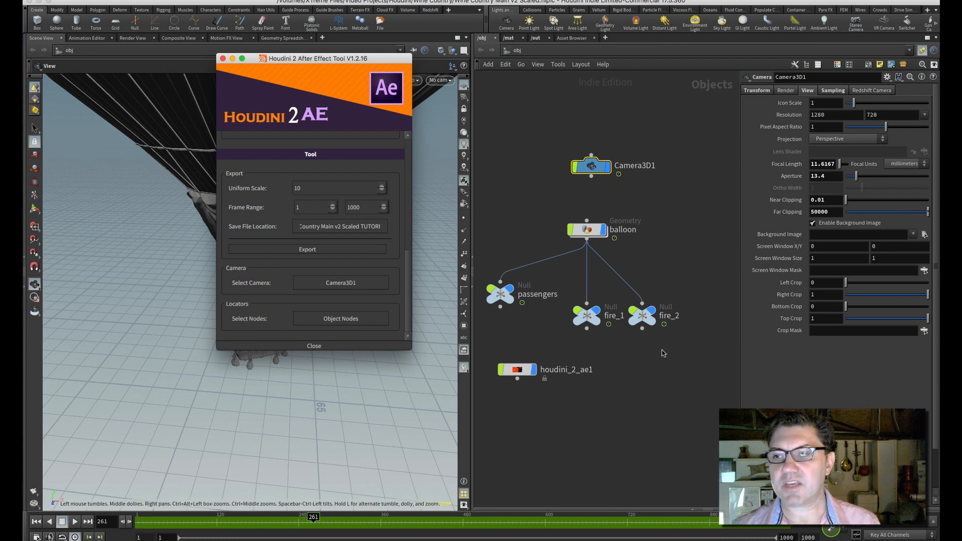
left_click(314, 346)
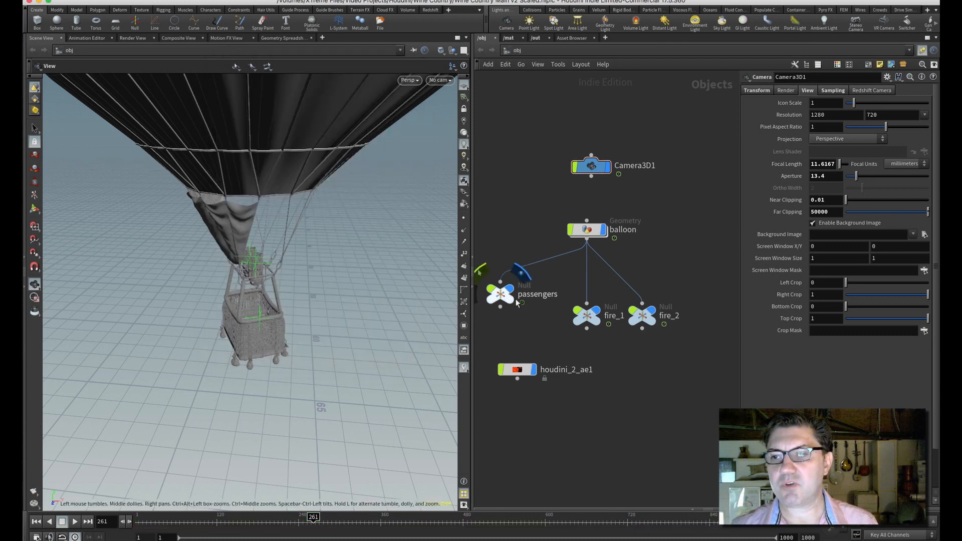
left_click_drag(508, 297, 517, 307)
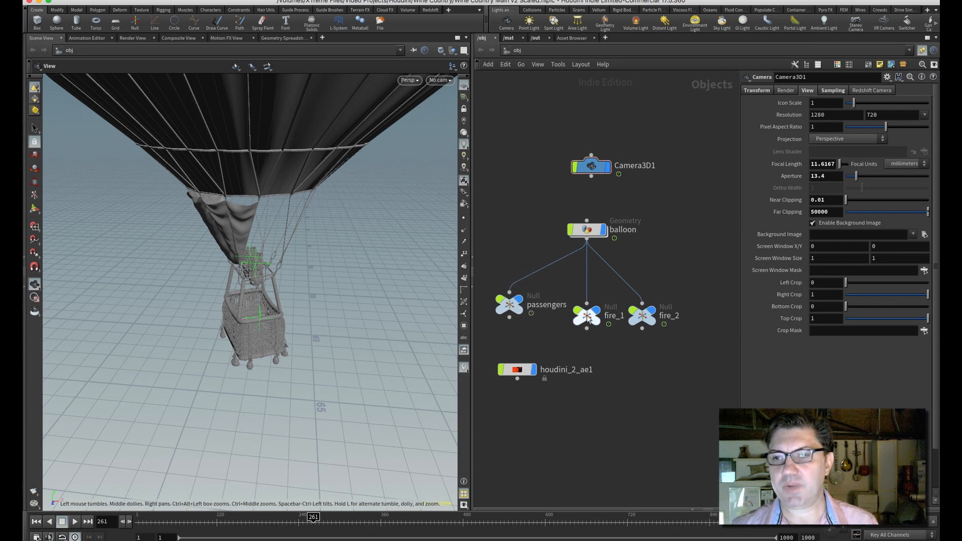
left_click_drag(699, 279, 500, 328)
key("super+grave")
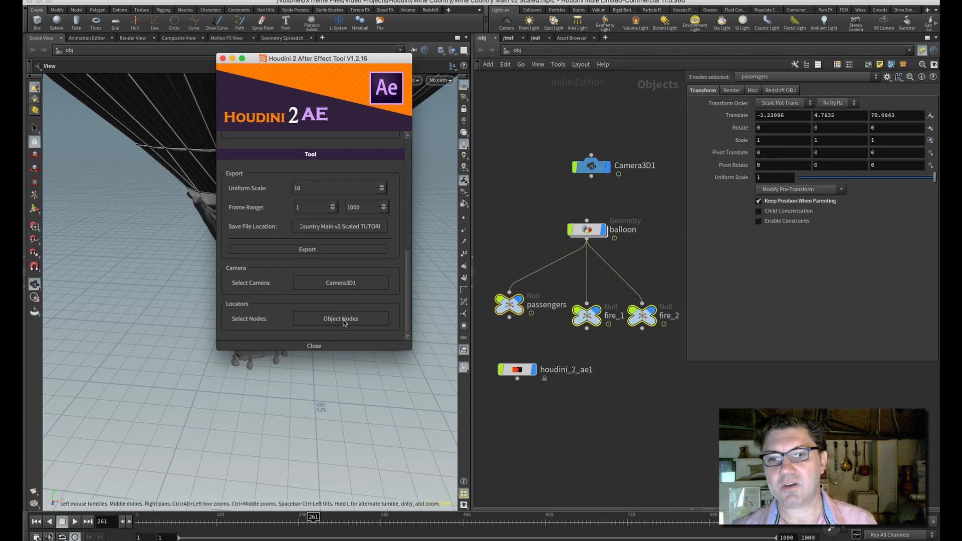
left_click(344, 320)
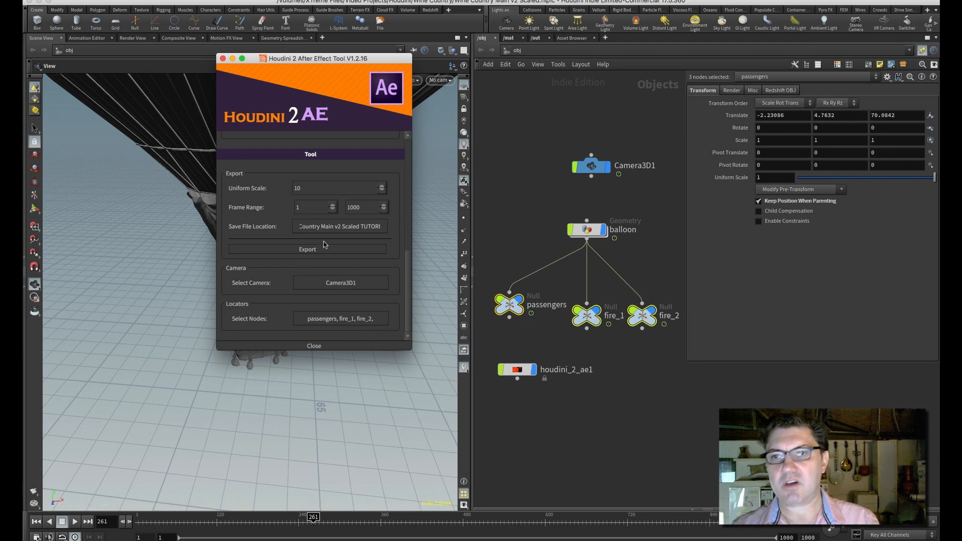
Step: Export the camera and locators to the JSX file and close the export tool
left_click(316, 249)
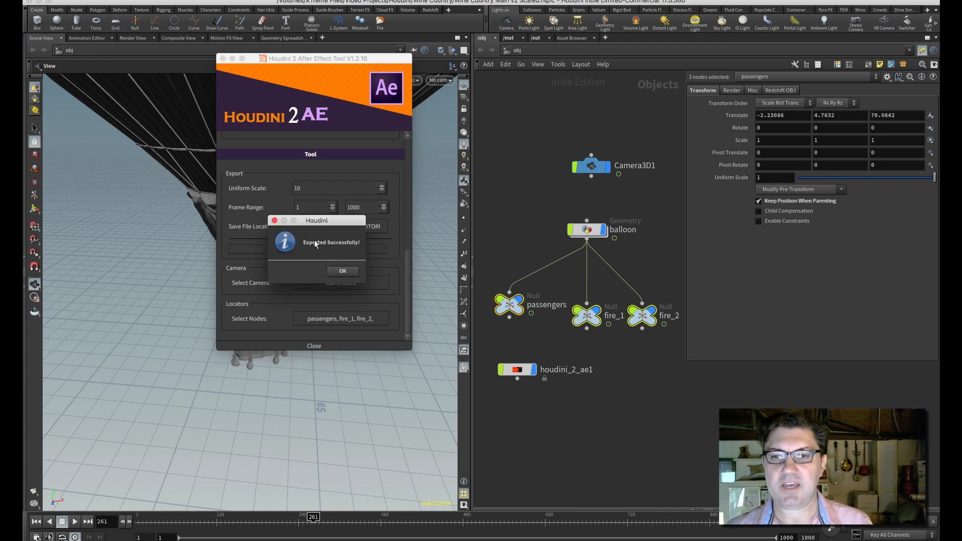
left_click(343, 272)
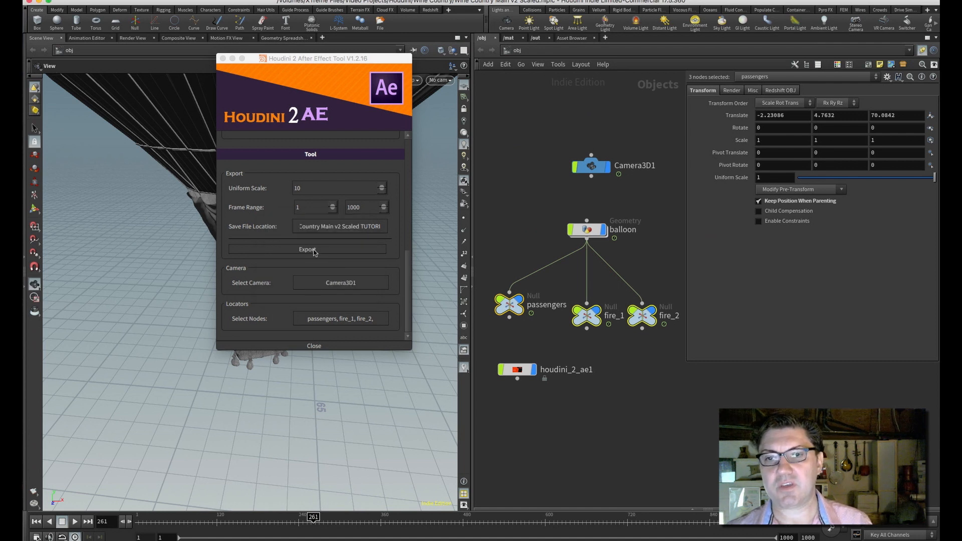
left_click(223, 59)
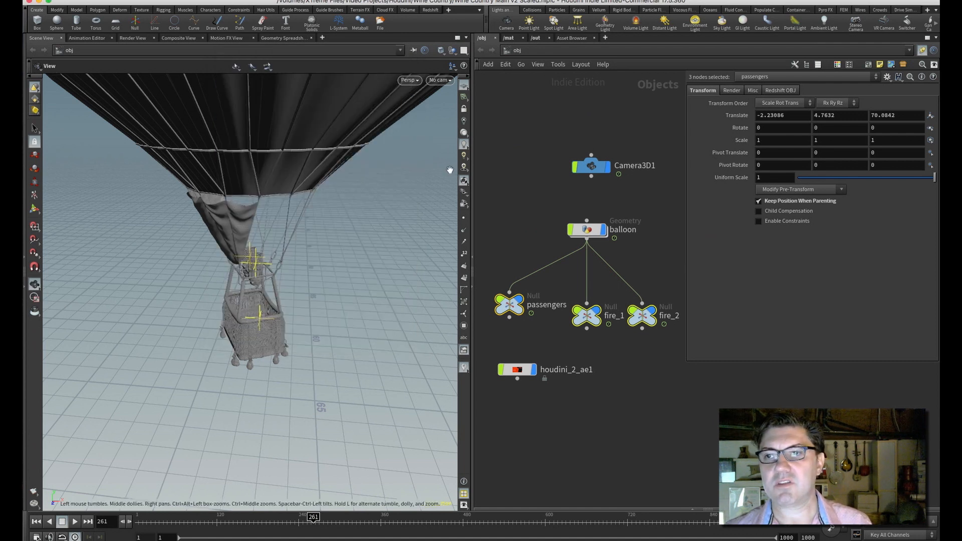
left_click(534, 173)
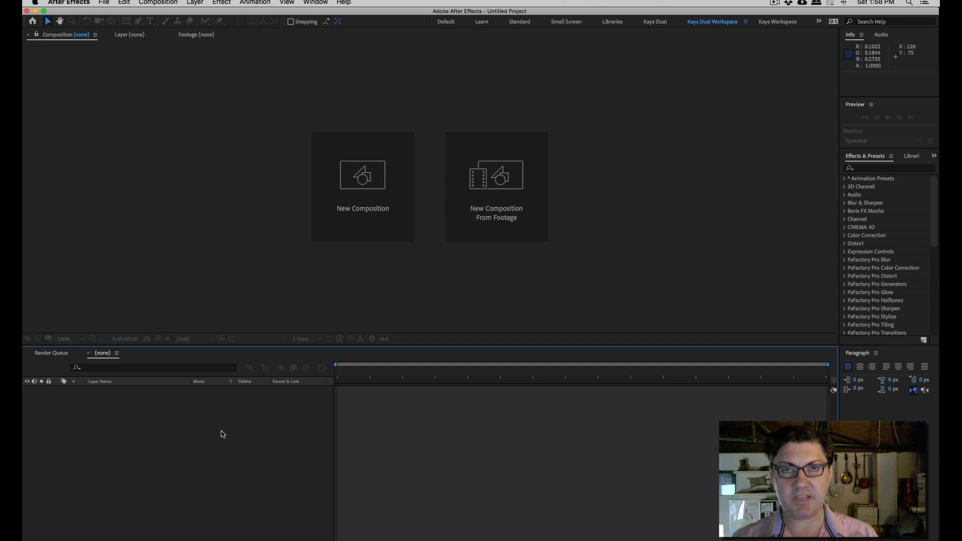
Step: Check the exported Wine Country Main v2 Scaled TUTORIAL.jsx in Finder's To AE folder and return to After Effects
key("super+h")
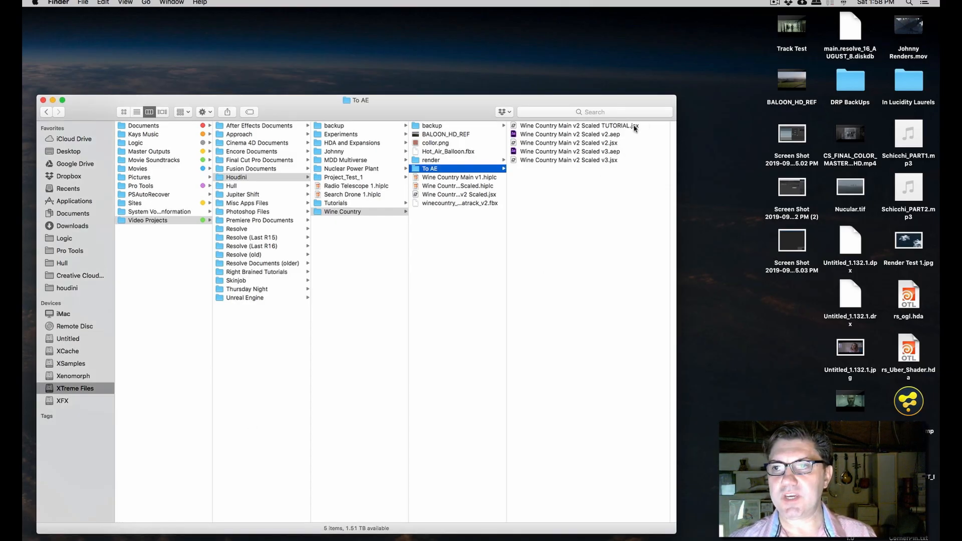
left_click(581, 127)
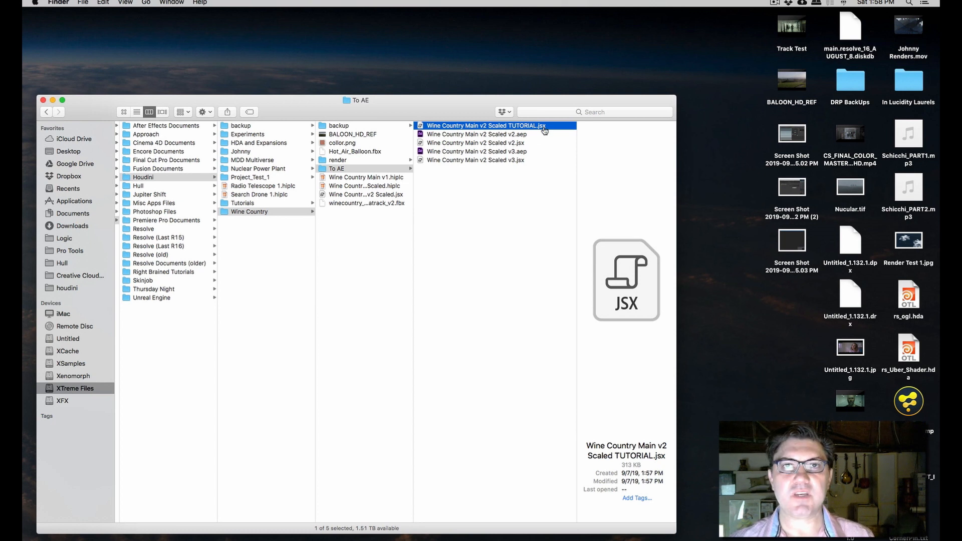
key("super+Tab")
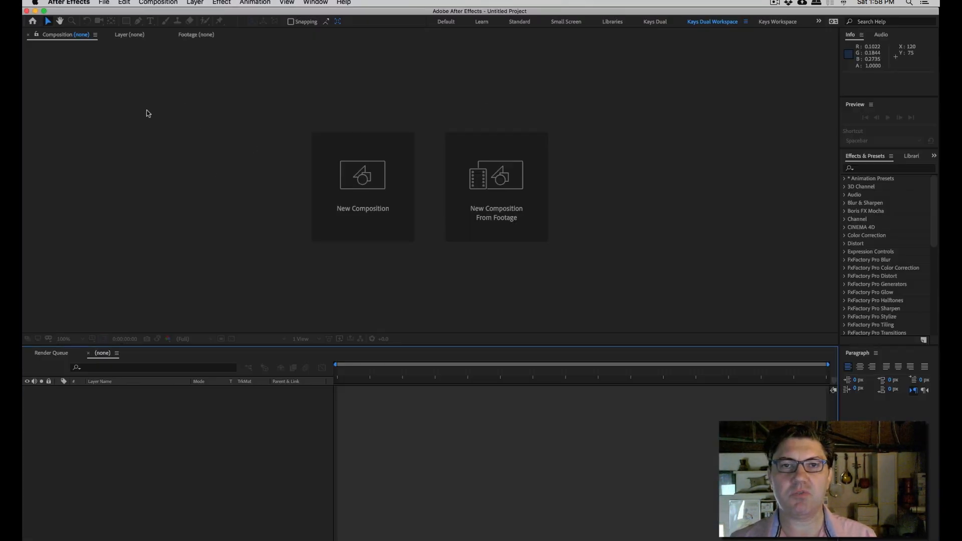
Step: Run the script file Wine Country Main v2 Scaled TUTORIAL.jsx from the To AE folder
left_click(104, 2)
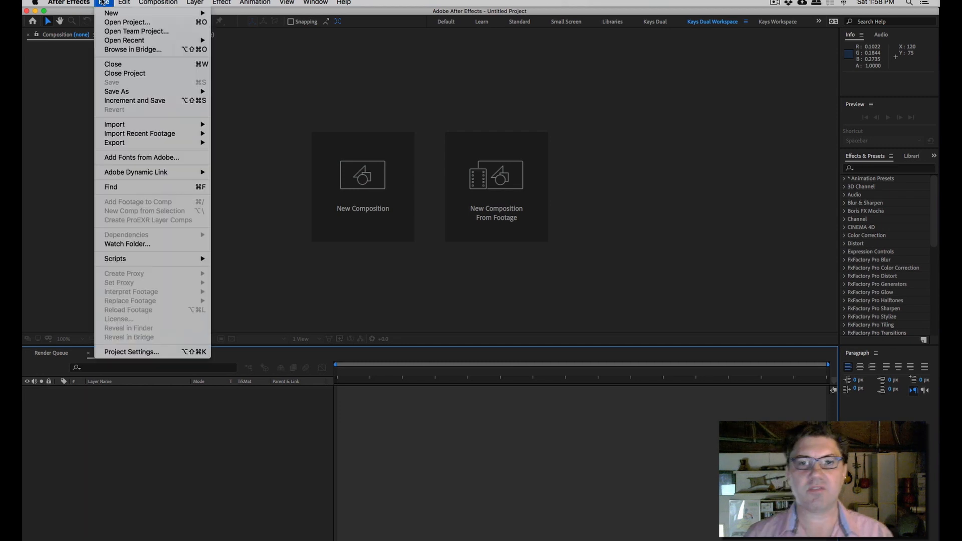
mouse_move(201, 259)
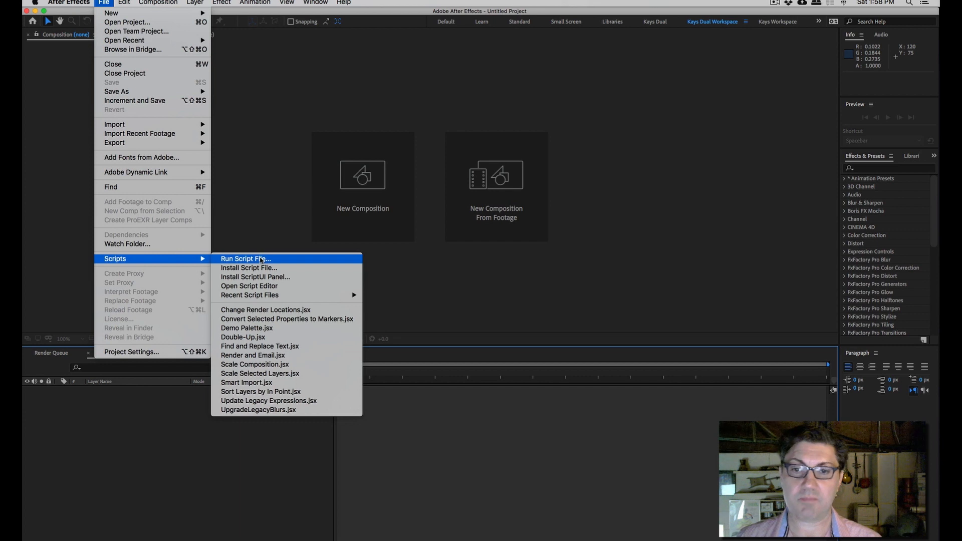
left_click(260, 260)
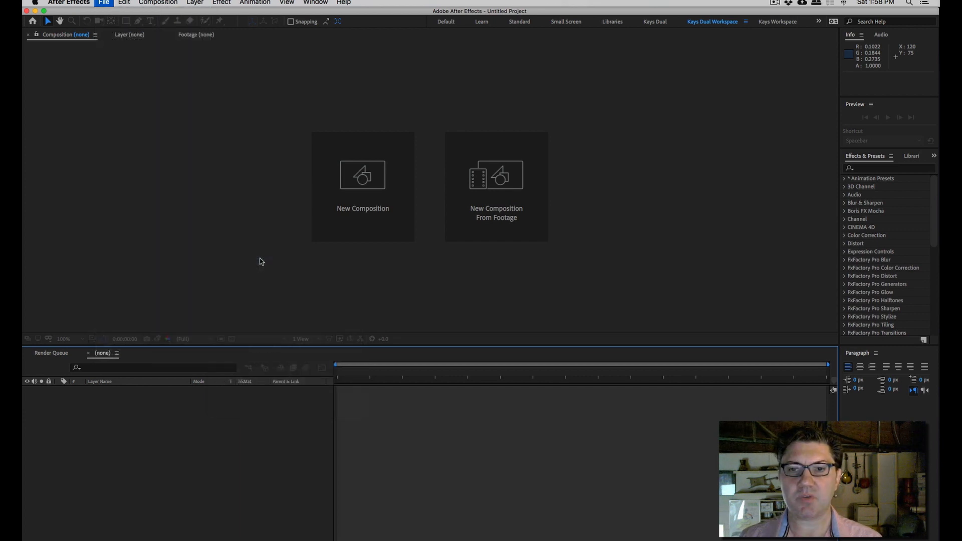
left_click(351, 61)
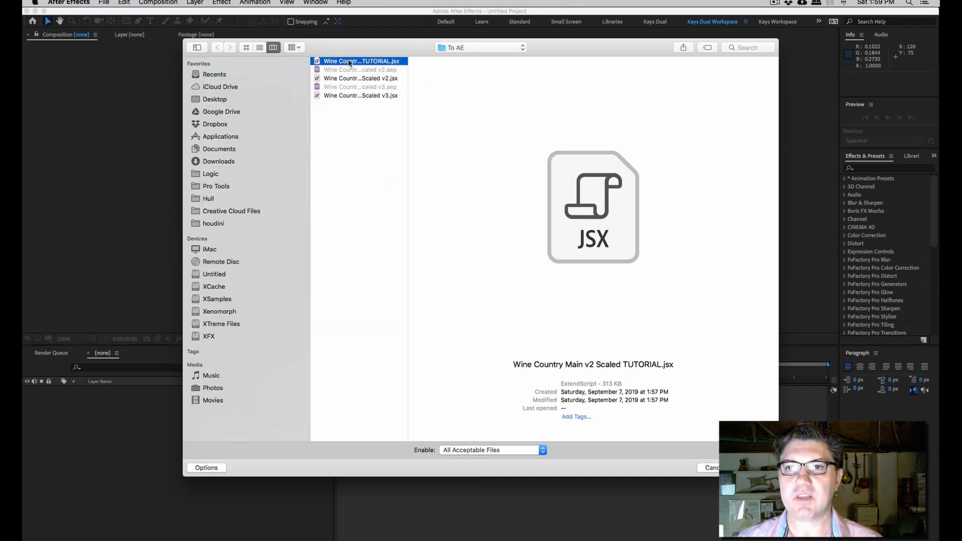
left_click_drag(408, 133, 453, 127)
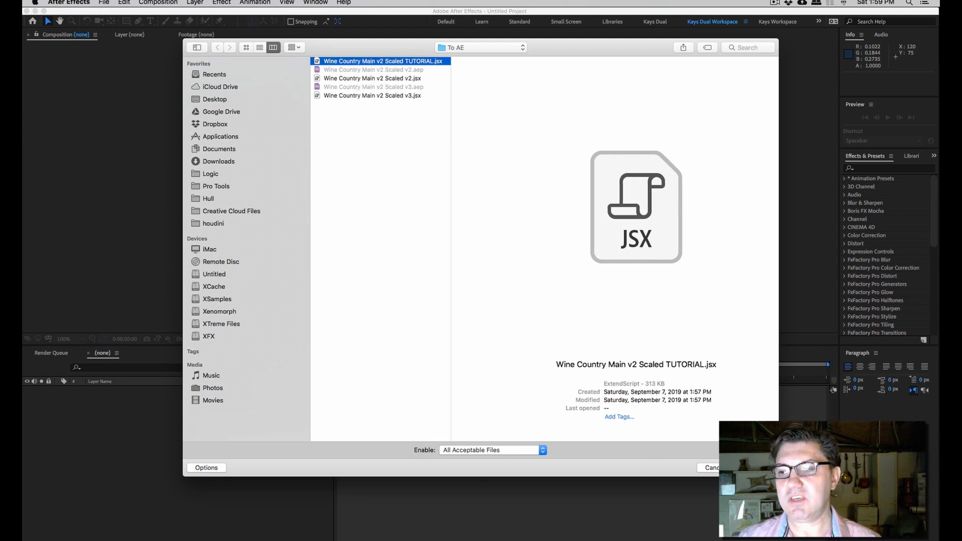
key("Return")
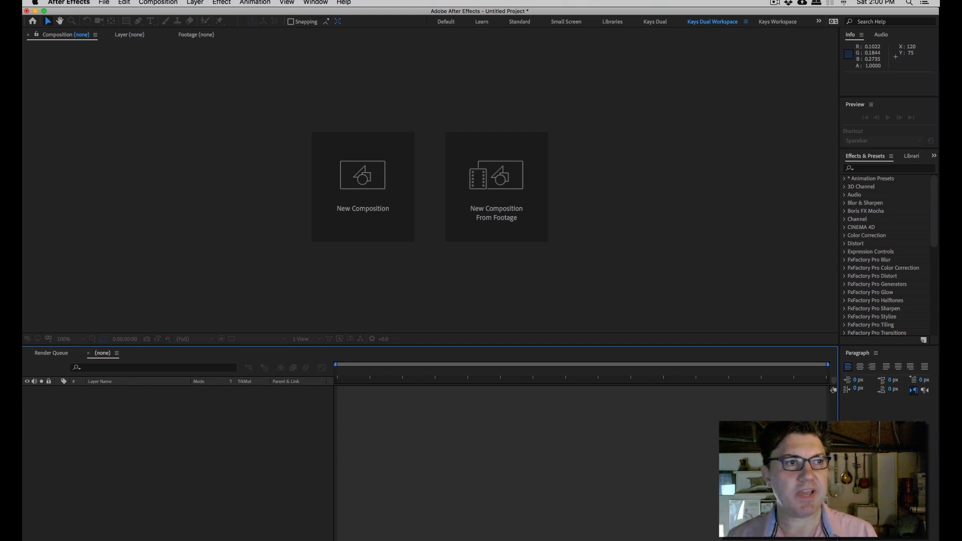
Step: Check the nulls in the project's Solids folder and open the Wine Country Main v2 Scaled.hiplc composition
key("super+0")
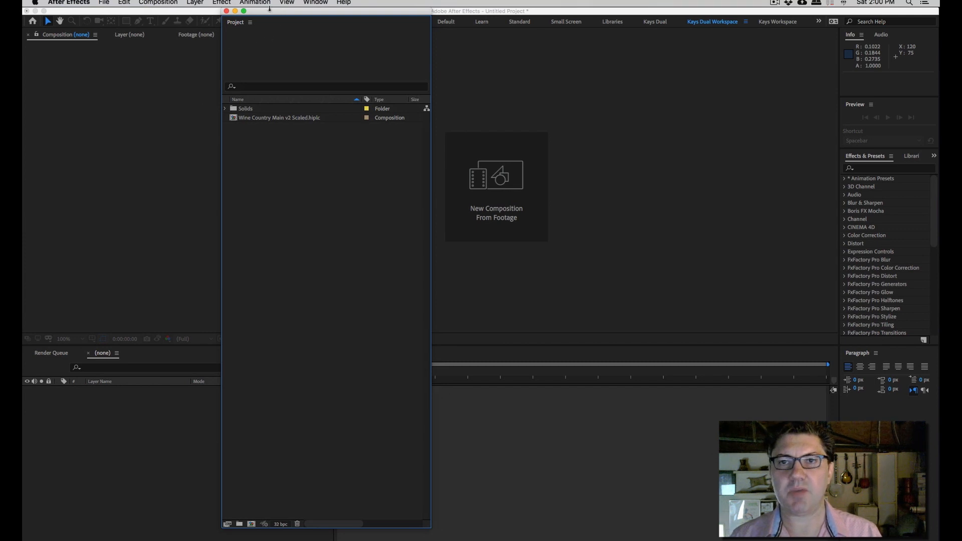
left_click(225, 110)
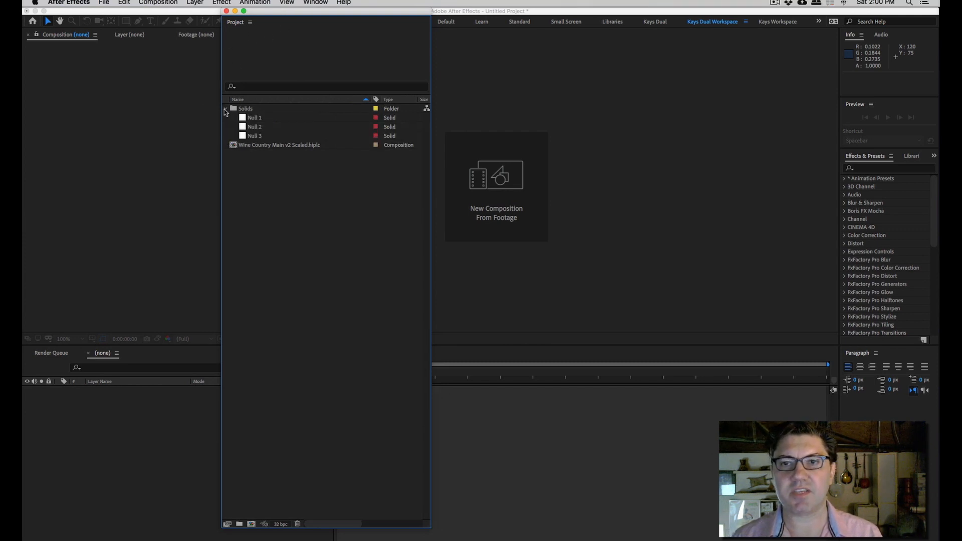
left_click(225, 108)
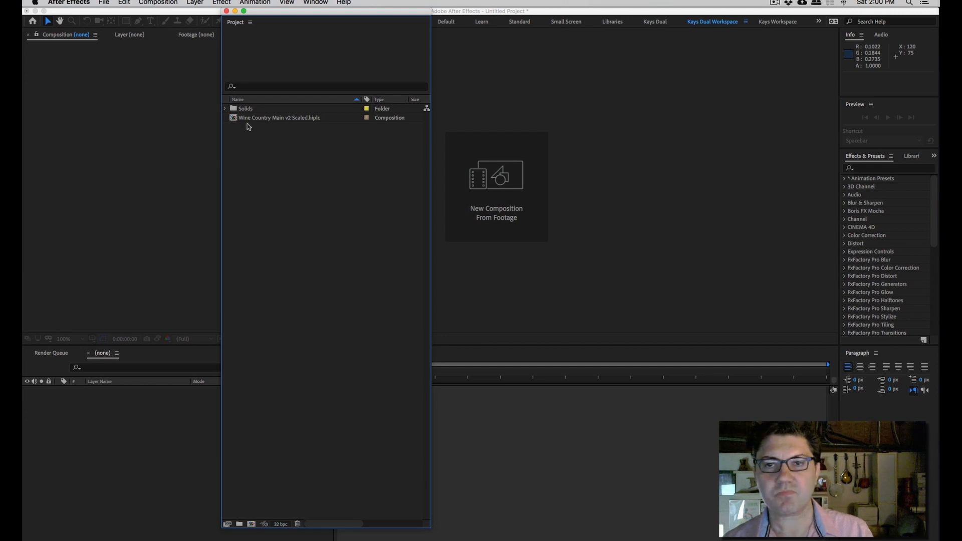
left_click(233, 119)
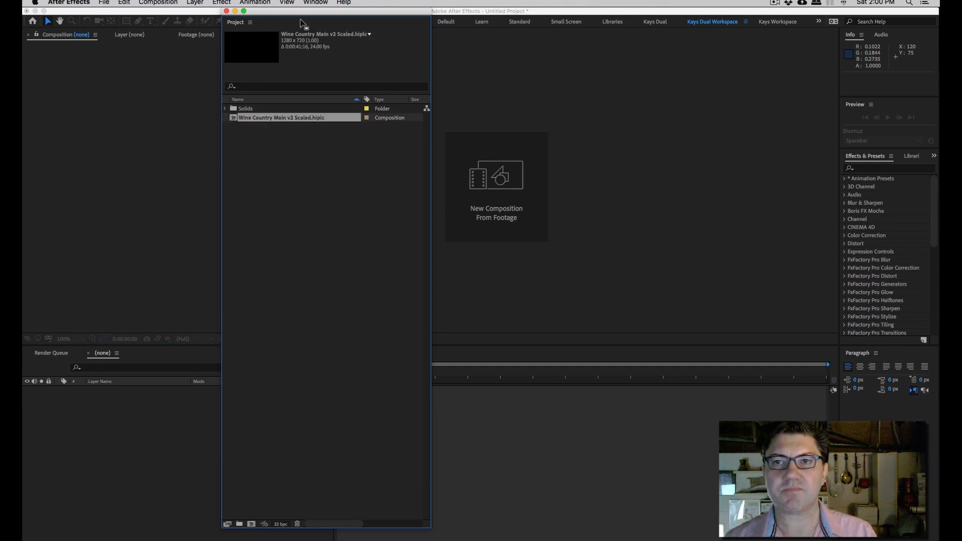
left_click_drag(308, 15, 22, 15)
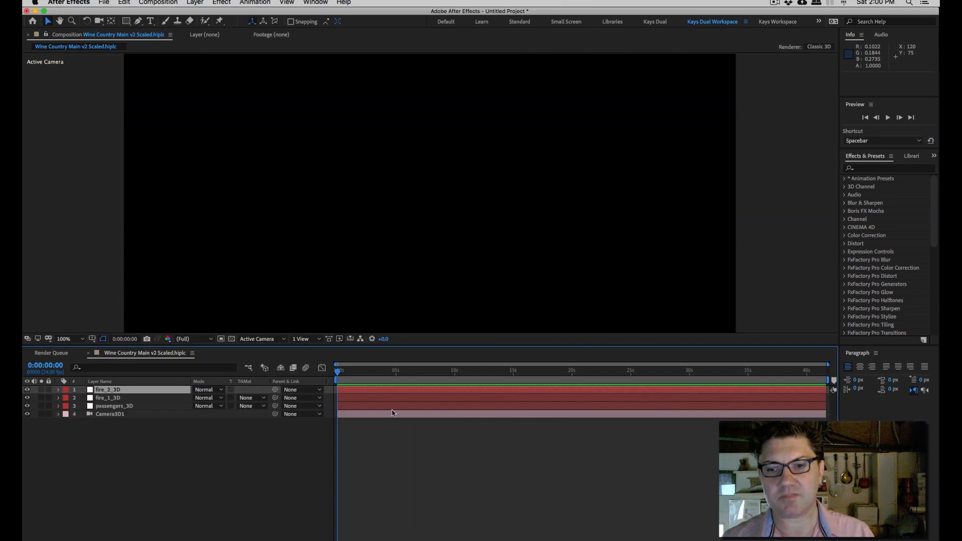
Step: Scrub the composition to 0:00:15:12 and inspect how the passengers_3D and fire nulls sit in the camera view
left_click_drag(345, 372, 426, 370)
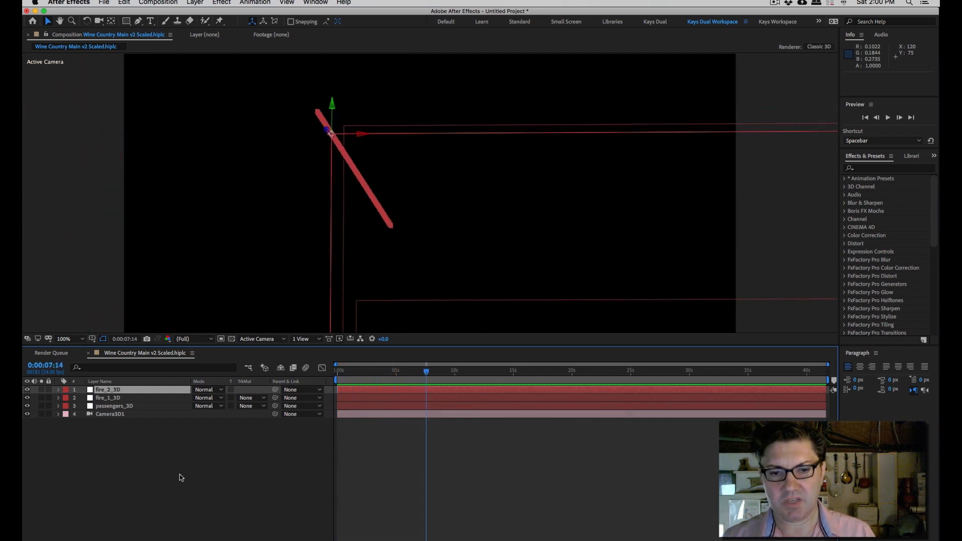
left_click(117, 407)
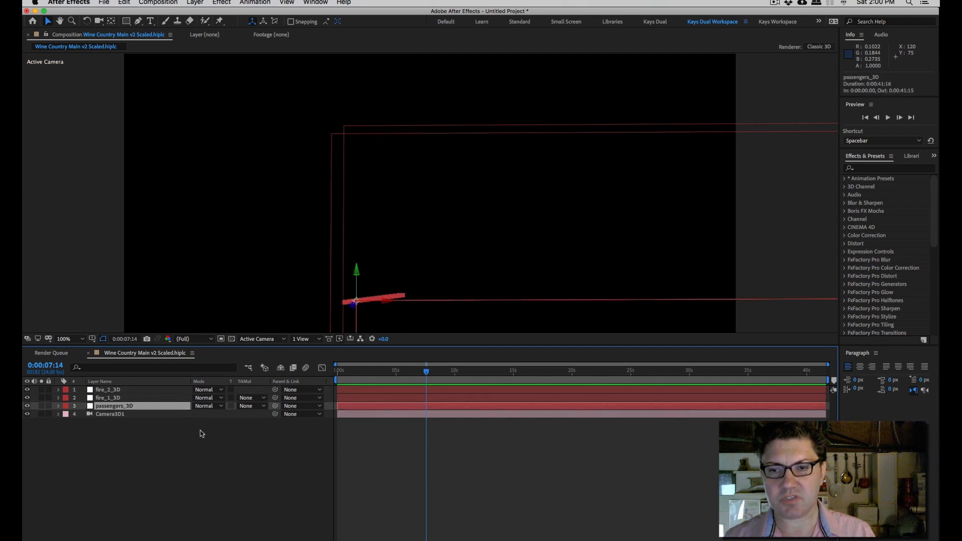
left_click(111, 399)
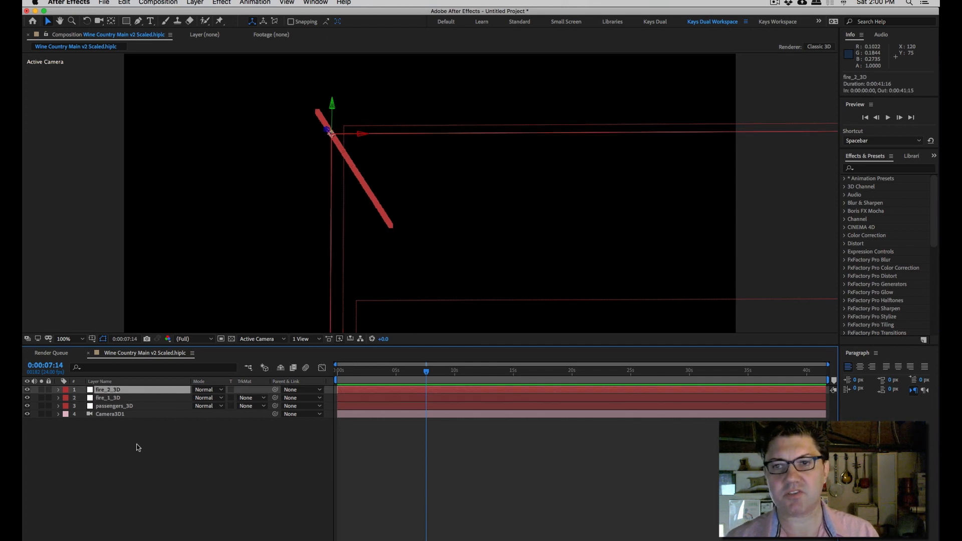
left_click(182, 448)
left_click_drag(426, 372, 519, 362)
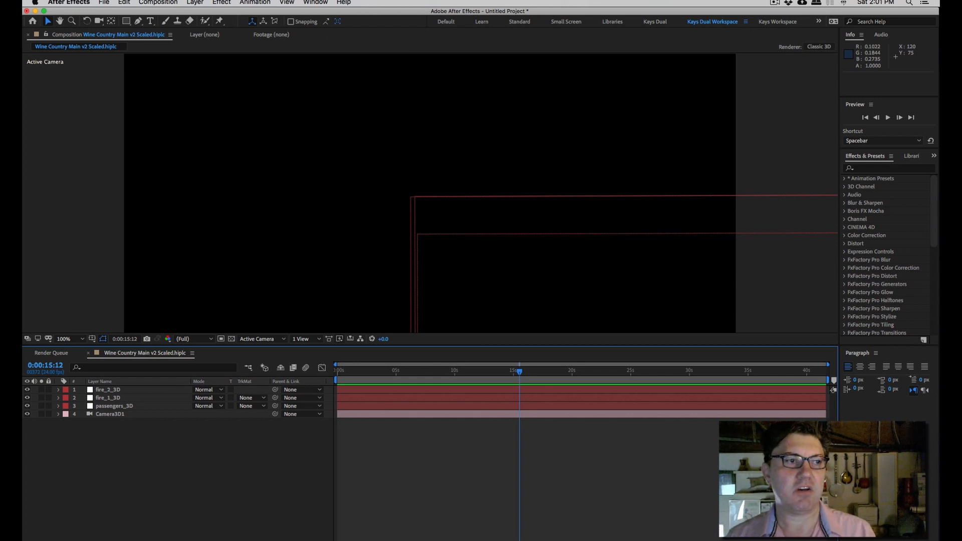
Step: Import the Redshift_ROP1.[0001-0939].exr render sequence and add it to the composition beneath Camera3D1
key("super+Tab")
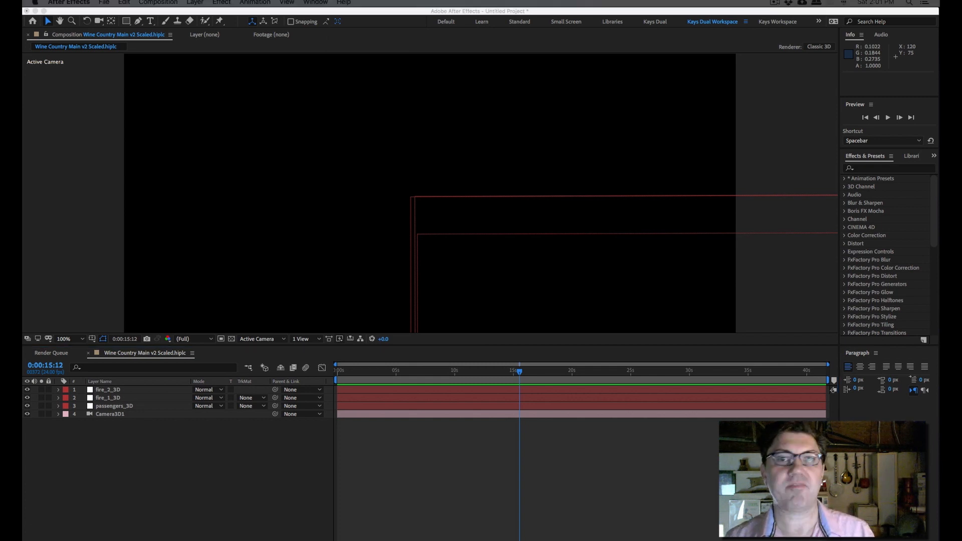
key("super+Tab")
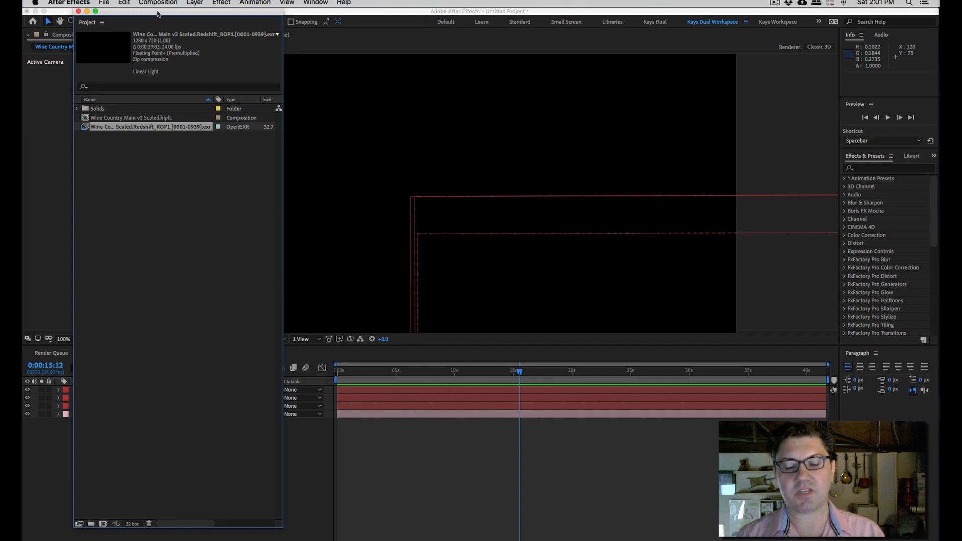
left_click_drag(158, 13, 0, 14)
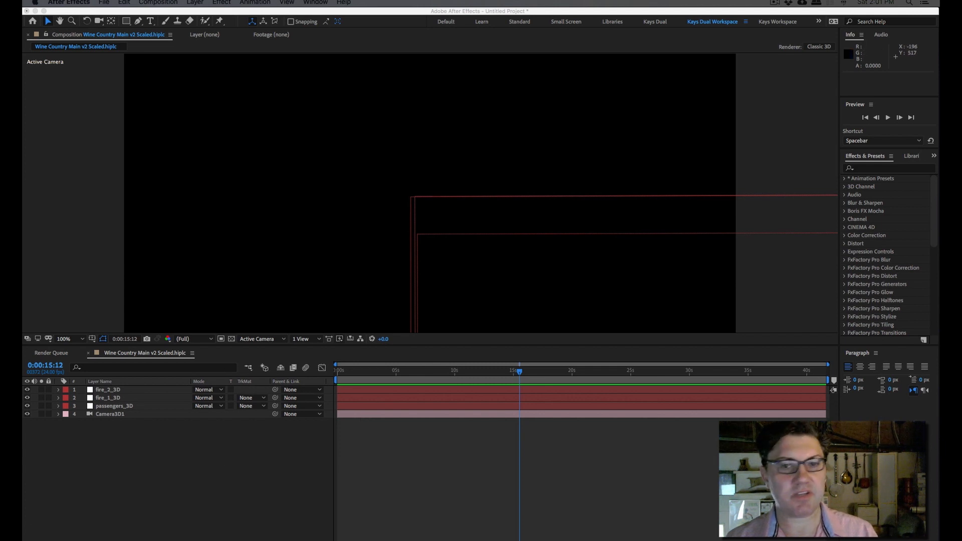
left_click_drag(5, 479, 103, 435)
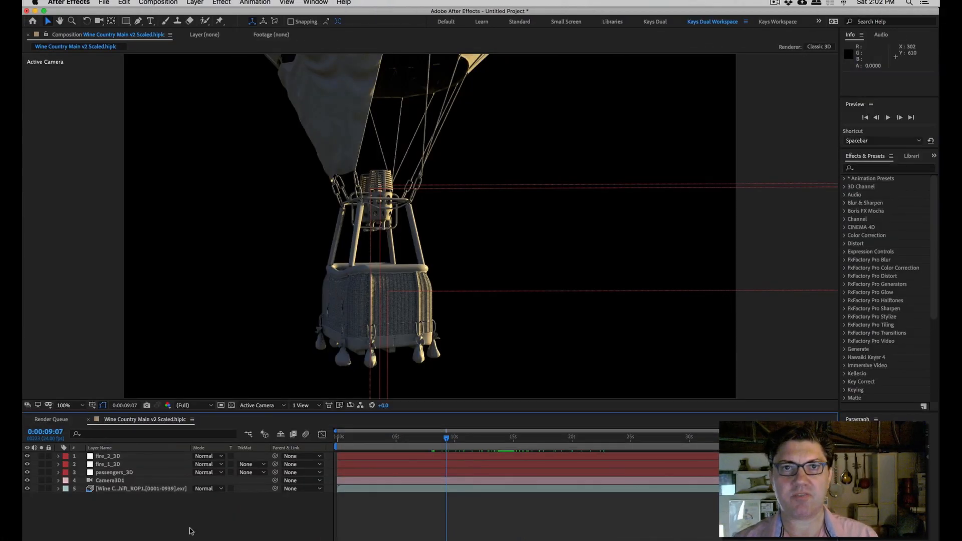
Step: Create a red 1280 x 720 px solid in the composition and make it a 3D layer
right_click(120, 516)
mouse_move(182, 467)
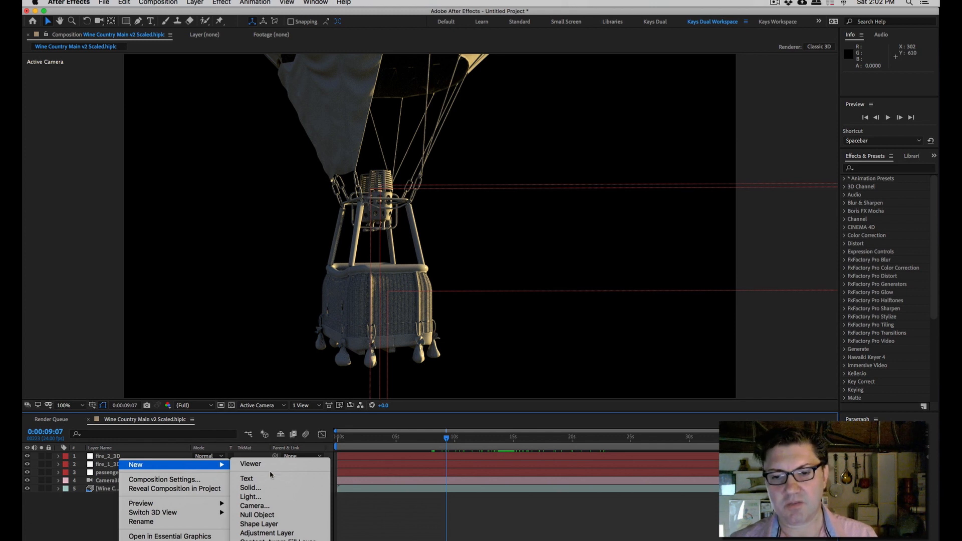
left_click(265, 489)
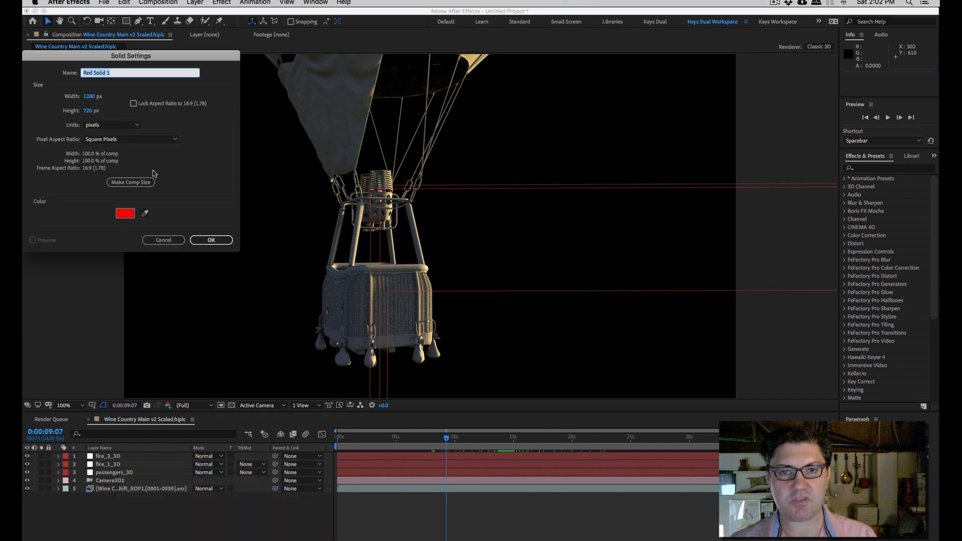
left_click(213, 240)
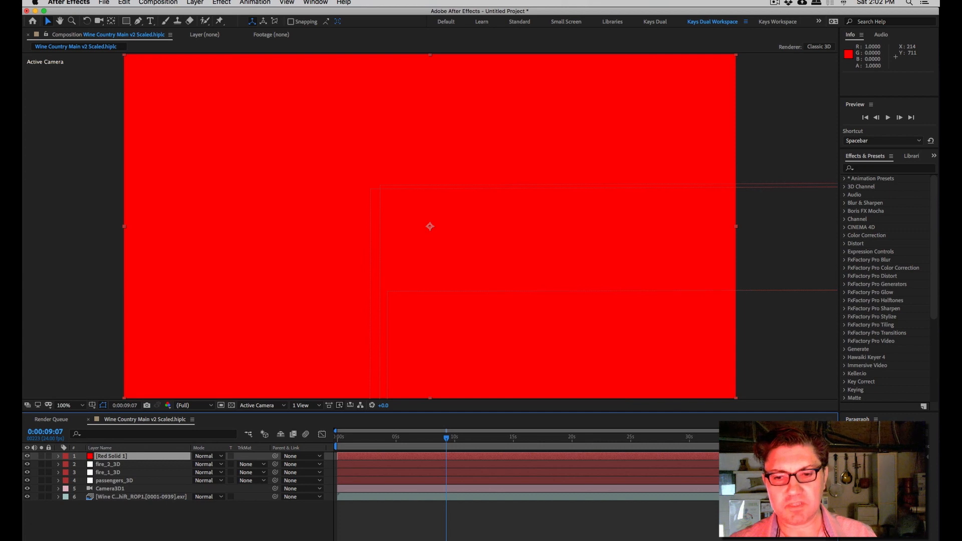
key("F4")
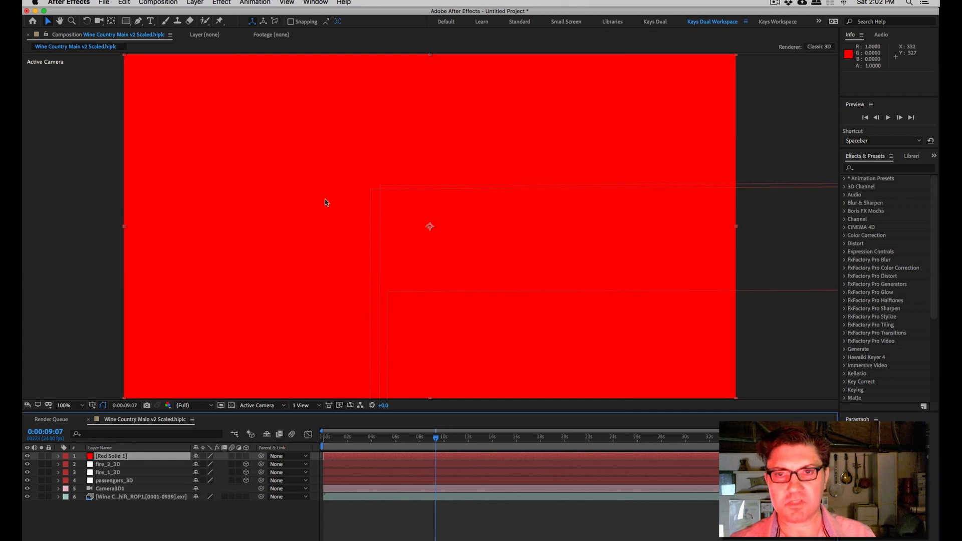
left_click(246, 456)
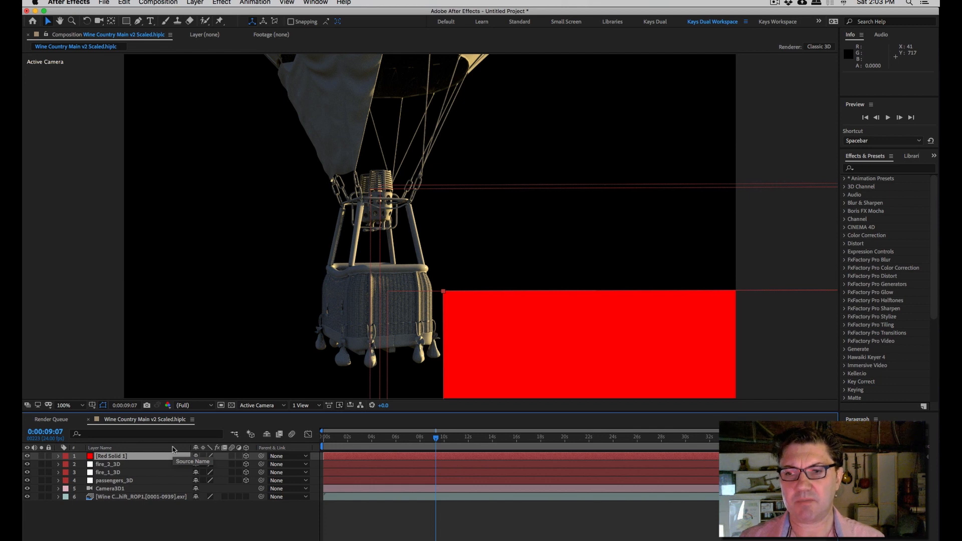
left_click(139, 534)
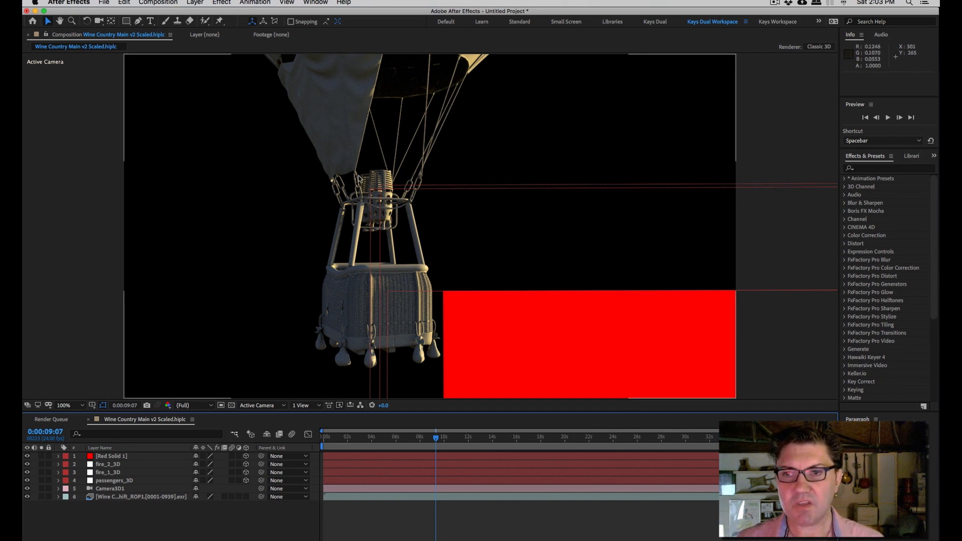
Step: Reveal the fire_1_3D null's Position property and move the current time to 0:00:09:15
left_click(105, 474)
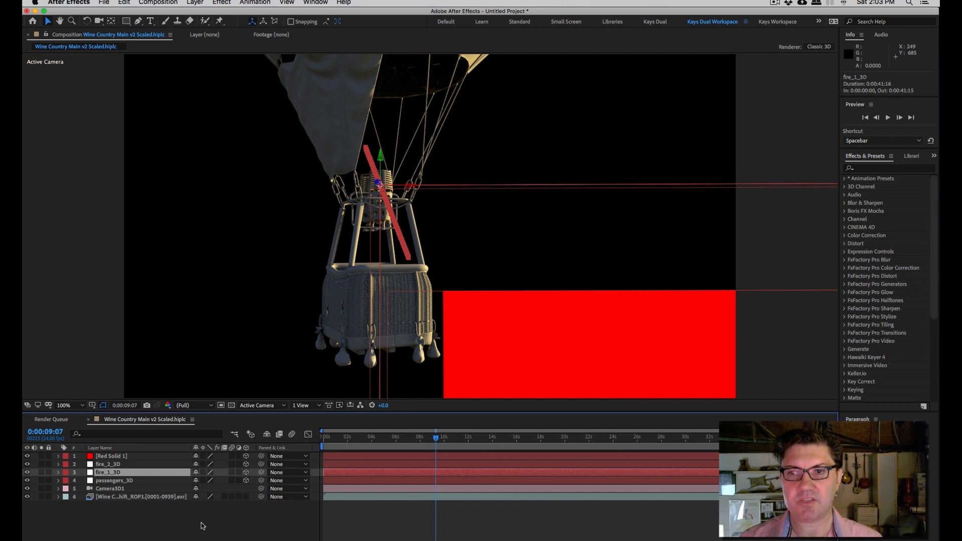
key("p")
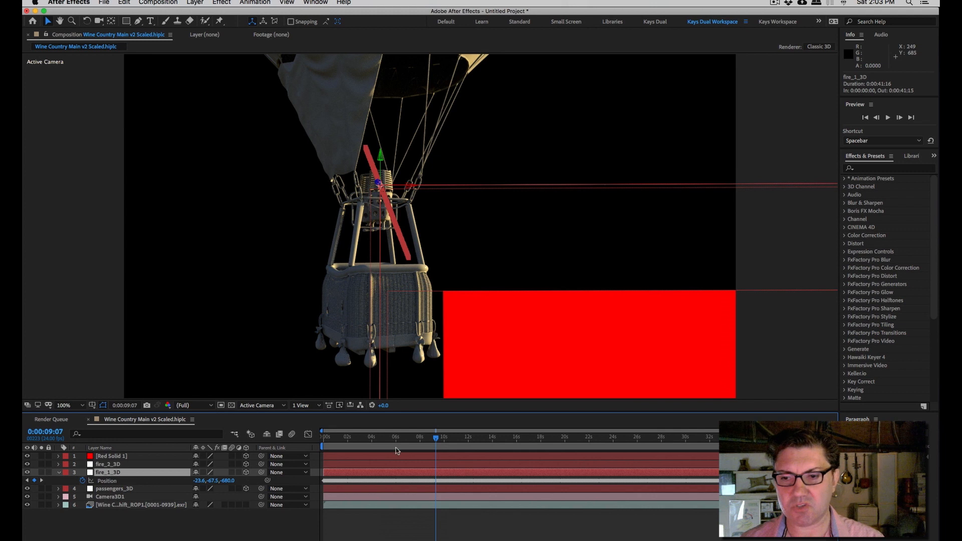
mouse_move(438, 441)
left_mouse_down()
mouse_move(493, 441)
mouse_move(434, 445)
left_mouse_up()
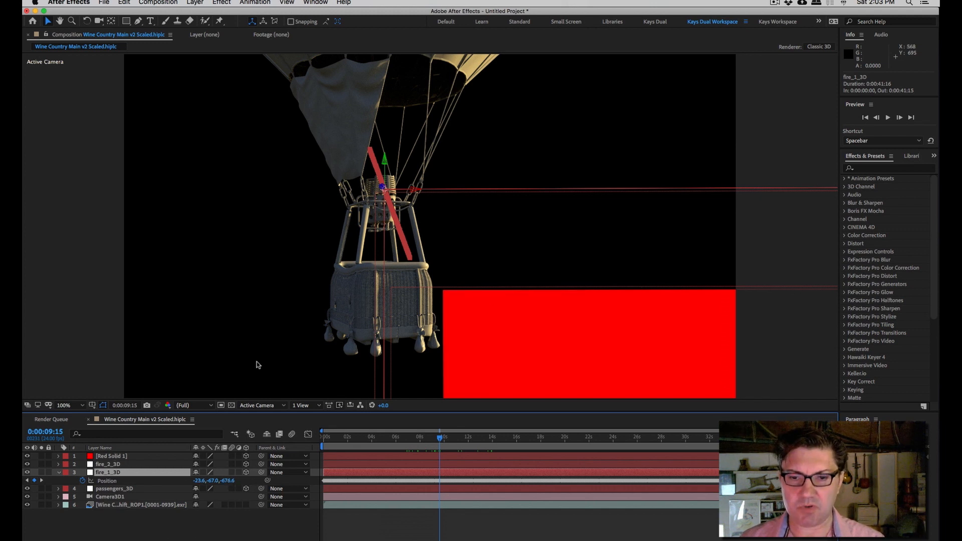
Step: Set the Position of Red Solid 1 to -23.6, -67.0, -676.6, matching the fire_1_3D null
left_click(111, 457)
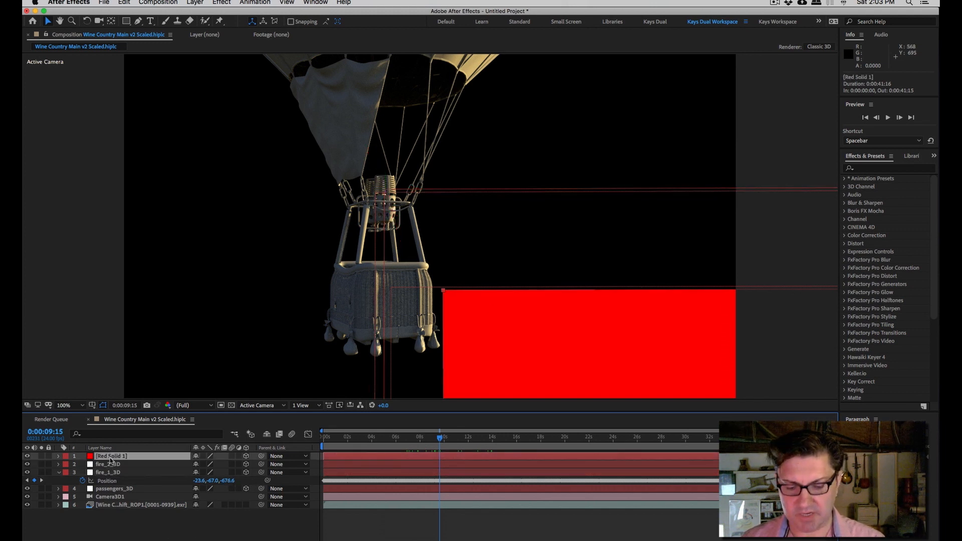
key("p")
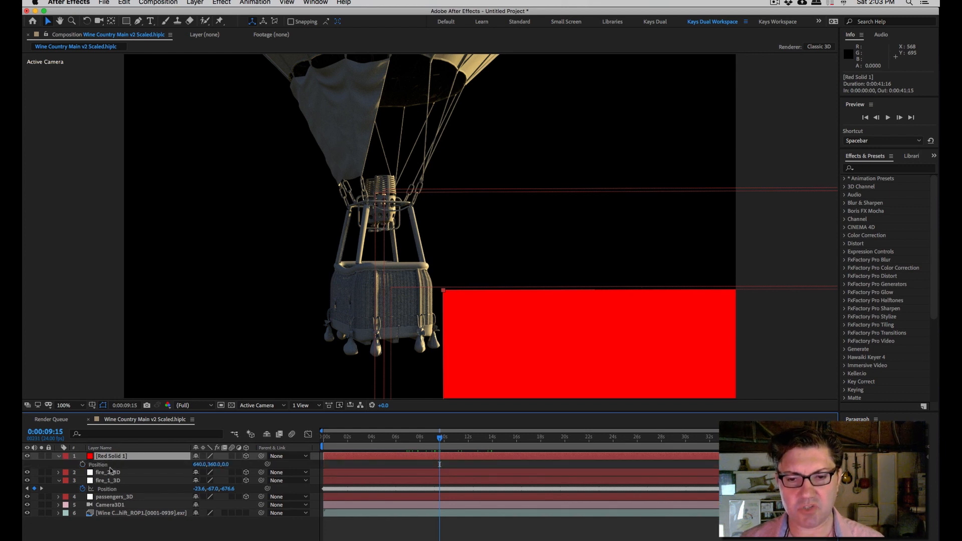
left_click(201, 464)
type("-23")
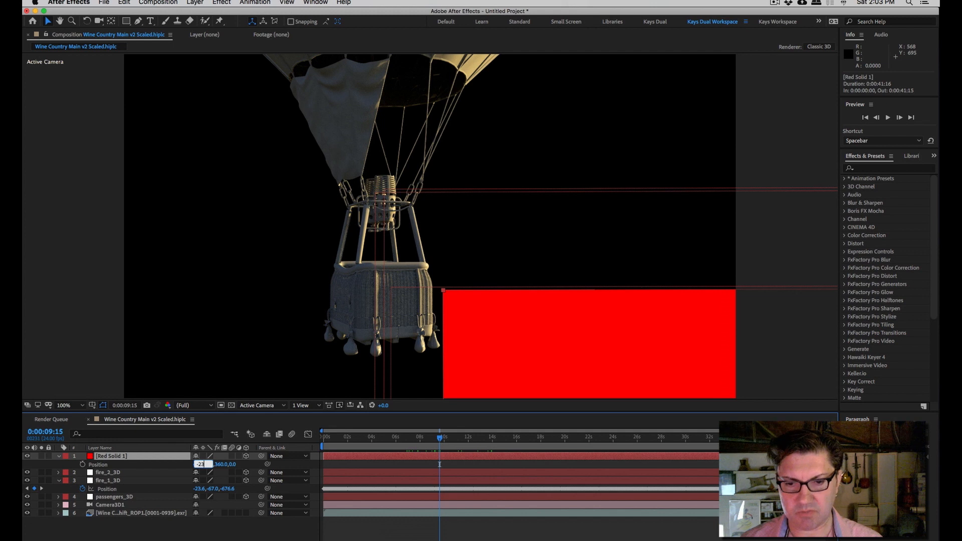
type(".6")
key("Return")
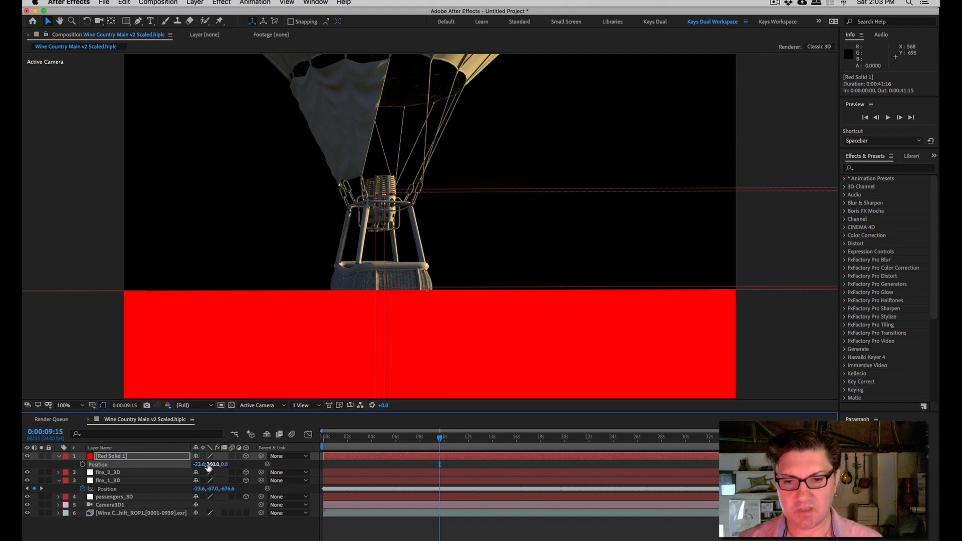
left_click(208, 465)
type("-7")
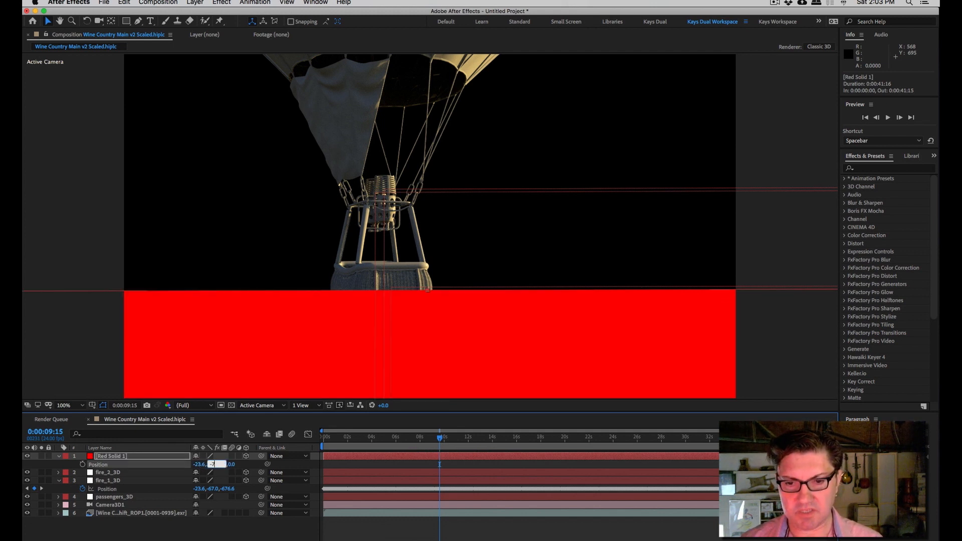
type("7")
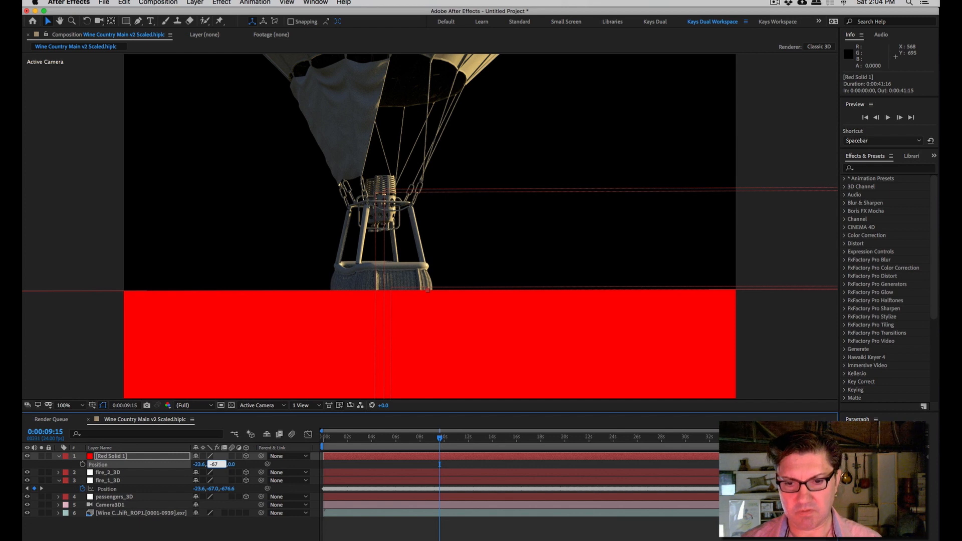
key("Tab")
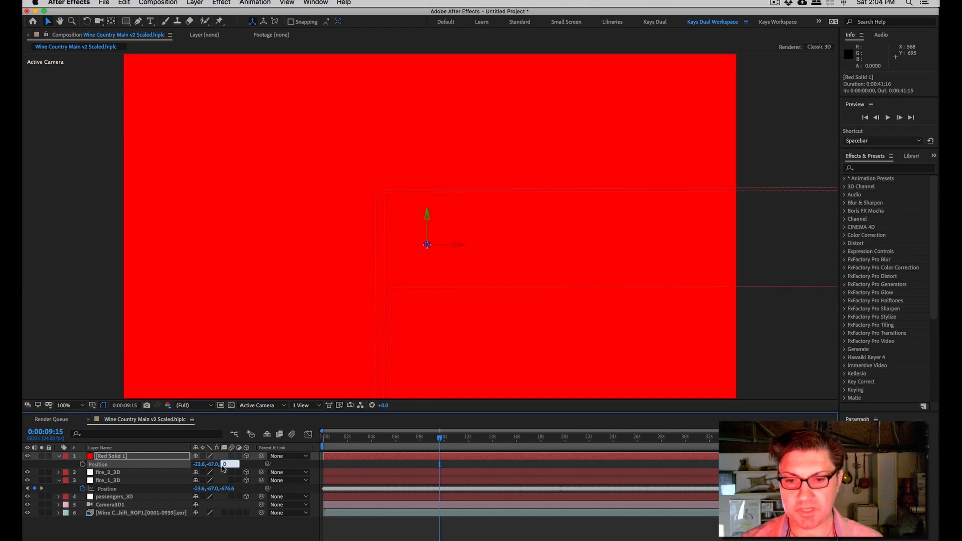
type("-")
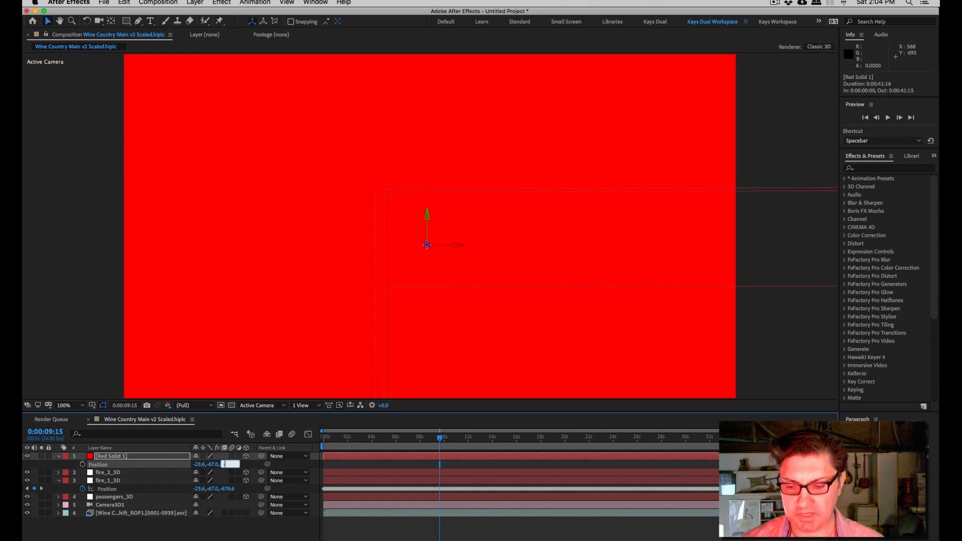
type("67")
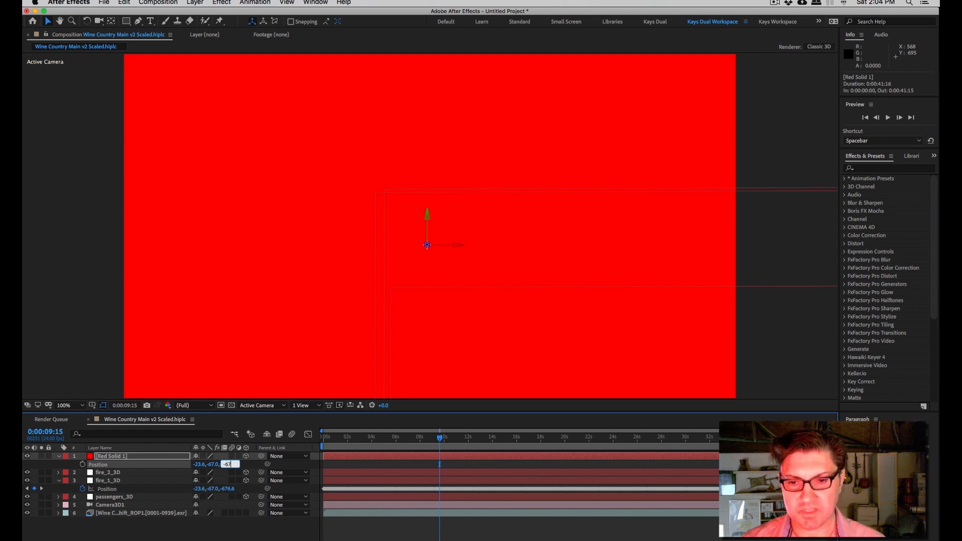
type("6.6")
key("Return")
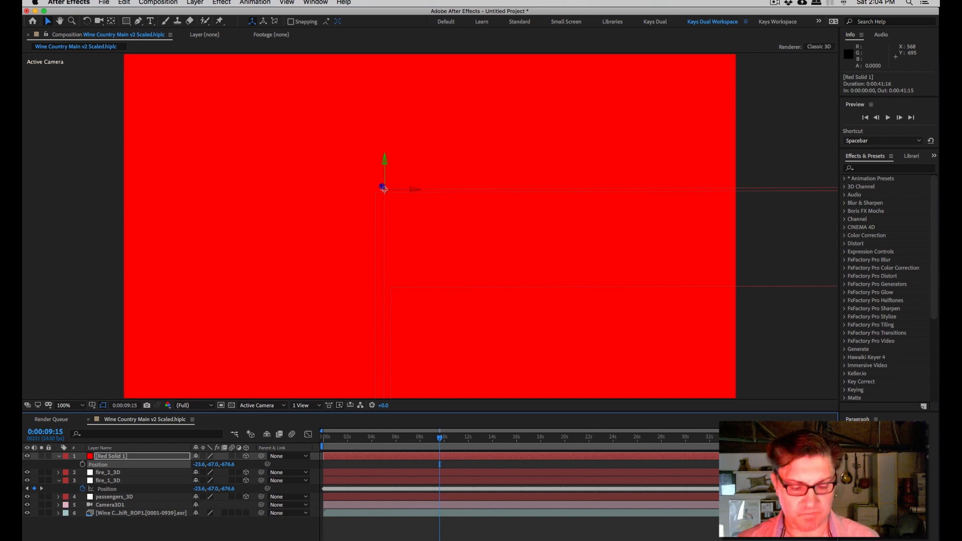
Step: Scale Red Solid 1 down uniformly to 1%
key("s")
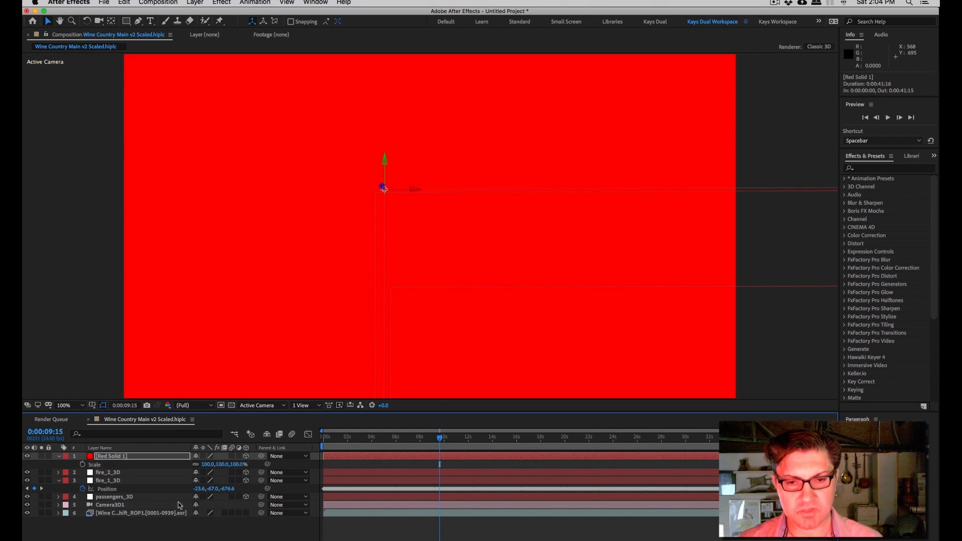
left_click(206, 465)
type("100")
key("Return")
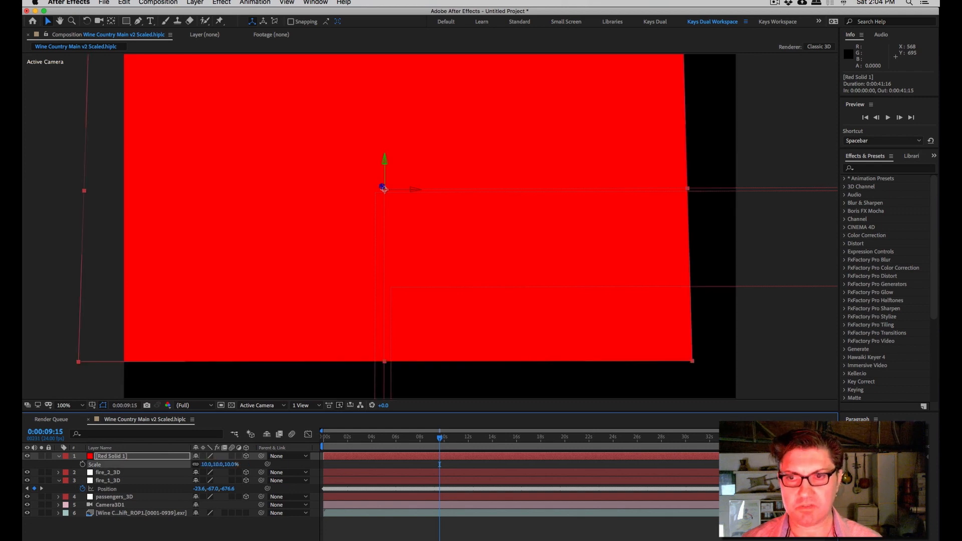
left_click(206, 465)
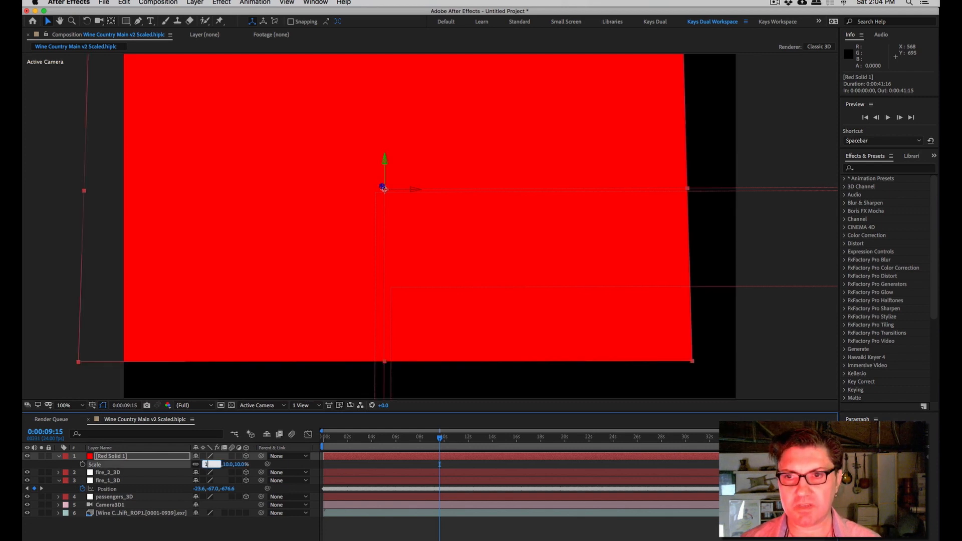
type("1")
key("Return")
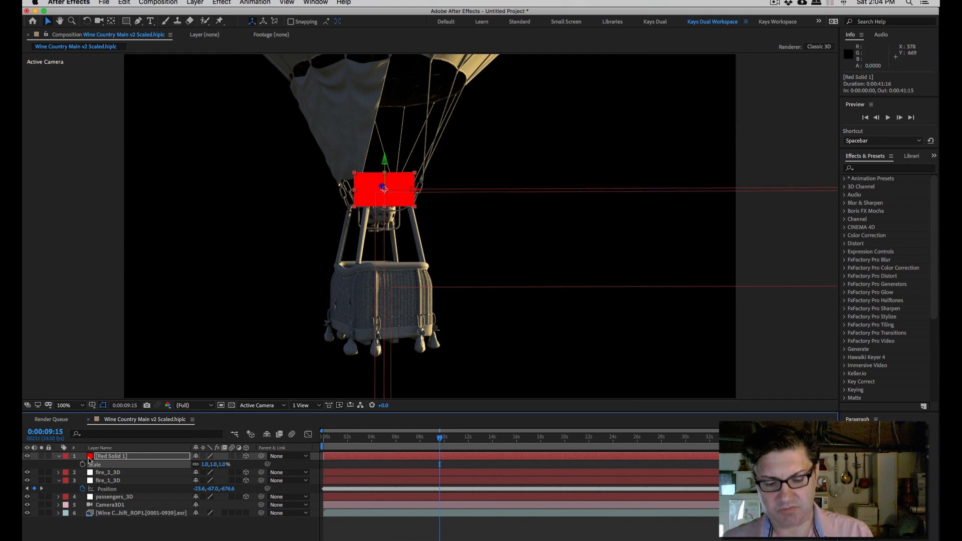
Step: Set the Z Orientation of Red Solid 1 to 90° so the solid stands upright over the burner
key("r")
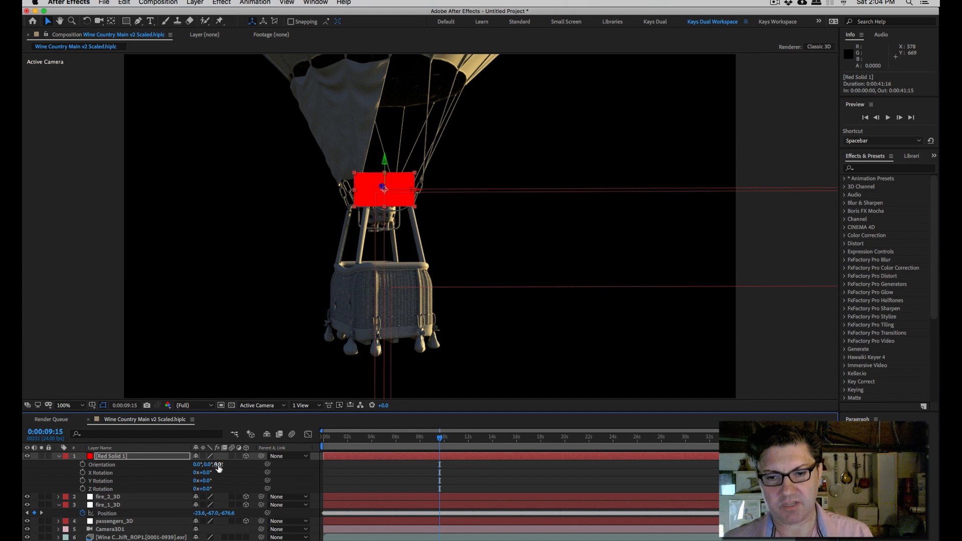
left_click(218, 465)
type("90")
key("Return")
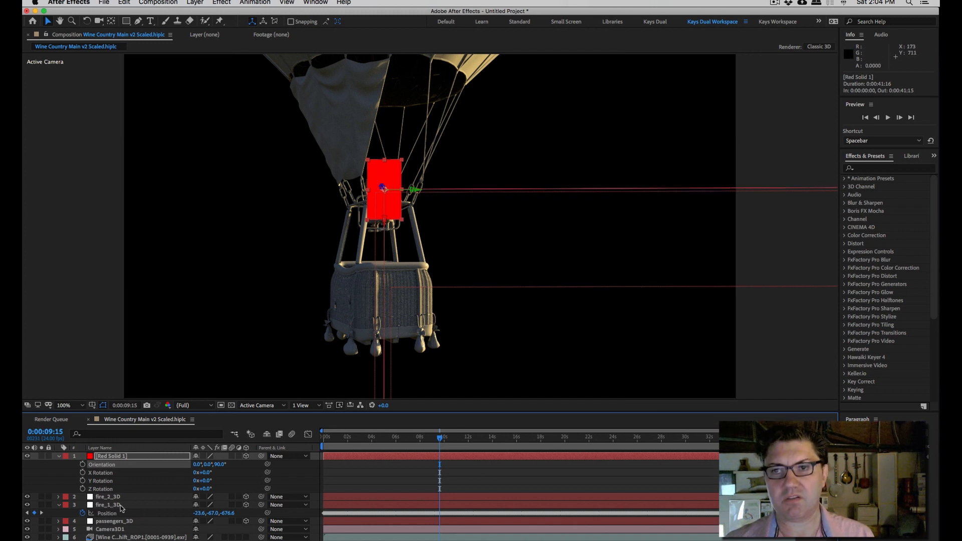
Step: Switch to Houdini and examine the balloon's burners from above, then select the fire_1 null
key("super+Tab")
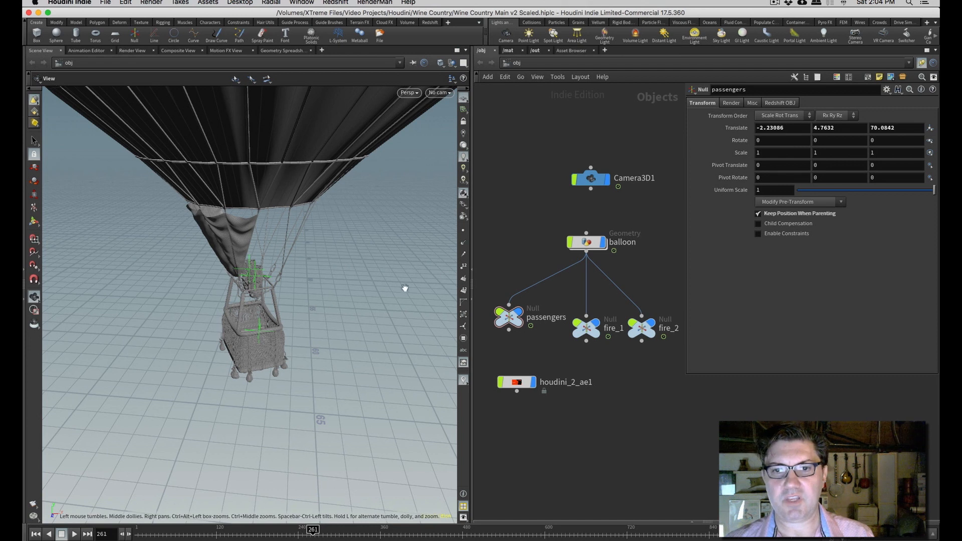
scroll(269, 292, "up", 10)
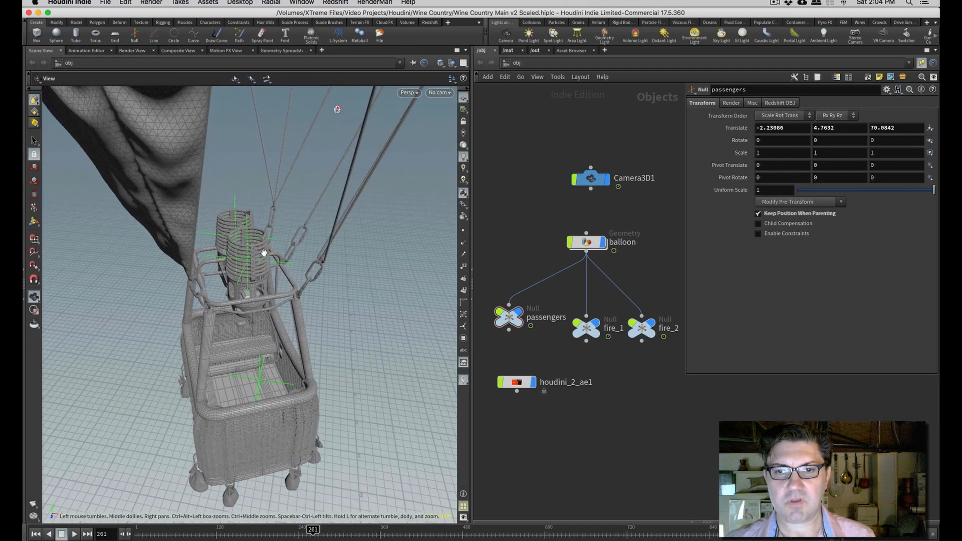
left_click_drag(256, 277, 243, 321)
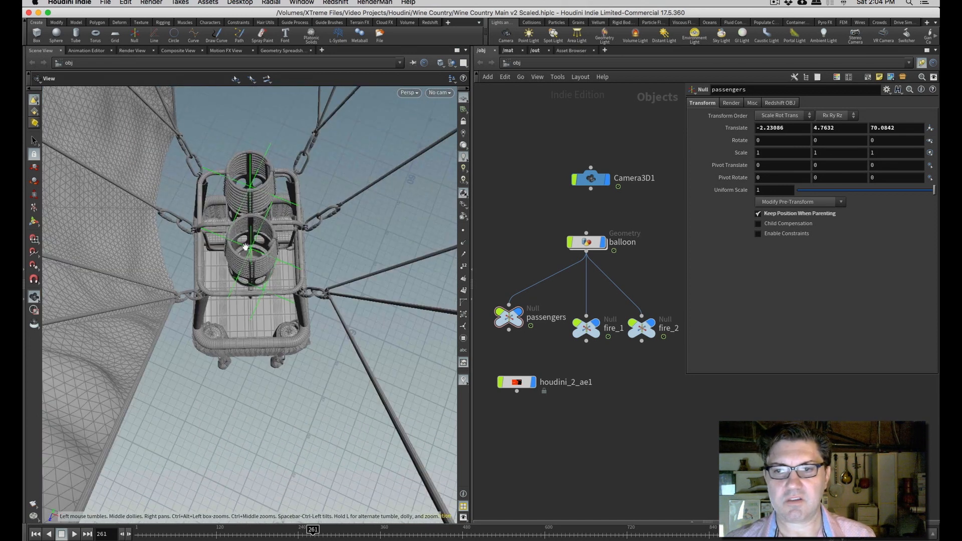
left_click(587, 328)
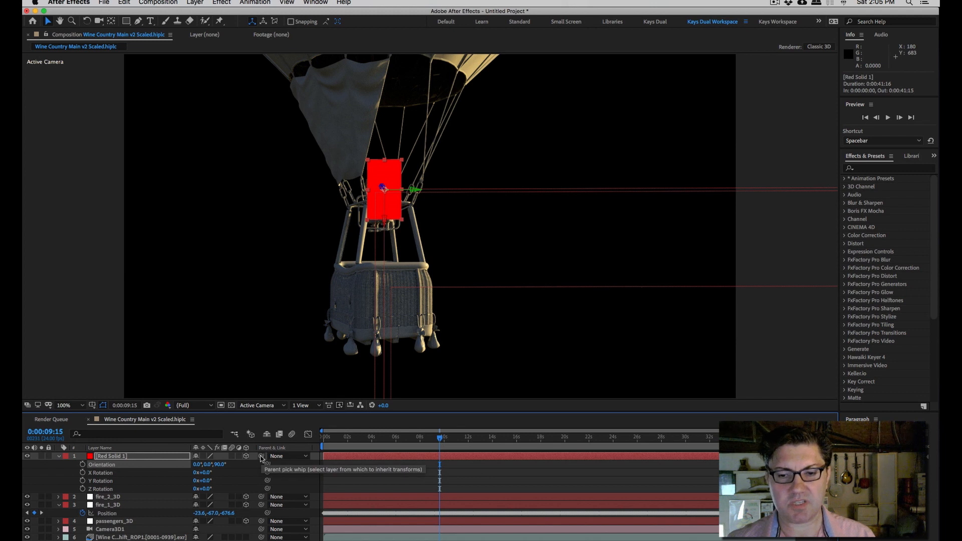
Step: In After Effects, parent Red Solid 1 to the fire_1_3D null and preview how it follows the balloon
left_click_drag(261, 457, 118, 508)
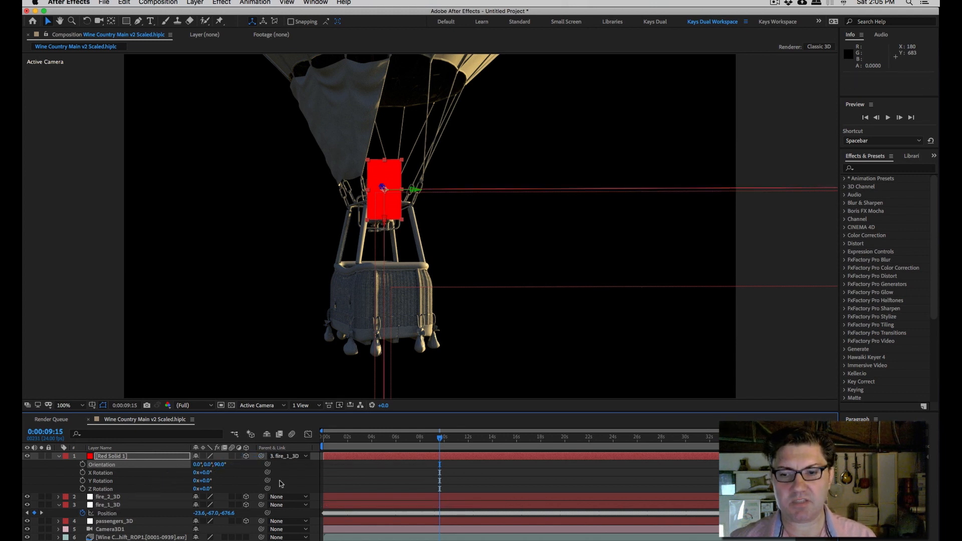
left_click(440, 441)
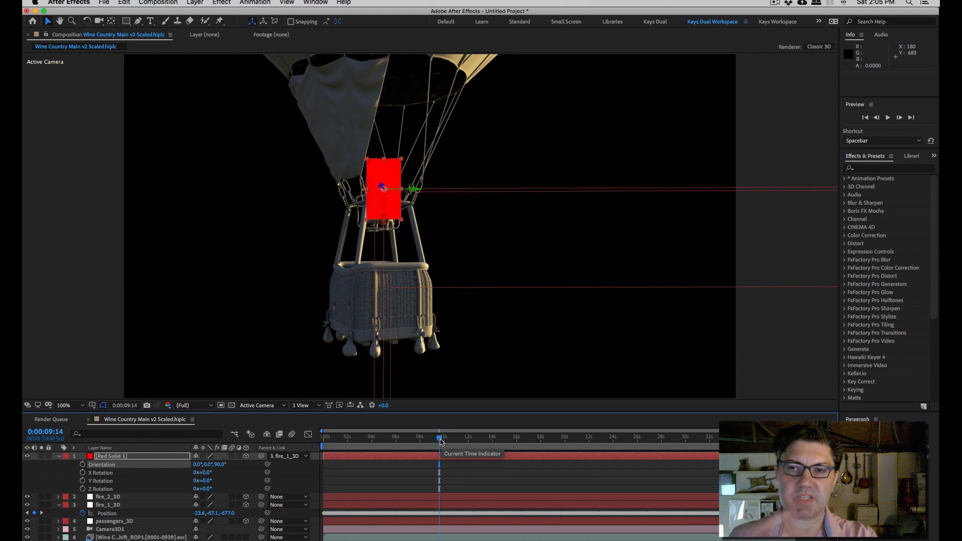
mouse_move(440, 441)
left_mouse_down()
mouse_move(538, 437)
mouse_move(416, 439)
mouse_move(446, 438)
left_mouse_up()
key("space")
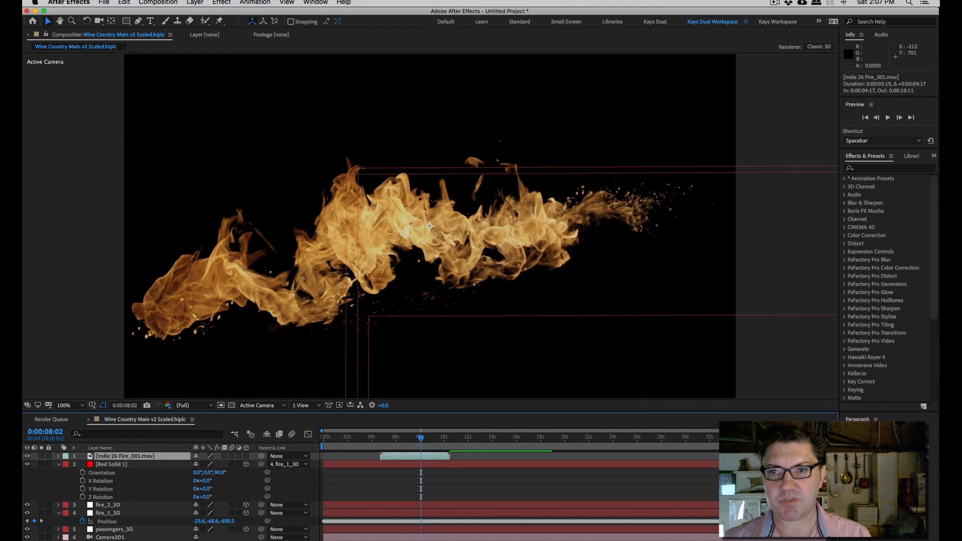
Step: Set the blending mode of the Indie 2k Fire_001.mov layer to Add
key("F4")
left_click(219, 456)
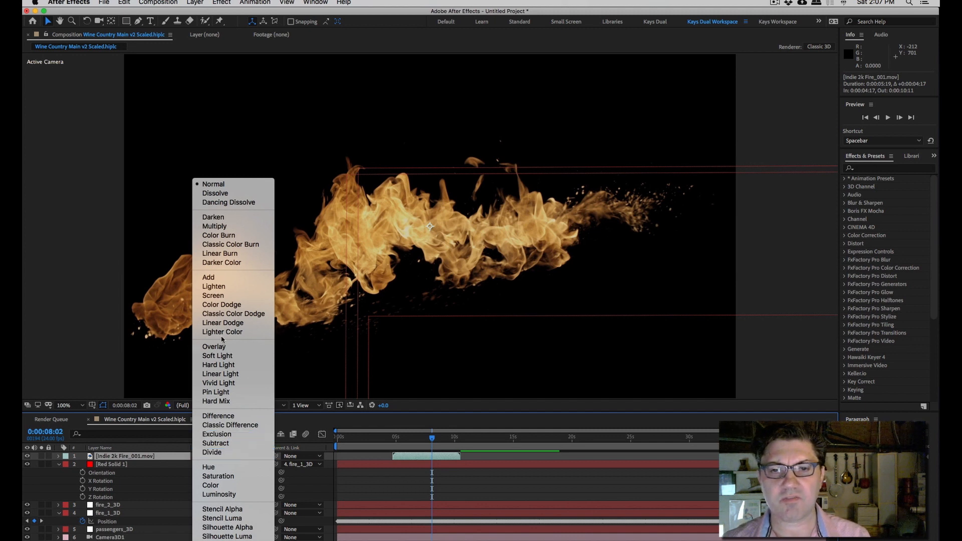
left_click(208, 277)
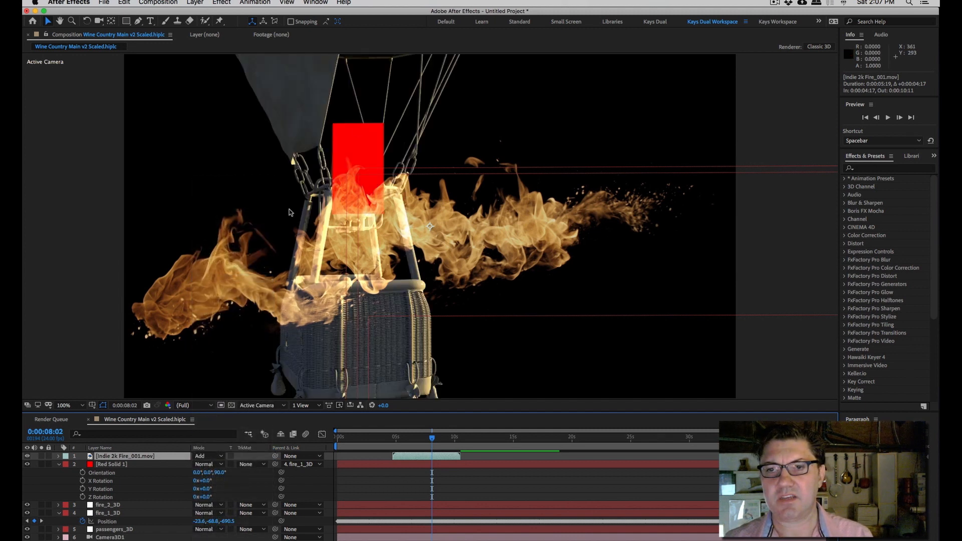
Step: Hide Red Solid 1, collapse its properties and bring back the layer switches
left_click(27, 464)
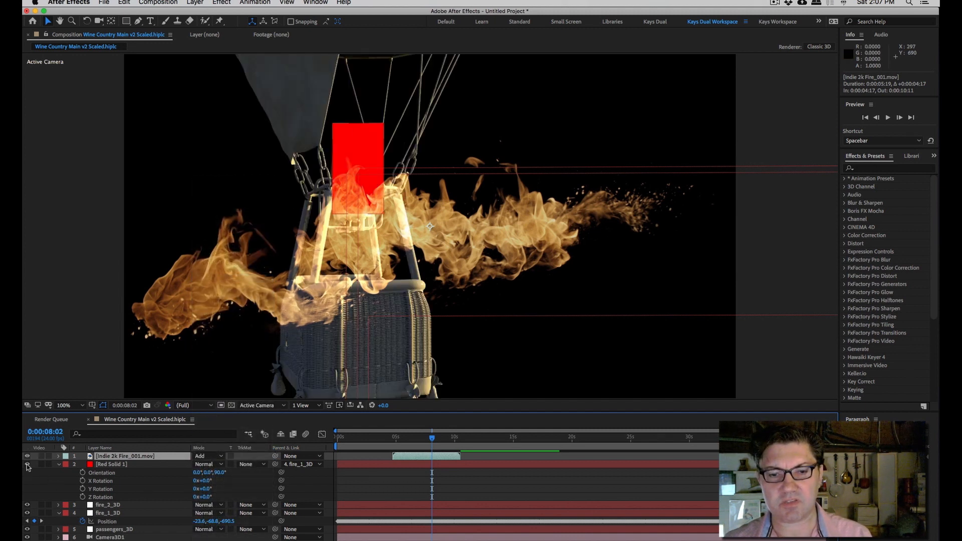
left_click(59, 465)
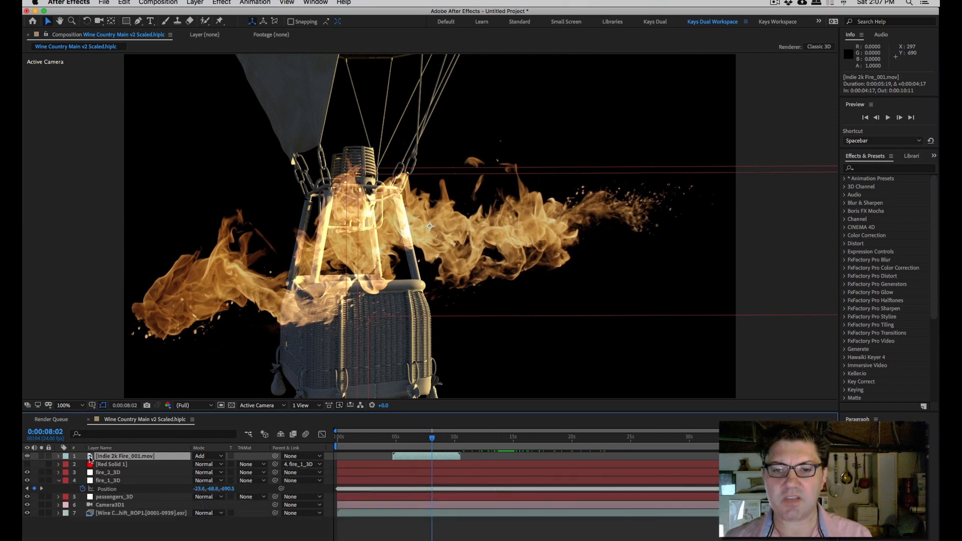
key("F4")
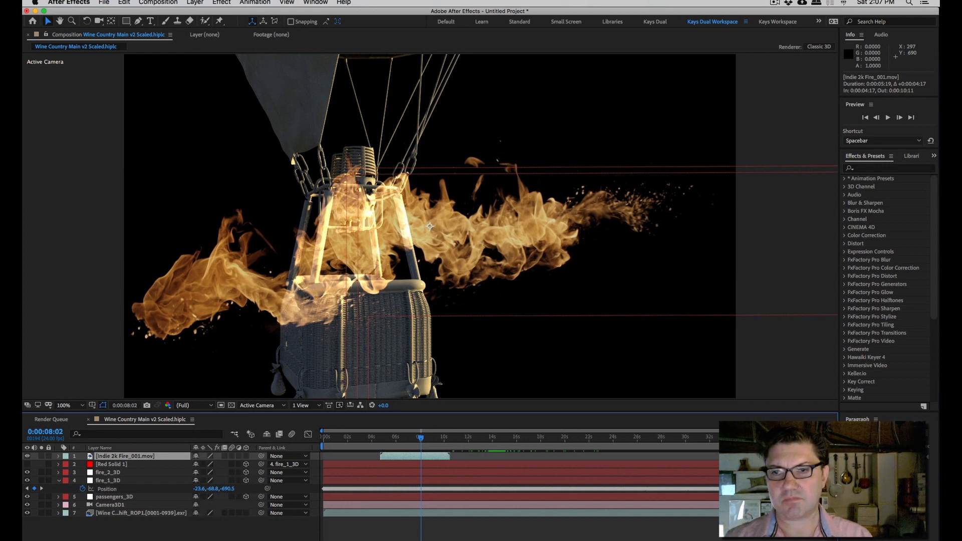
Step: Make the Indie 2k Fire_001.mov layer 3D and set its X position to -23.6 and Y position to -68.8, matching fire_1_3D
left_click(246, 457)
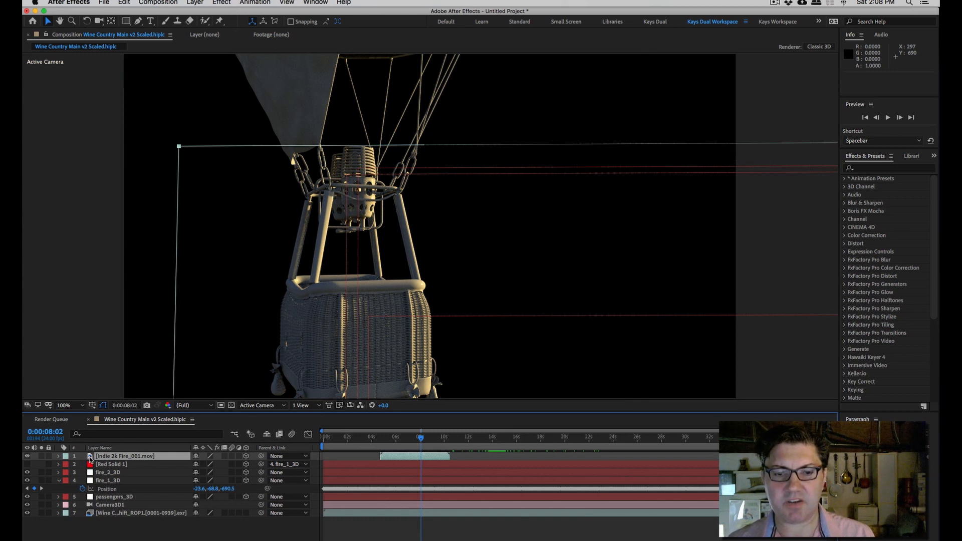
key("p")
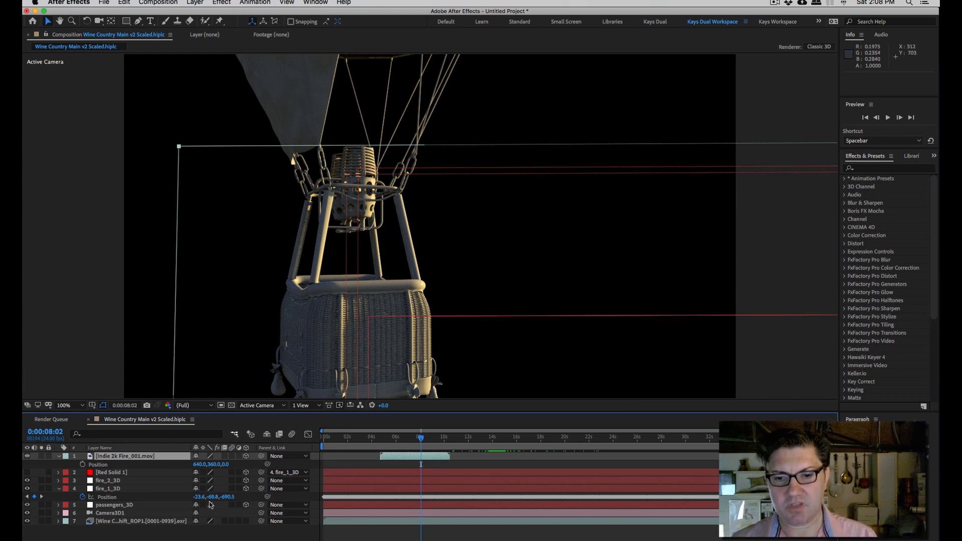
left_click(201, 465)
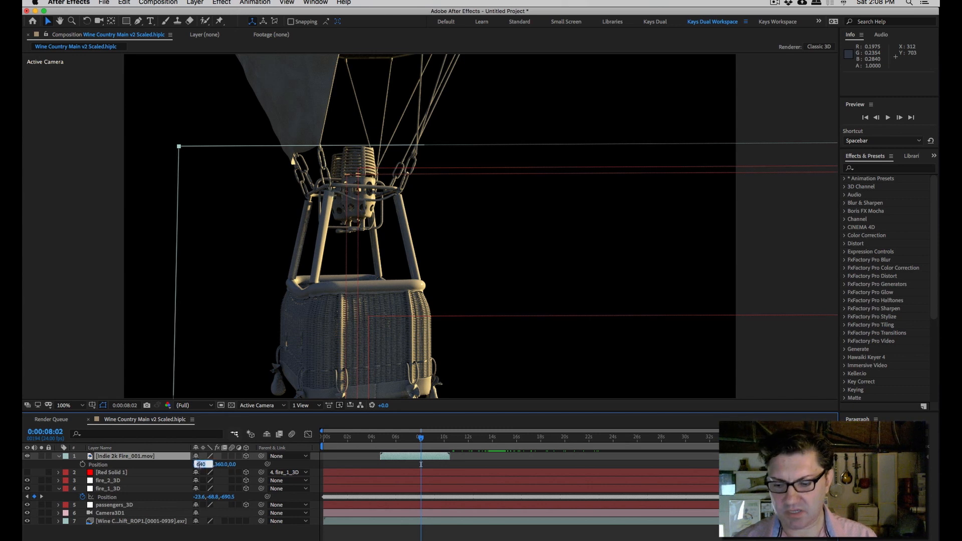
type("-23.6")
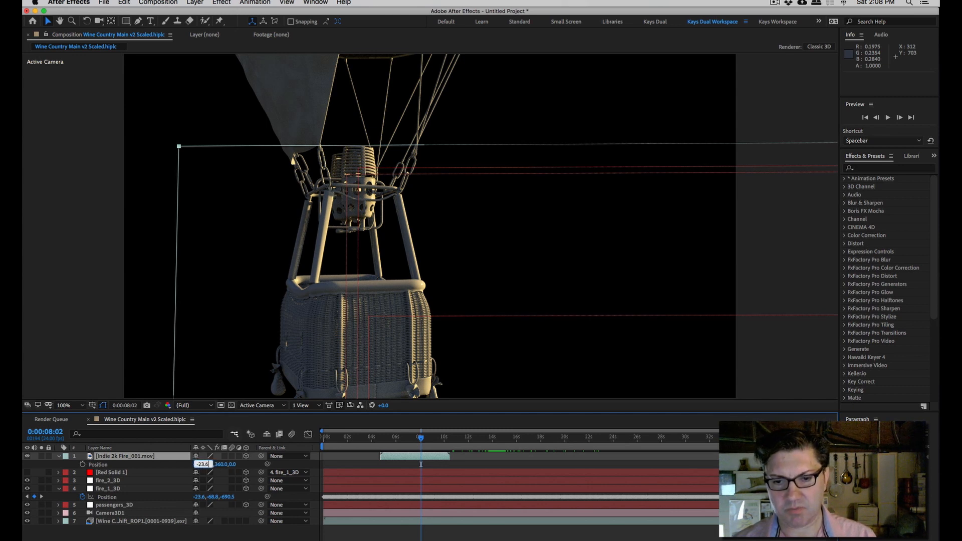
key("Return")
left_click(208, 464)
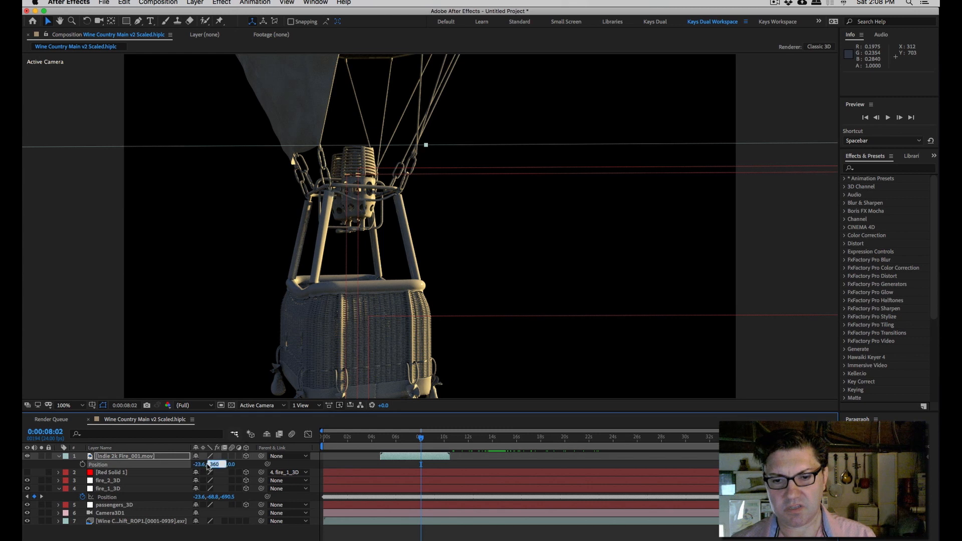
type("-68.")
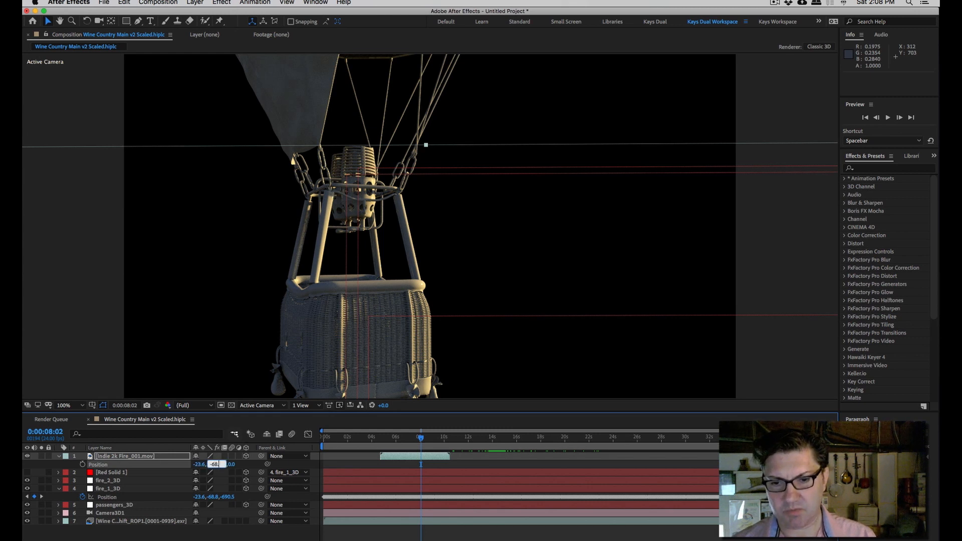
type("8")
key("Return")
Step: Set the fire layer's Z position to -690.5 to match the fire_1_3D null
left_click(225, 466)
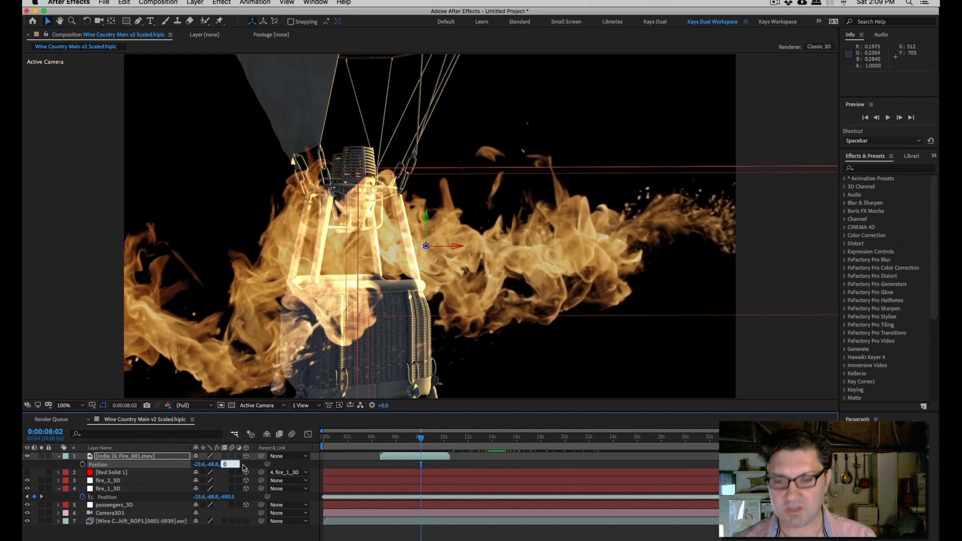
type("-9")
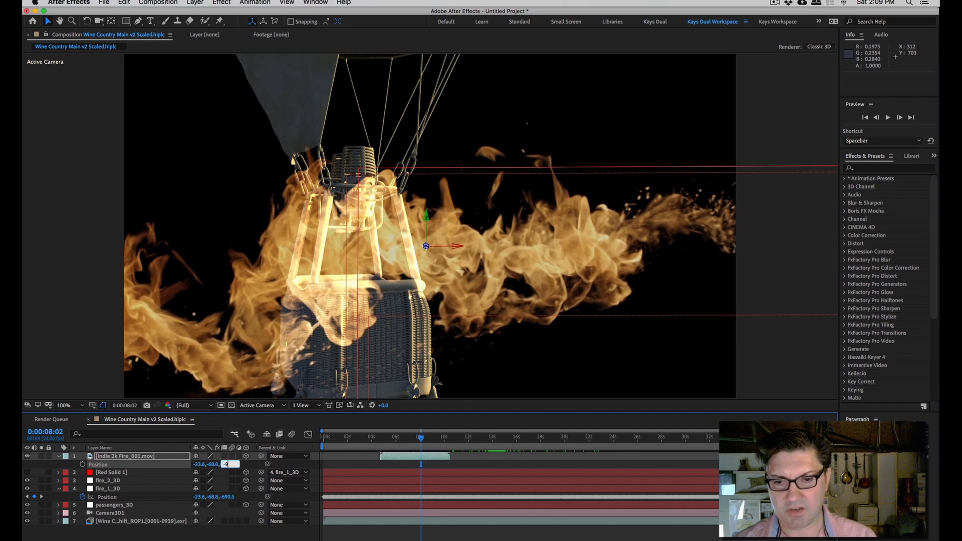
type("6")
key("BackSpace")
key("BackSpace")
key("BackSpace")
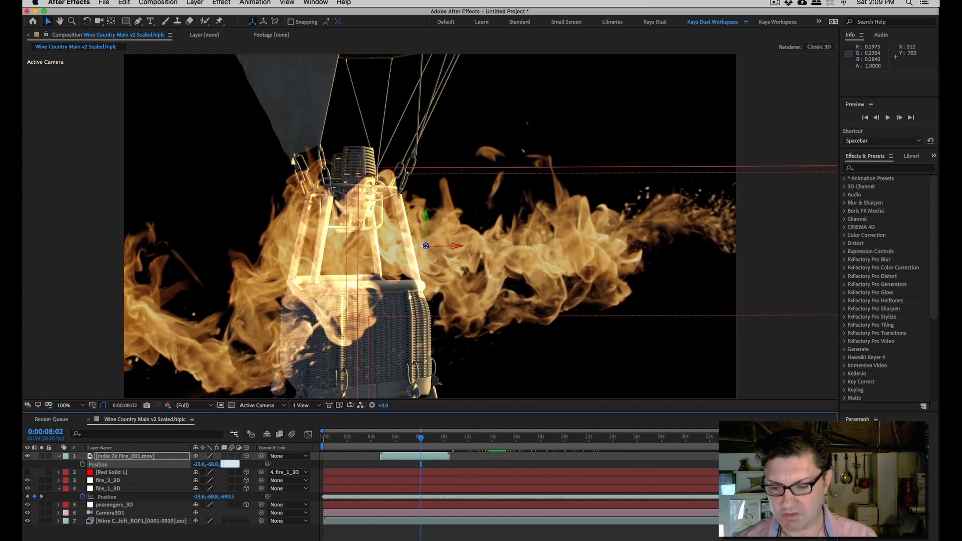
type("-690.5")
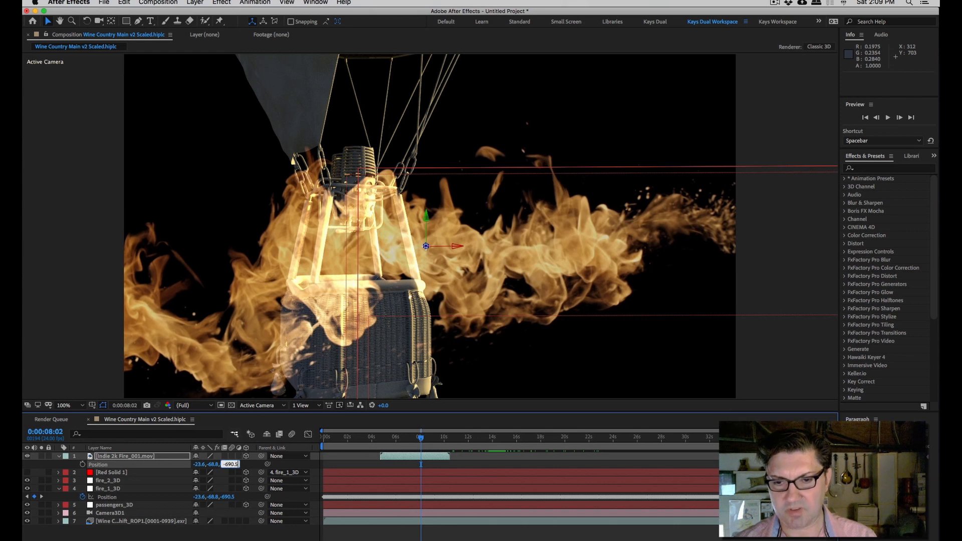
key("Return")
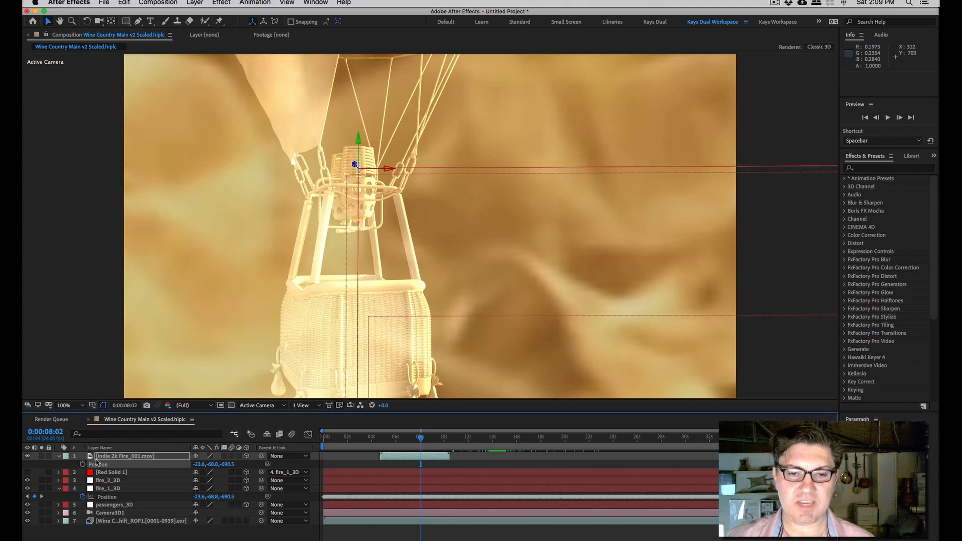
Step: Scale the fire layer down, trying 1% first and settling on 2%
left_click(89, 457)
key("s")
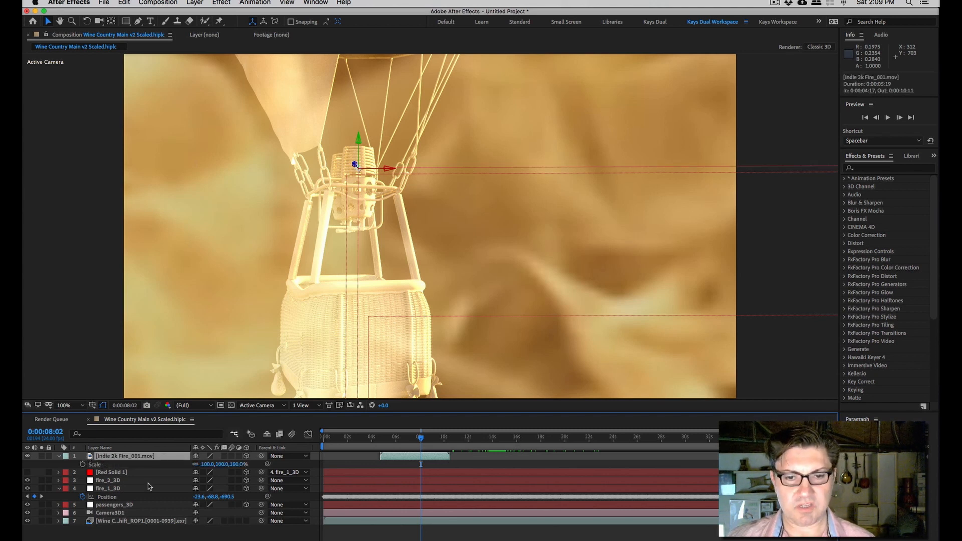
left_click(210, 465)
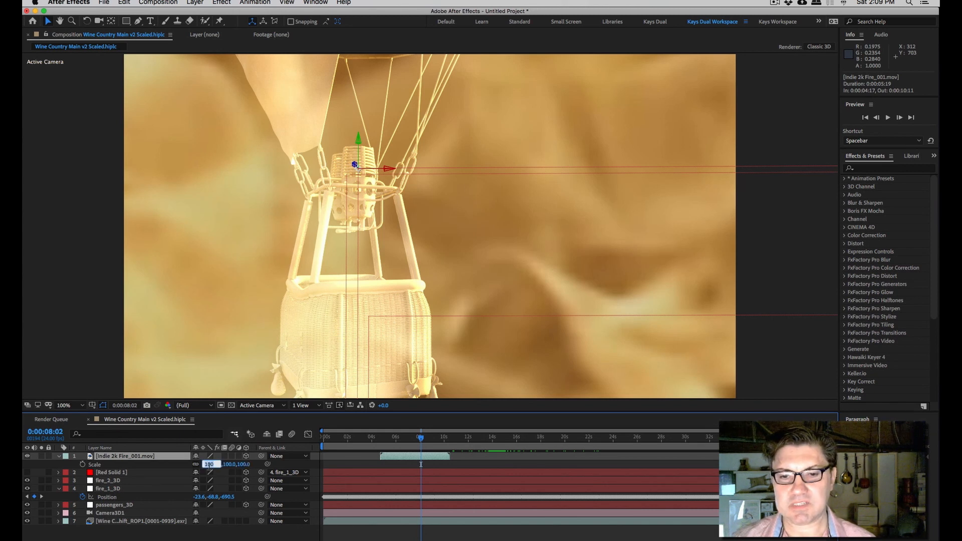
type("1")
key("Return")
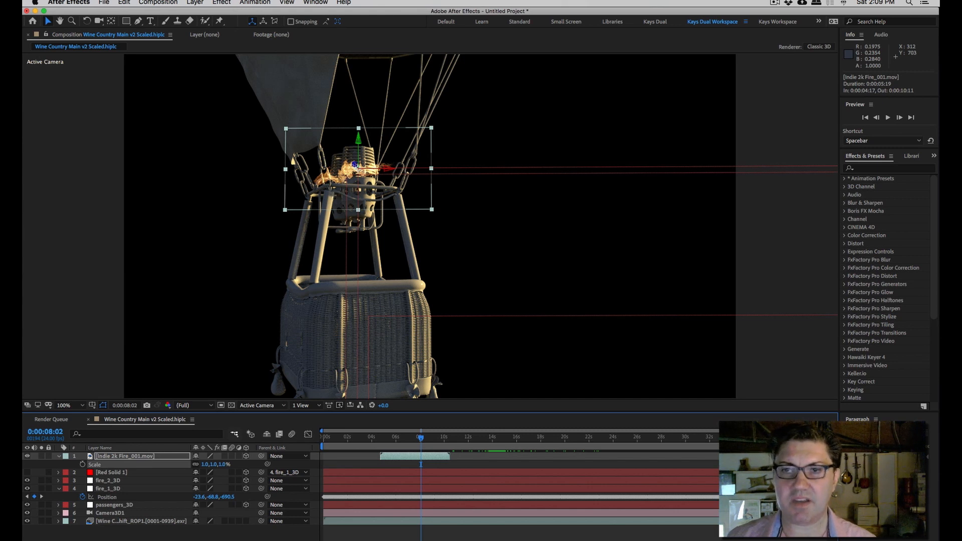
left_click(205, 465)
type("2")
key("Return")
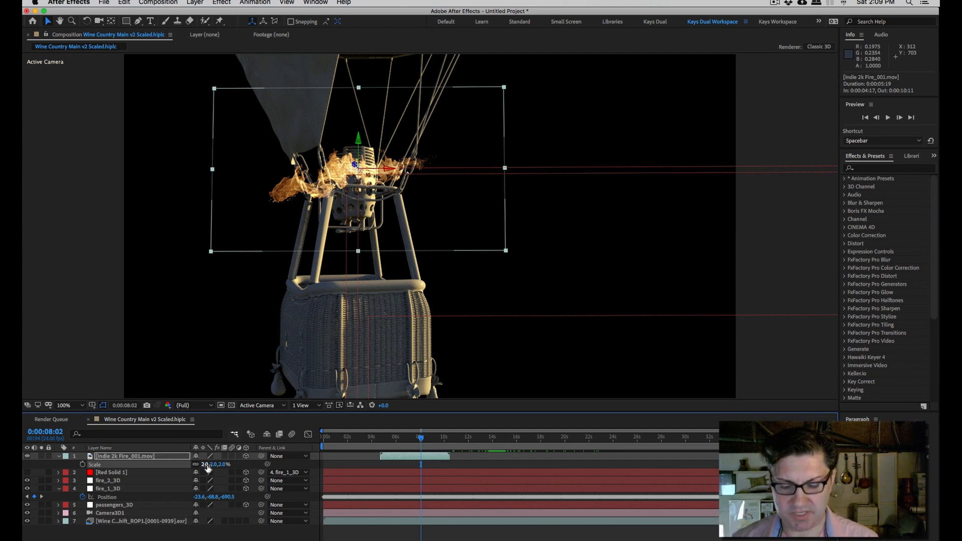
Step: Stand the fire footage upright by setting the Z value of its orientation to 90°
key("r")
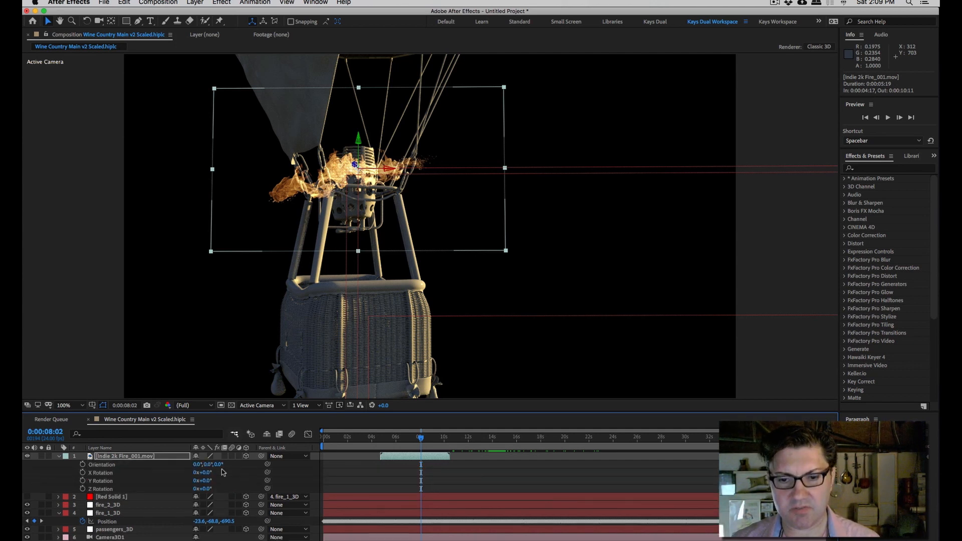
left_click_drag(218, 468, 233, 467)
left_click(221, 465)
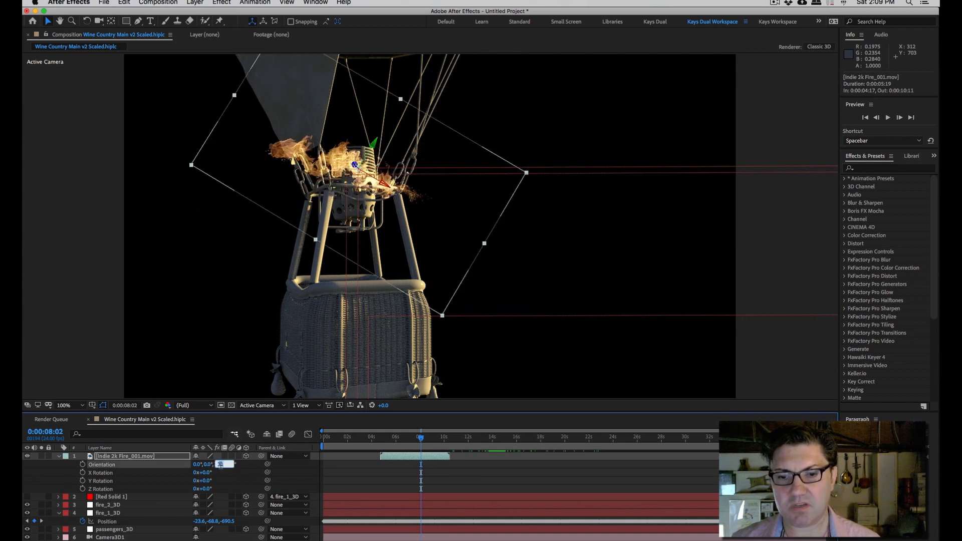
type("90")
key("Return")
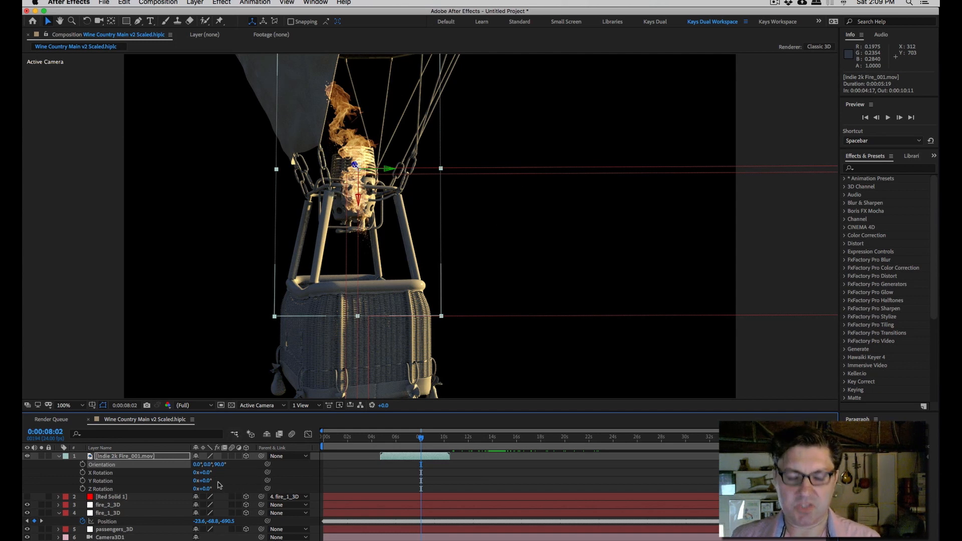
Step: Raise the fire layer onto the top of the burner, at a position of about -24.1, -78.2, -690.5
key("p")
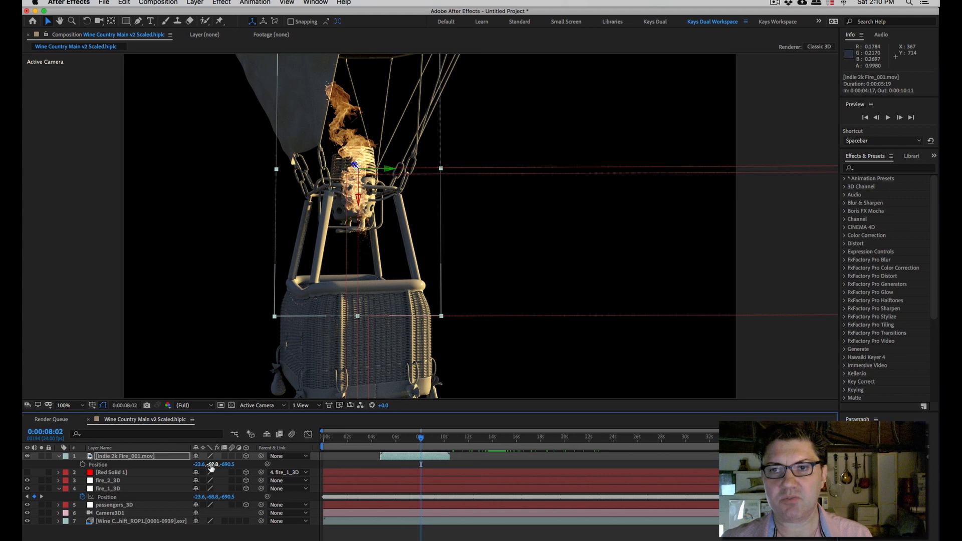
left_click_drag(211, 466, 206, 464)
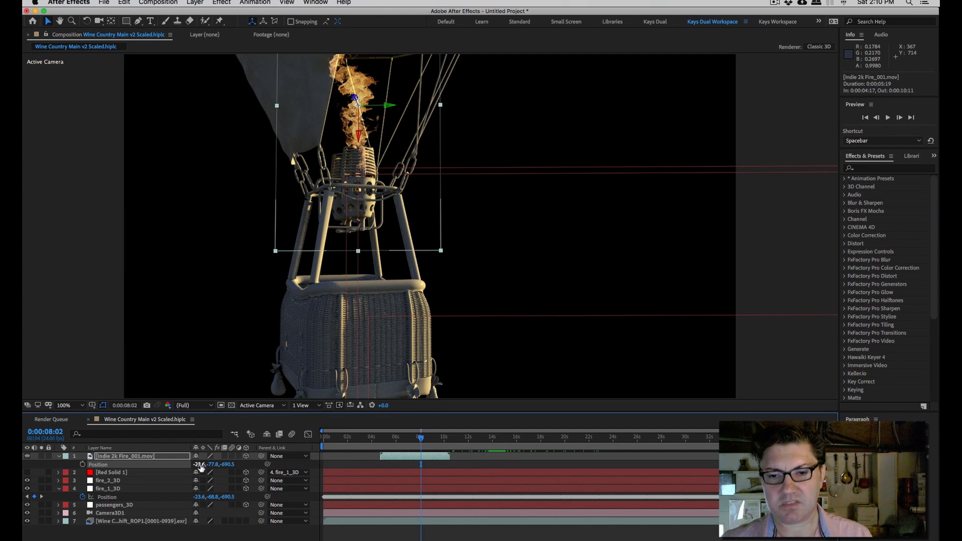
left_click_drag(197, 465, 210, 465)
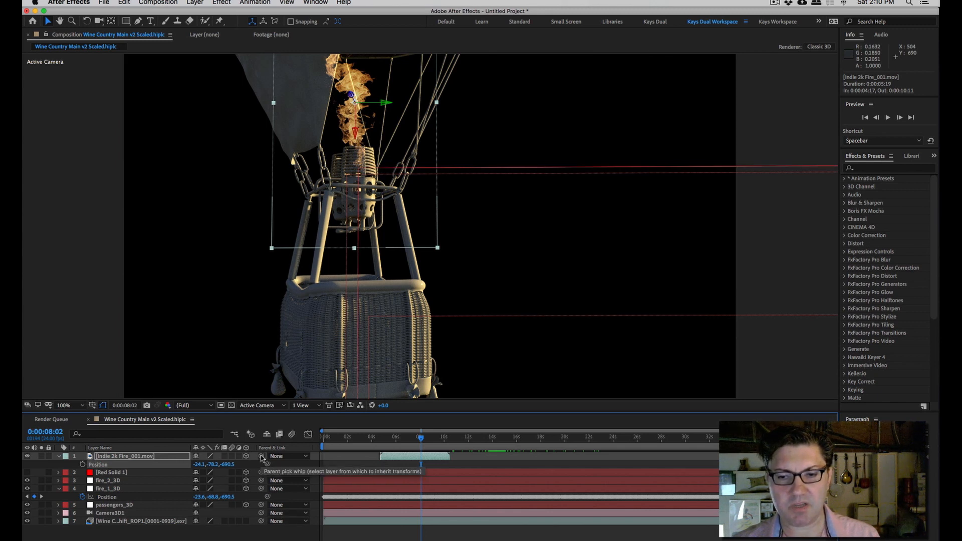
Step: Parent the fire layer to the fire_1_3D null and preview the shot from 0:00:06:18
left_click_drag(245, 457, 111, 490)
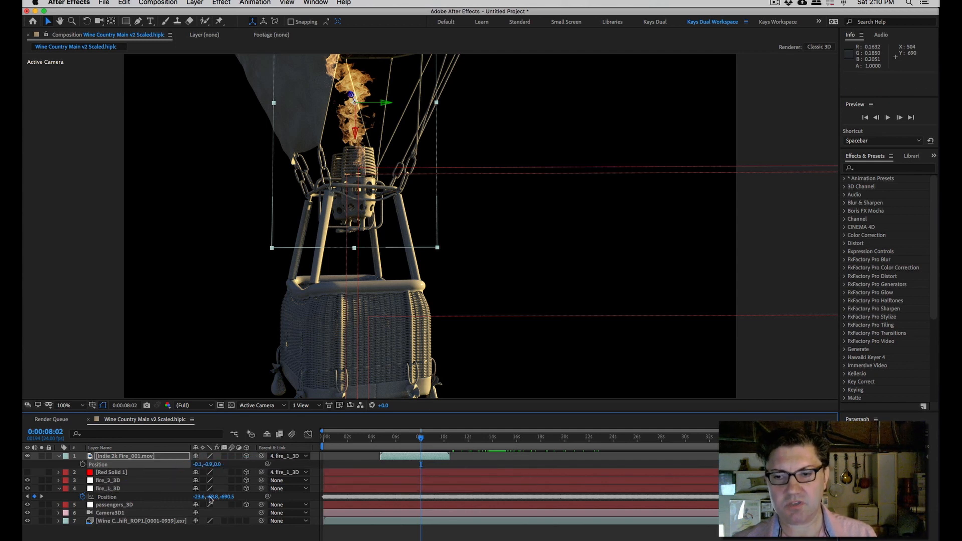
left_click_drag(399, 439, 406, 440)
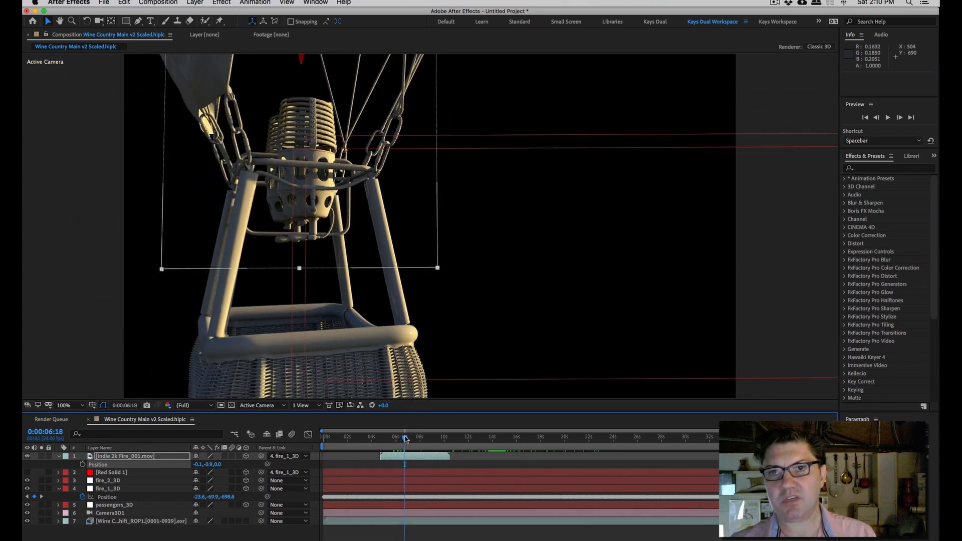
key("space")
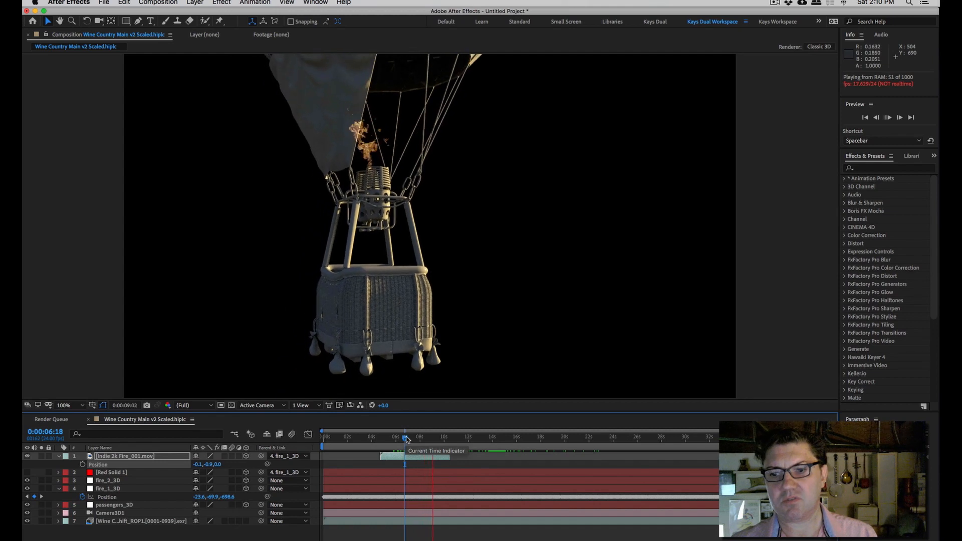
key("space")
Step: Shift the fire clip along the timeline to start at 0:00:09:03, and preview from 0:00:10:07
left_click_drag(425, 440, 458, 459)
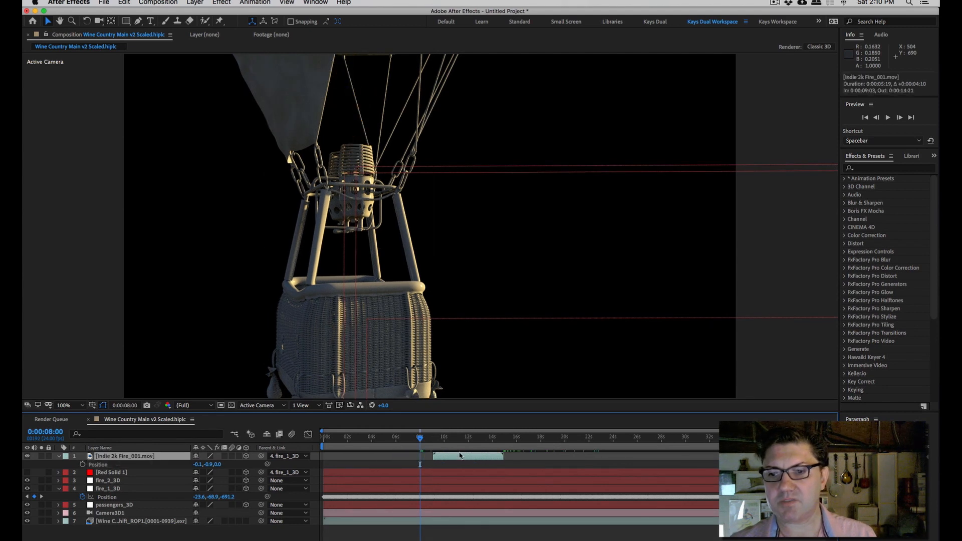
left_click(447, 439)
key("space")
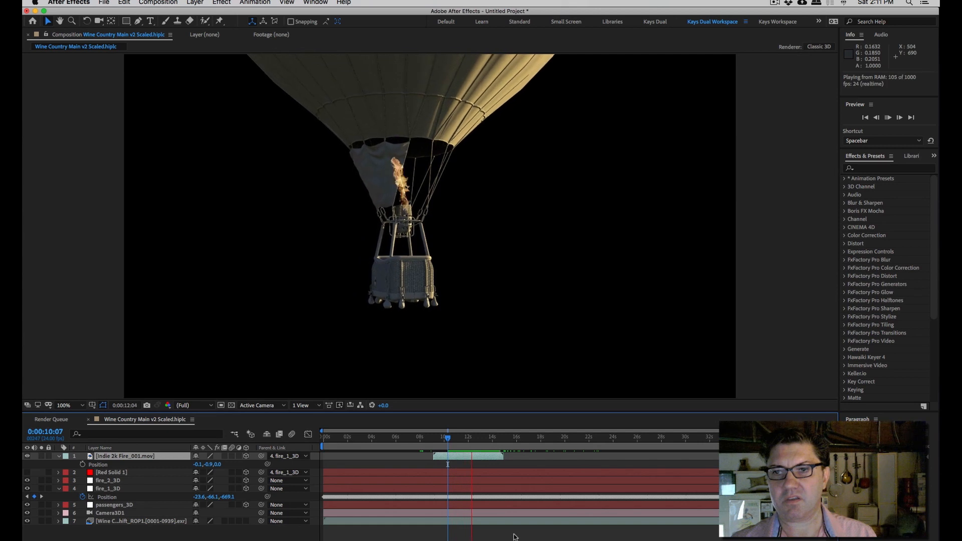
key("space")
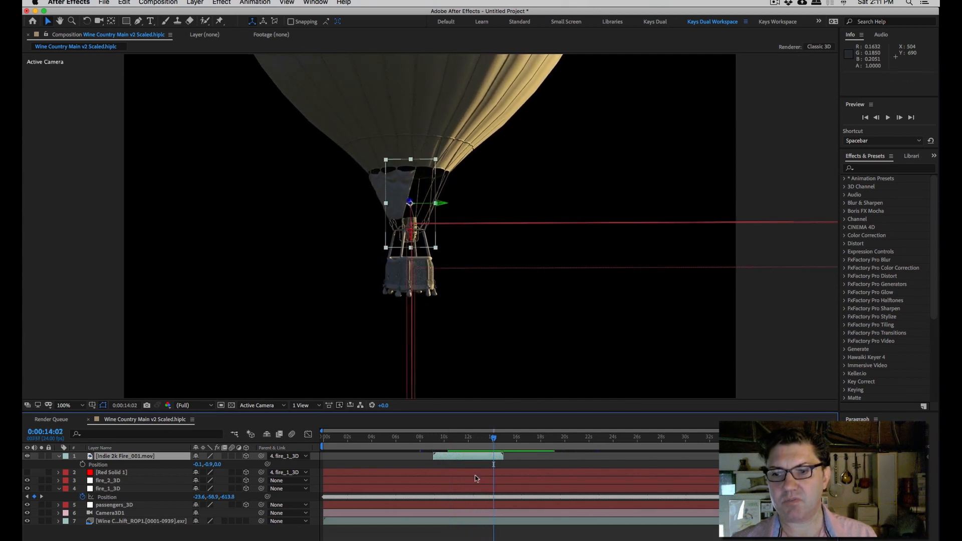
Step: At 0:00:12:10, raise the flame slightly to a Y position of about -1.2 and deselect the layer
left_click(458, 439)
left_click_drag(458, 439, 474, 439)
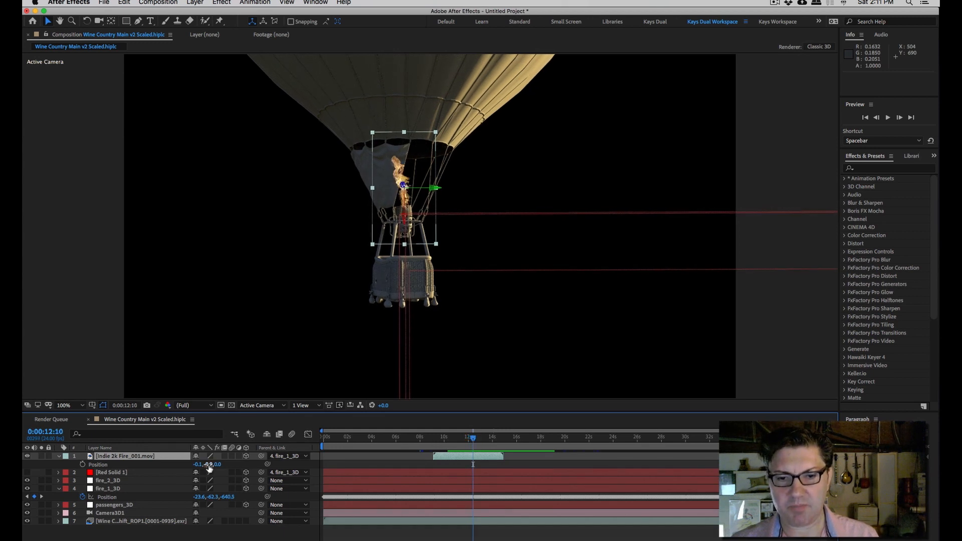
left_click_drag(208, 465, 207, 465)
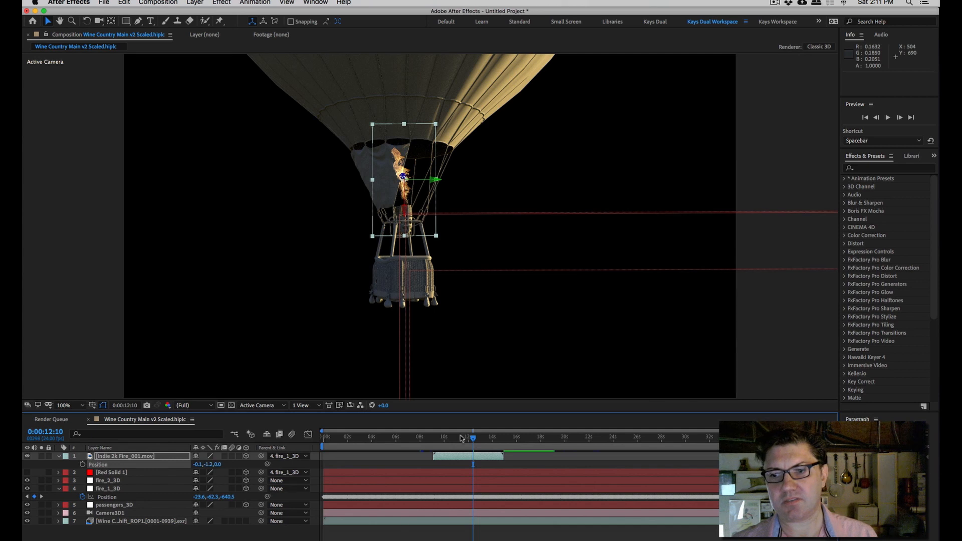
left_click_drag(467, 437, 473, 436)
left_click(442, 538)
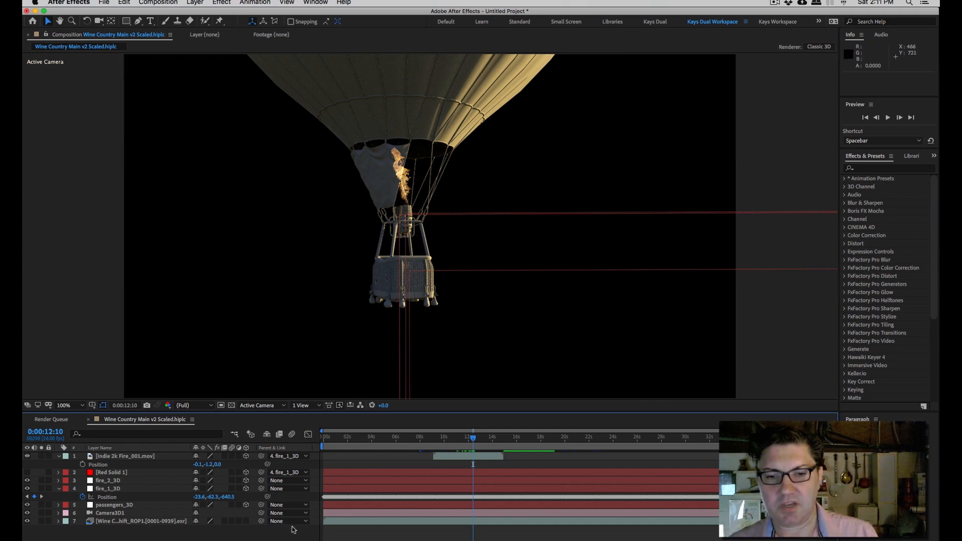
Step: Duplicate the balloon render EXR layer and place the copy at the top of the layer stack, above the fire
left_click(122, 522)
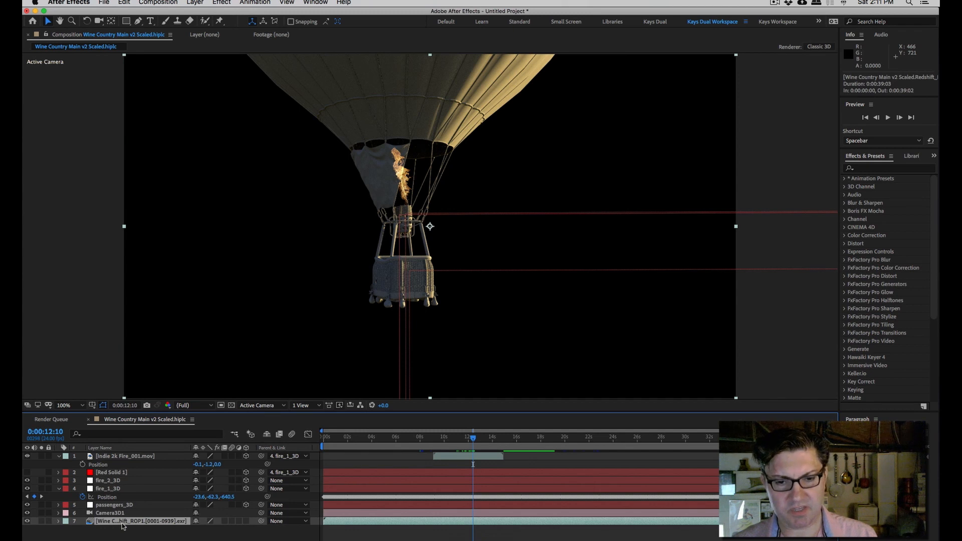
key("super+d")
left_click_drag(114, 522, 104, 454)
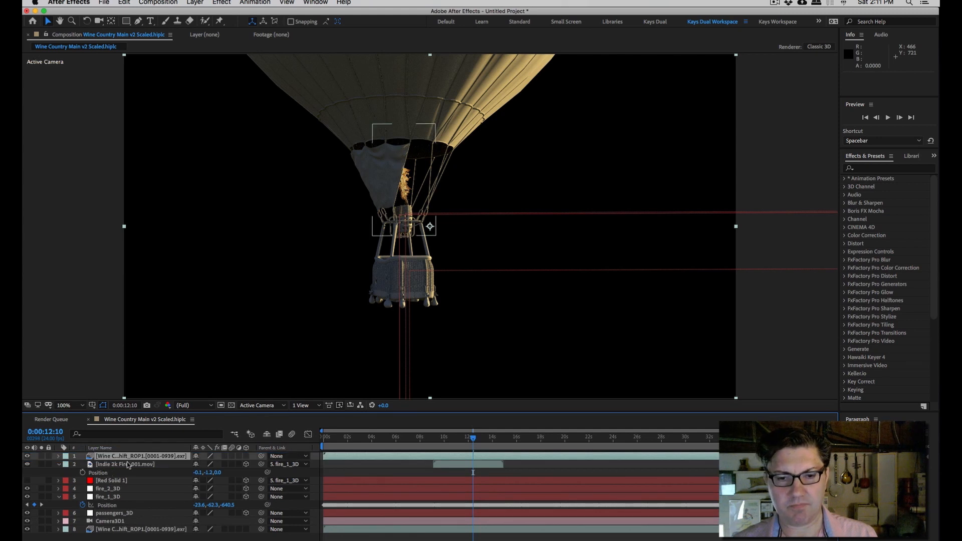
Step: Hide the top copy of the balloon render and display the layers' blending mode and track matte settings
left_click(111, 455)
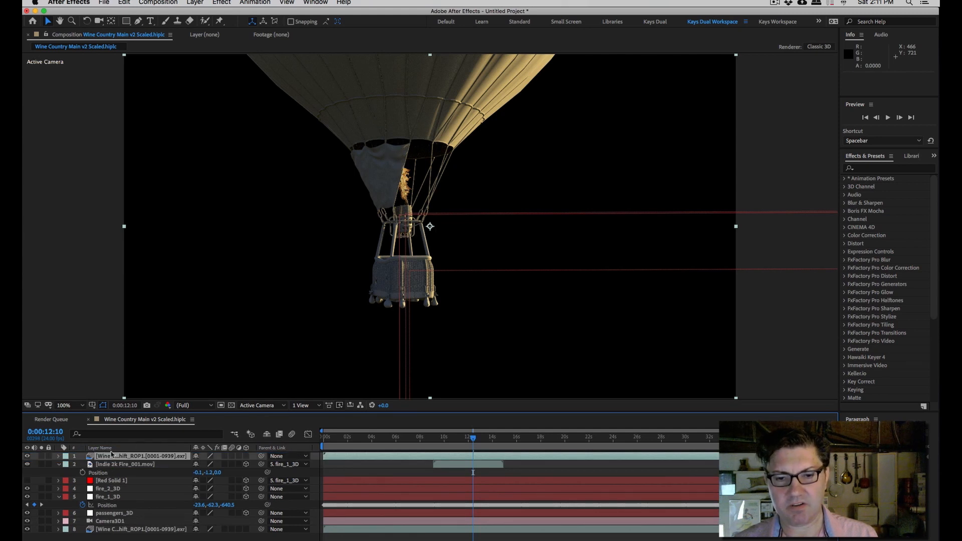
left_click(27, 456)
key("F4")
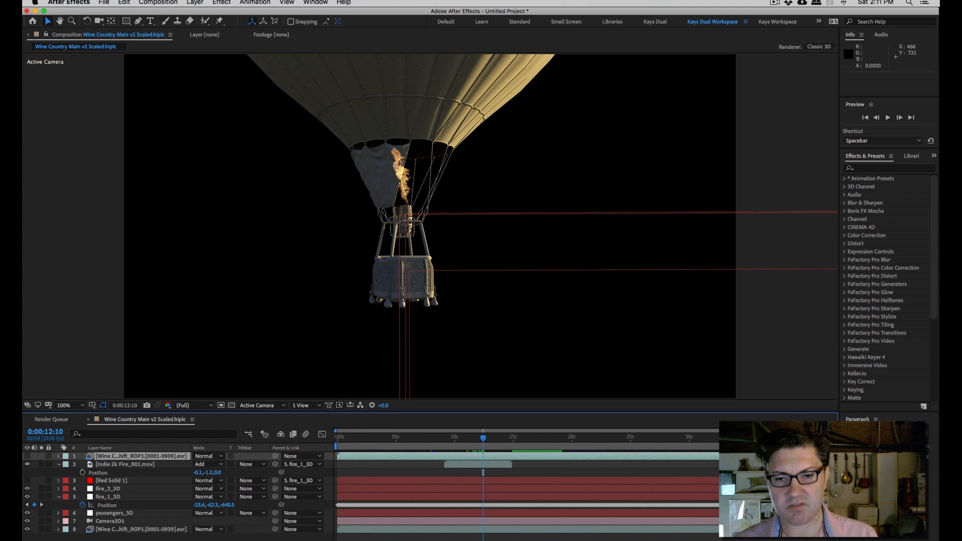
left_click(142, 470)
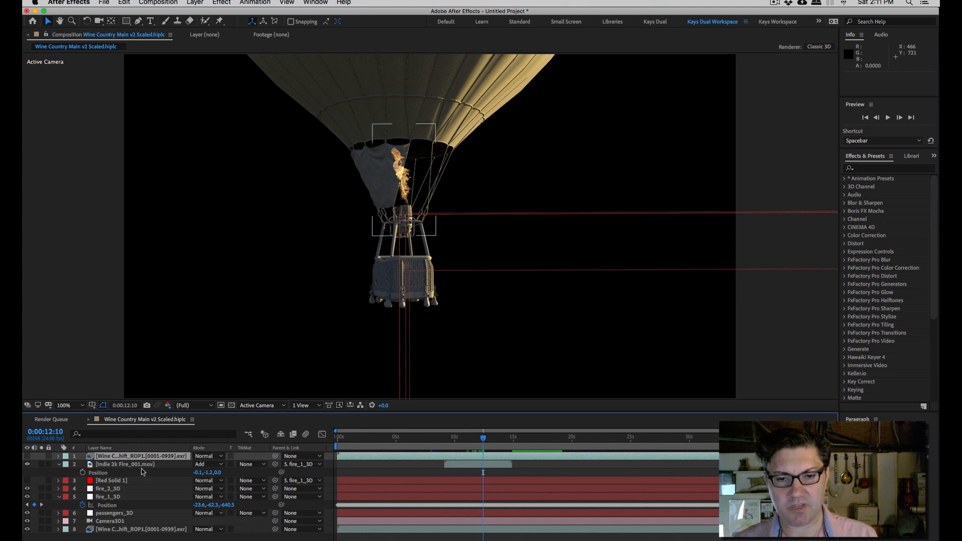
Step: Set the fire clip's track matte to Alpha Inverted Matte from the balloon render copy, and preview from 0:00:09:22
left_click(262, 466)
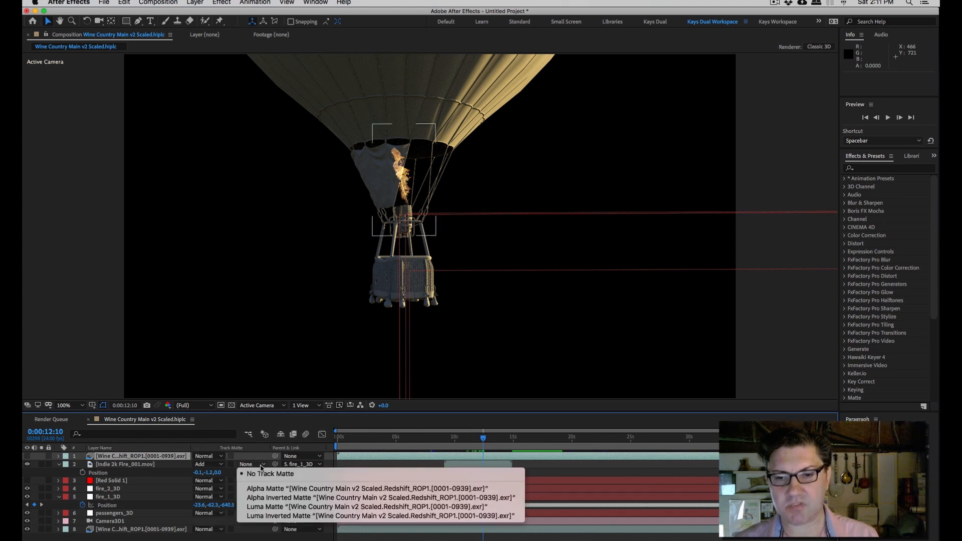
left_click(286, 498)
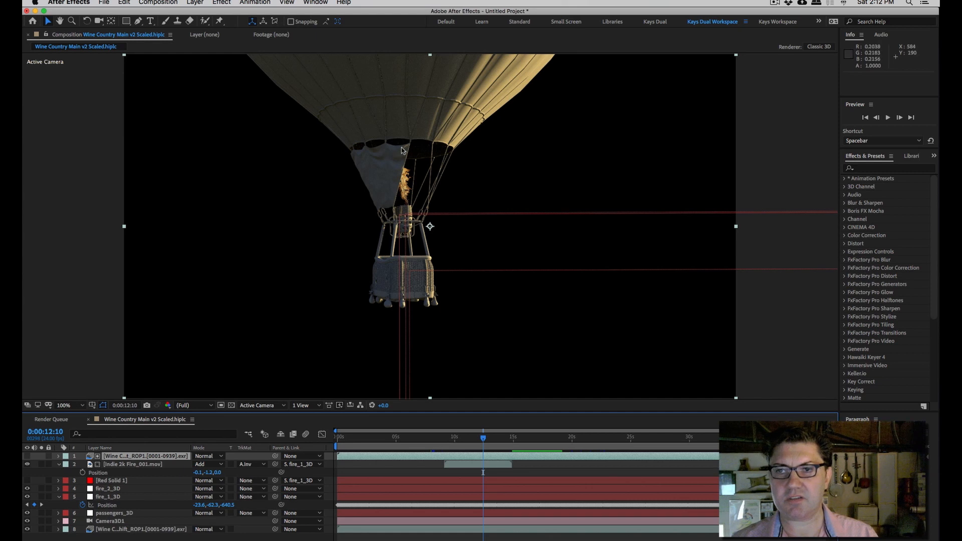
left_click(454, 438)
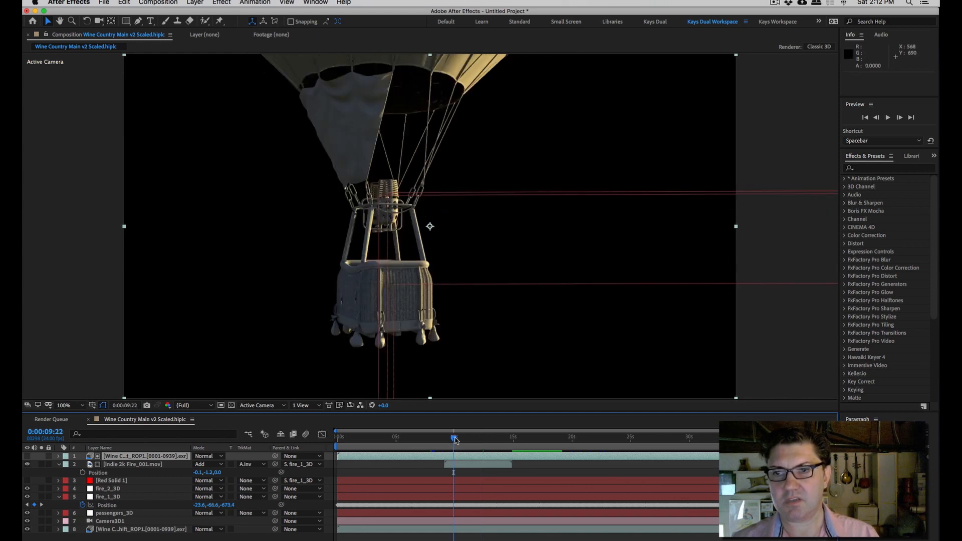
key("space")
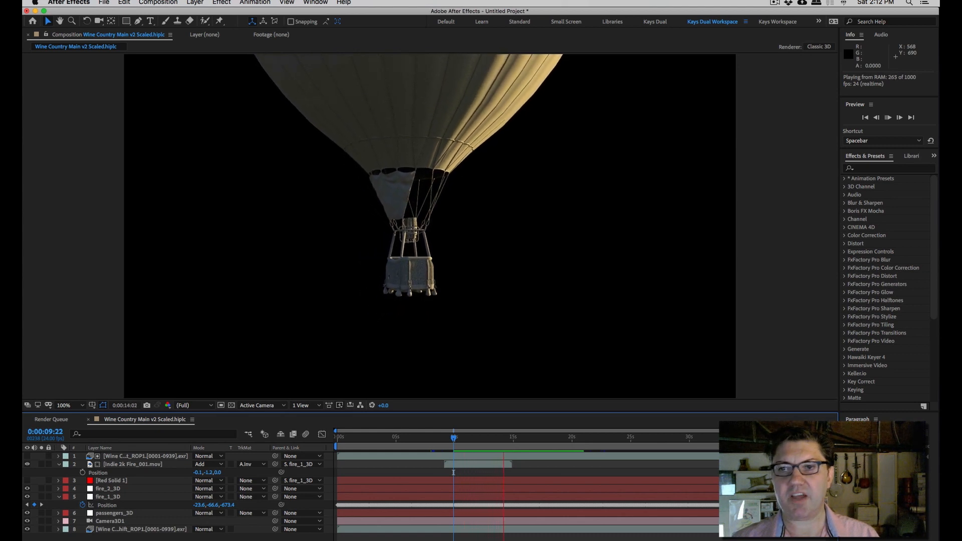
key("space")
Step: At 0:00:11:09, duplicate the fire clip together with its balloon matte layer, and clear the selection
left_click(471, 438)
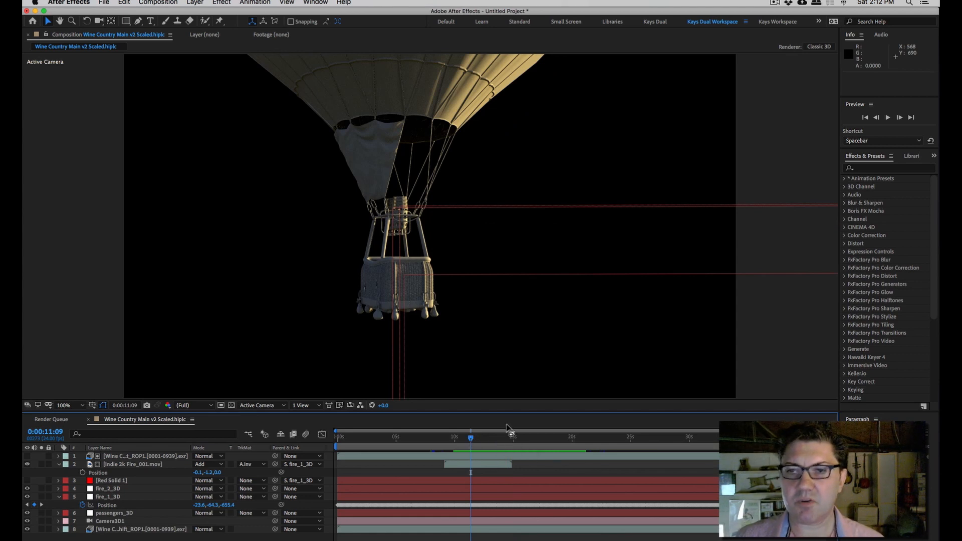
left_click(112, 490)
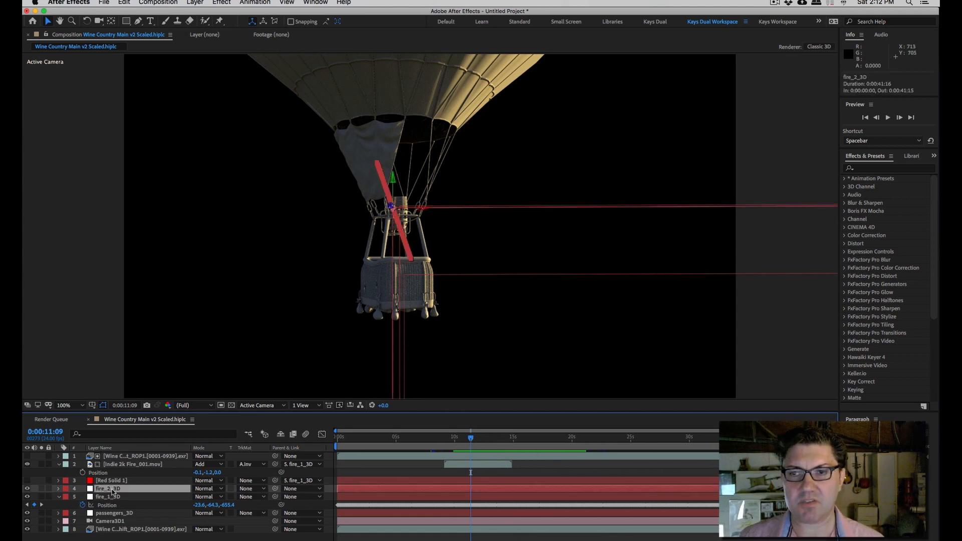
left_click(470, 472)
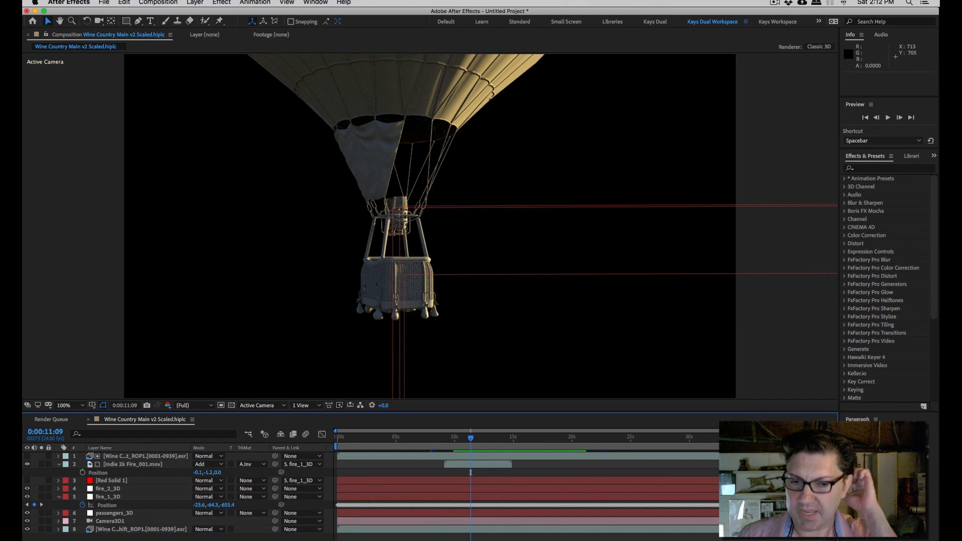
left_click(136, 464)
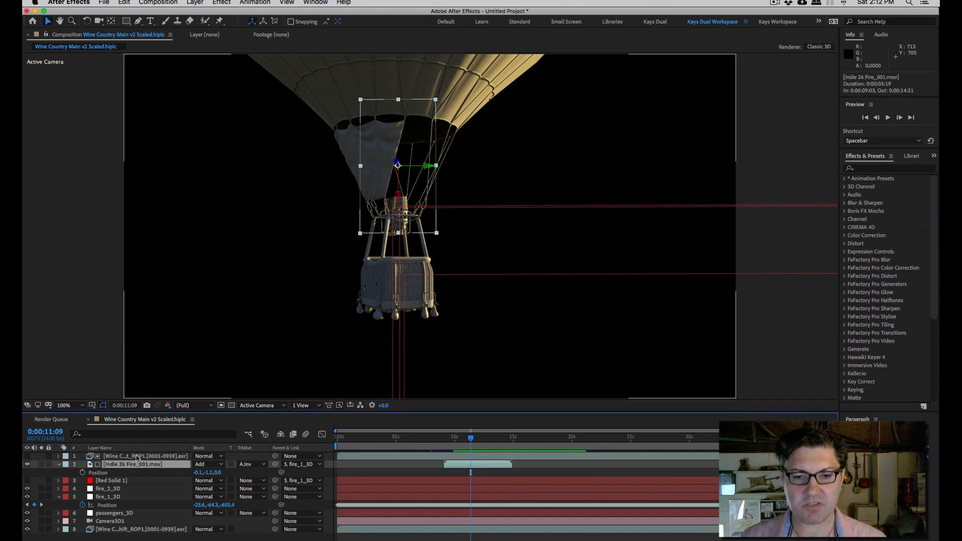
left_click(136, 456, "shift")
key("super+d")
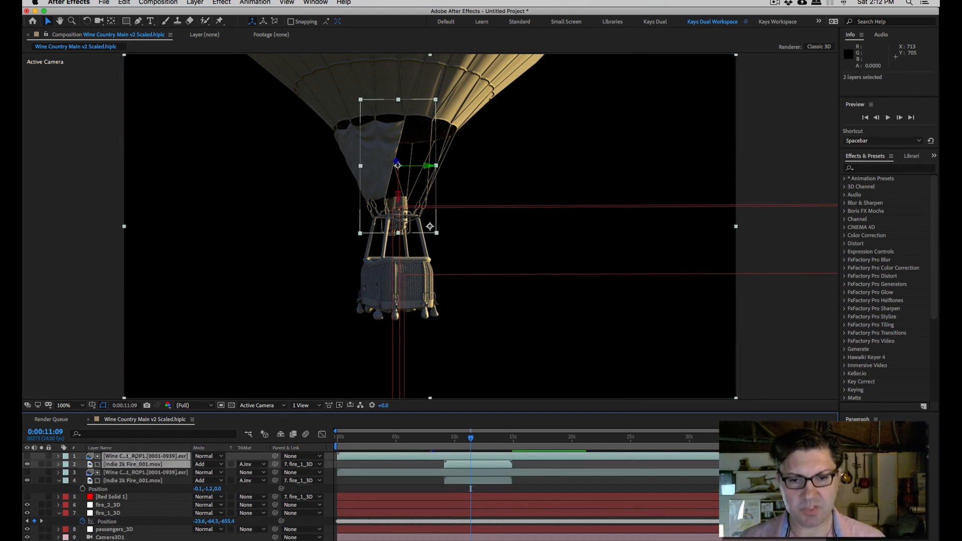
key("super+shift+a")
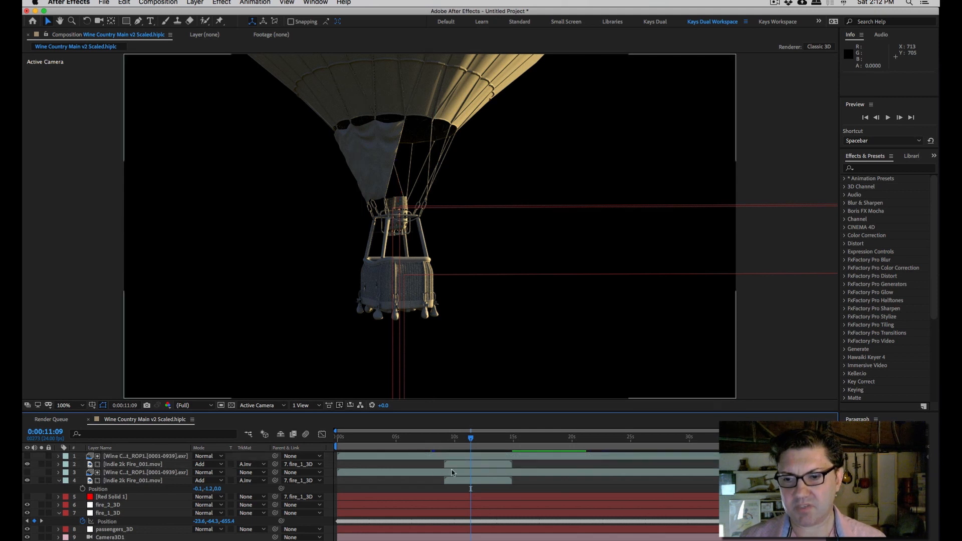
Step: Shift the upper fire clip along the timeline to start at 0:00:15:20, and preview from 0:00:09:07
left_click(460, 466)
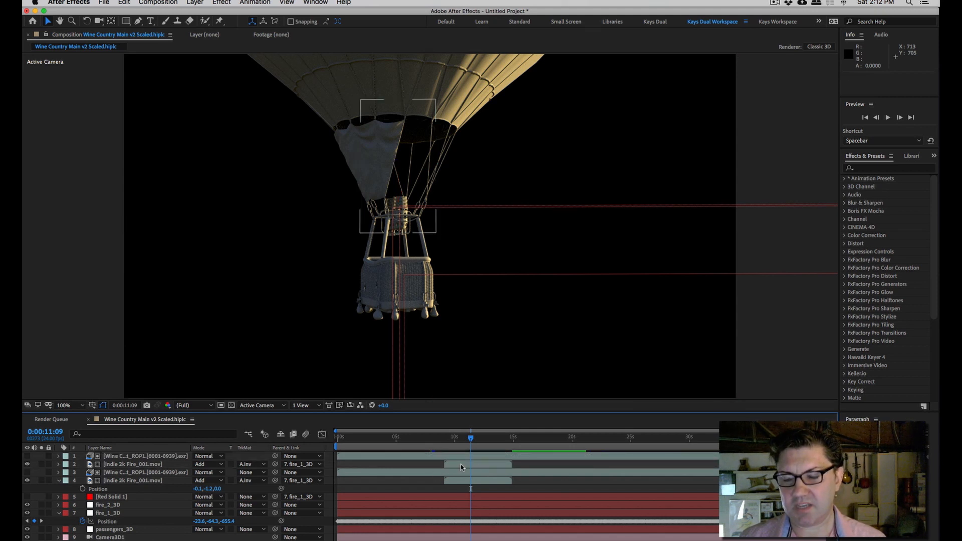
left_click_drag(461, 467, 538, 465)
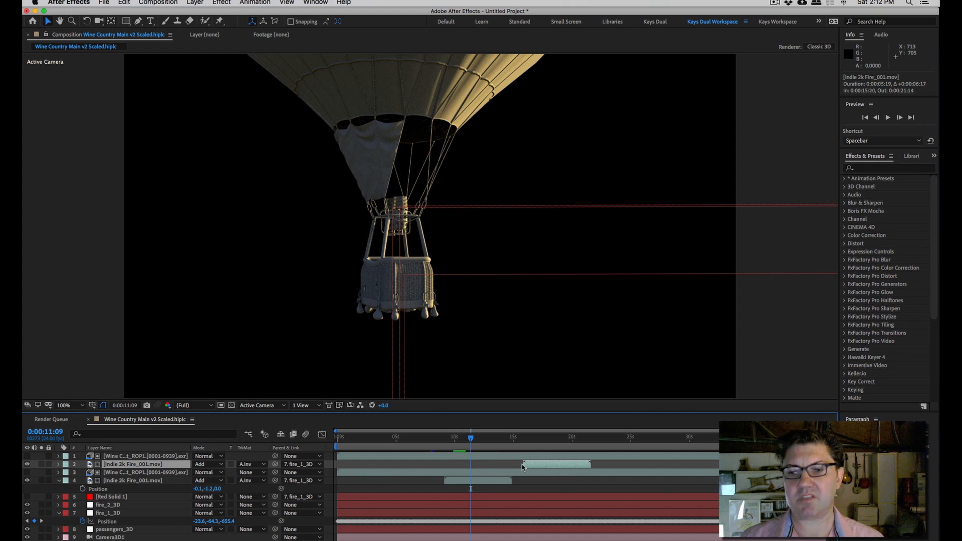
left_click(446, 437)
key("space")
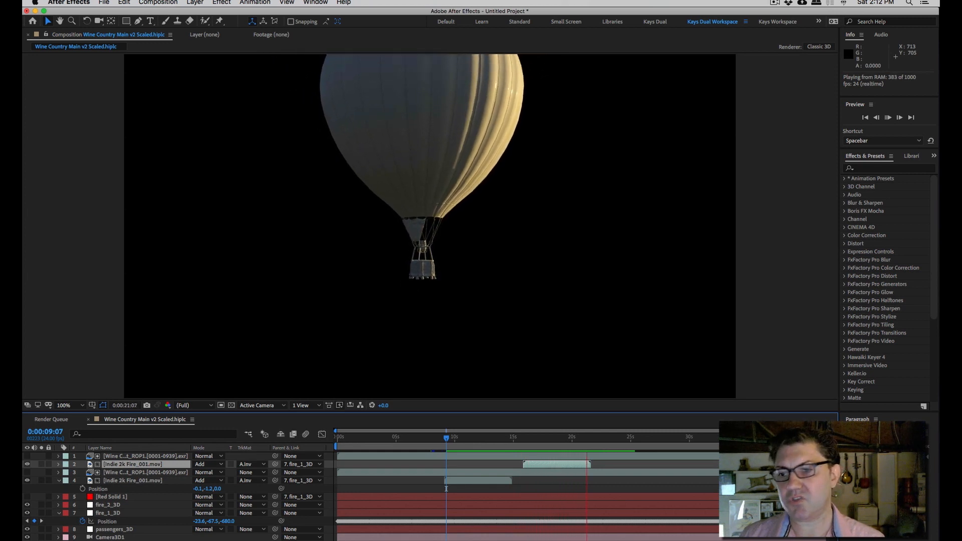
key("space")
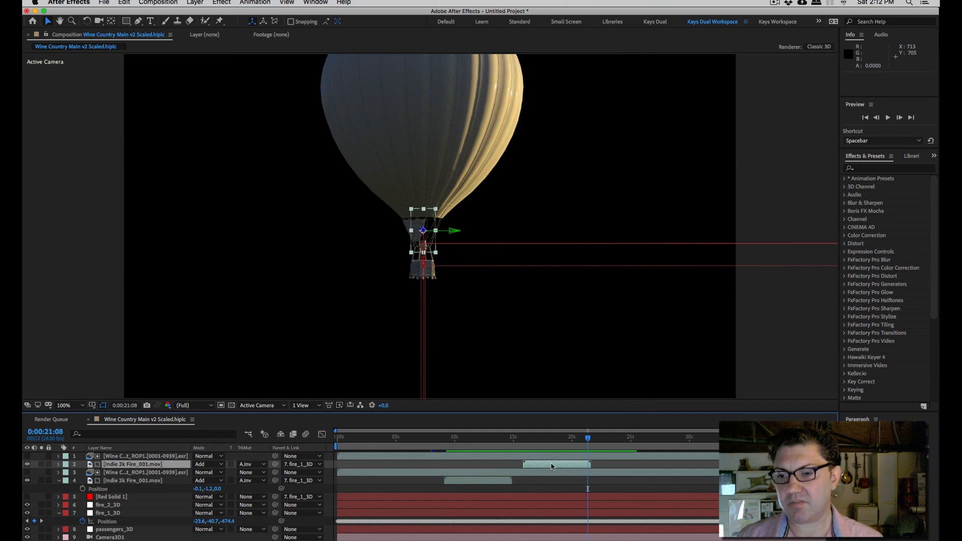
Step: Duplicate the second fire clip and its balloon matte together, undoing any shift of both layers, and deselect them
left_click(132, 458, "shift")
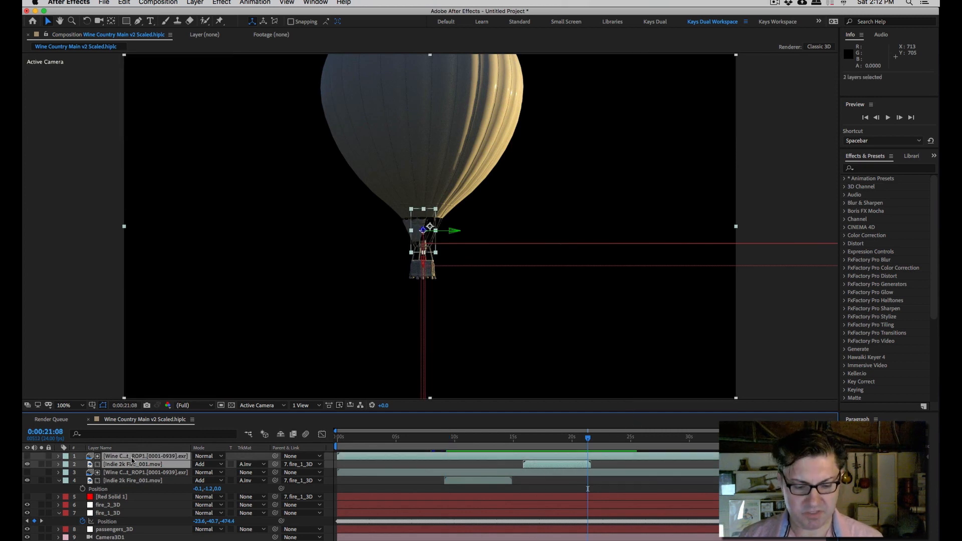
key("super+d")
left_click_drag(547, 465, 596, 466)
key("super+z")
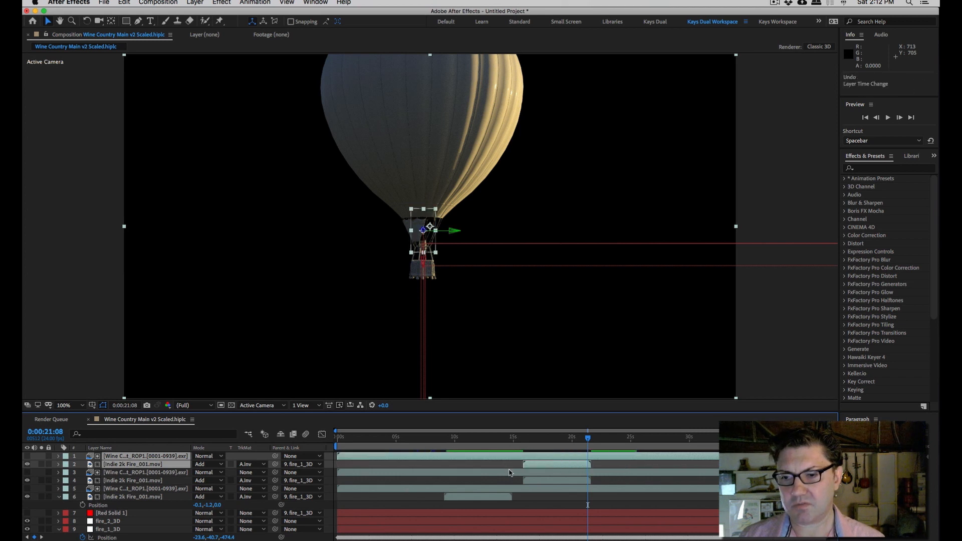
left_click(439, 465)
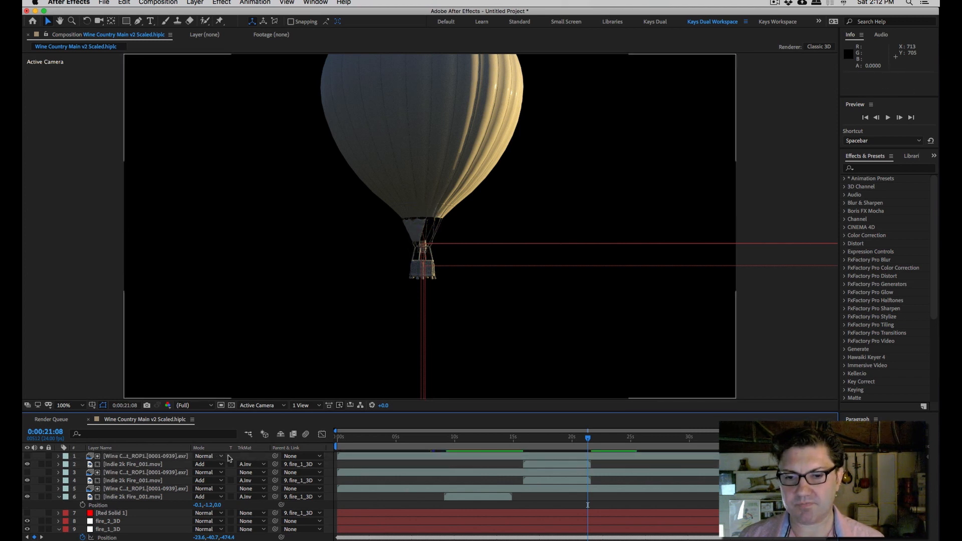
Step: Shift the topmost fire clip to start at 0:00:25:00, and preview that part of the animation
left_click_drag(553, 465, 660, 468)
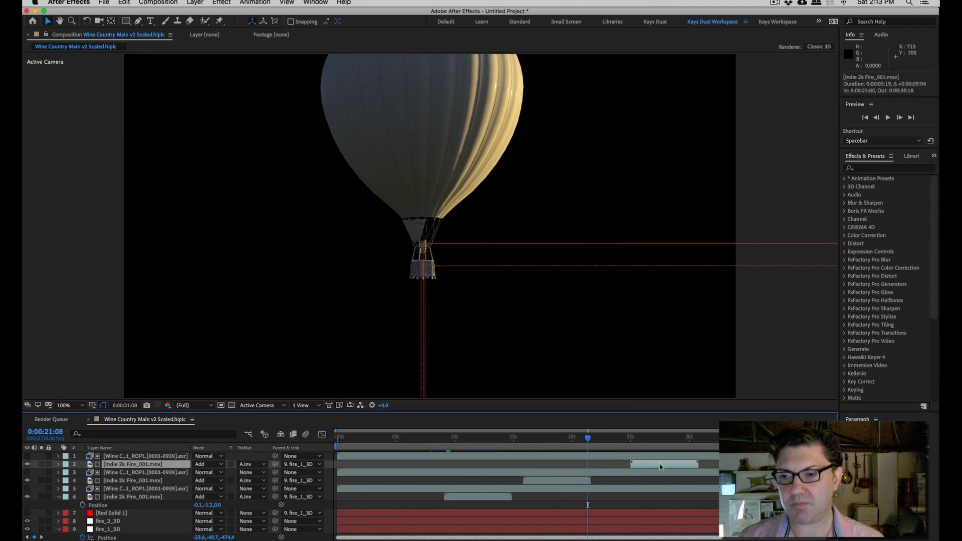
left_click(640, 438)
key("space")
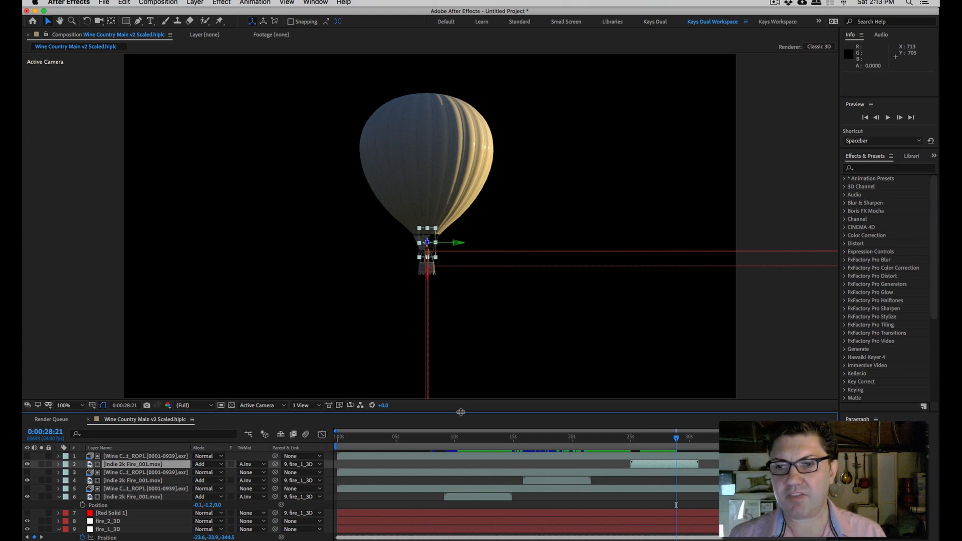
Step: Enlarge the timeline area to show all the layers, and scrub back to the first burner flame at 0:00:12:18
left_click_drag(461, 412, 461, 352)
left_click(664, 380)
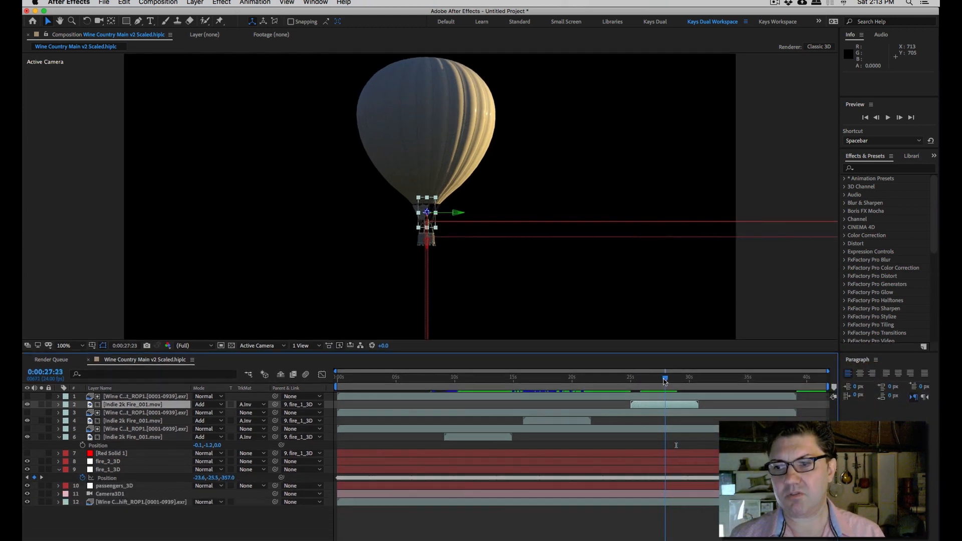
left_click_drag(665, 381, 487, 384)
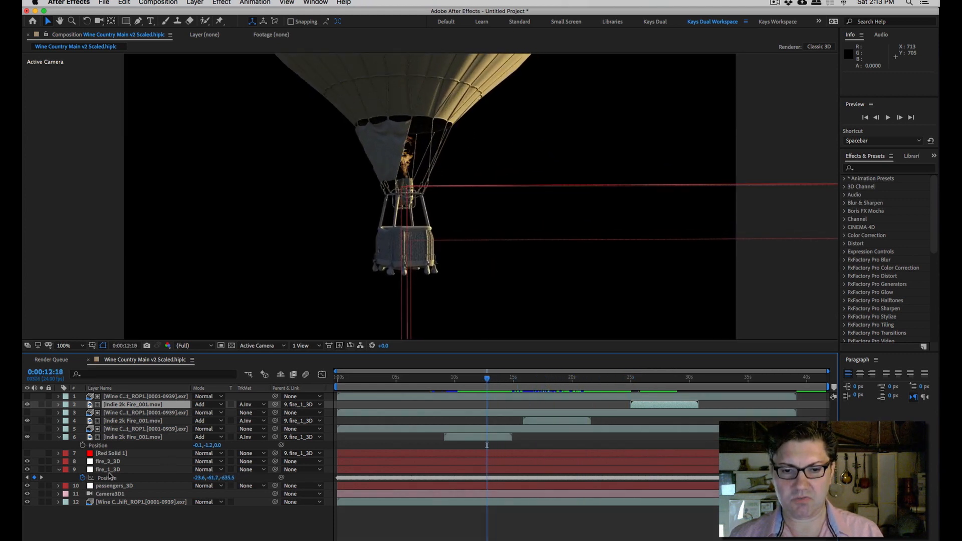
left_click(148, 531)
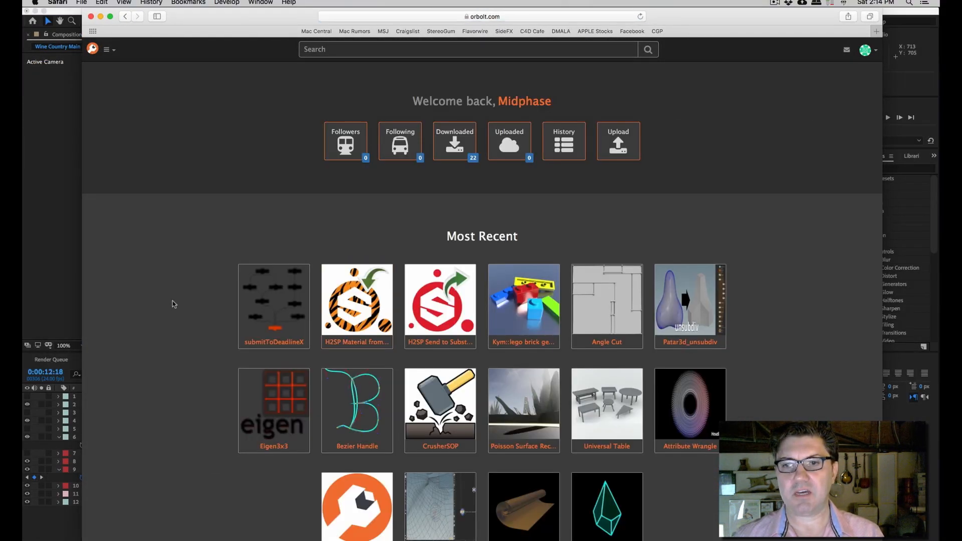
Step: Look through the Orbolt home page in Safari, from the recent assets down to the most requested ones
scroll(189, 291, "down", 10)
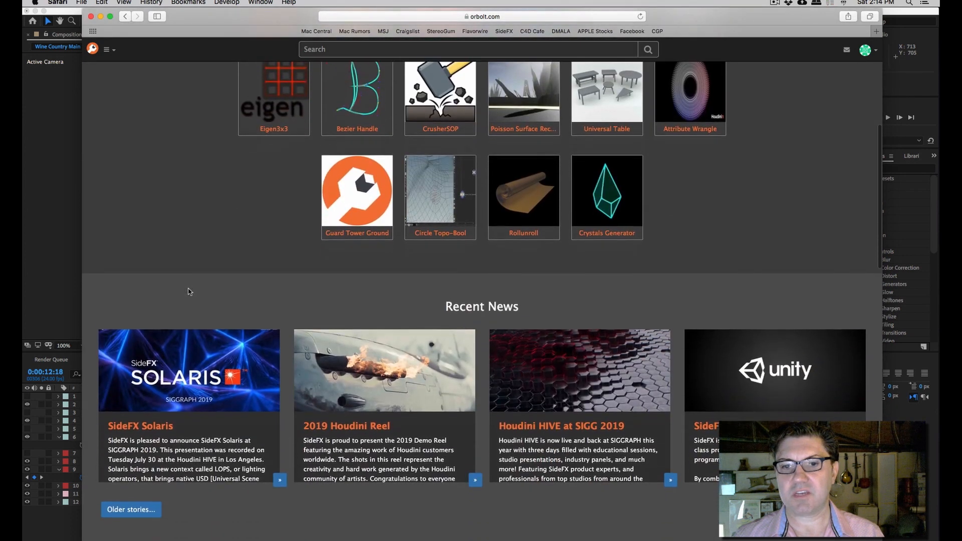
scroll(189, 291, "down", 10)
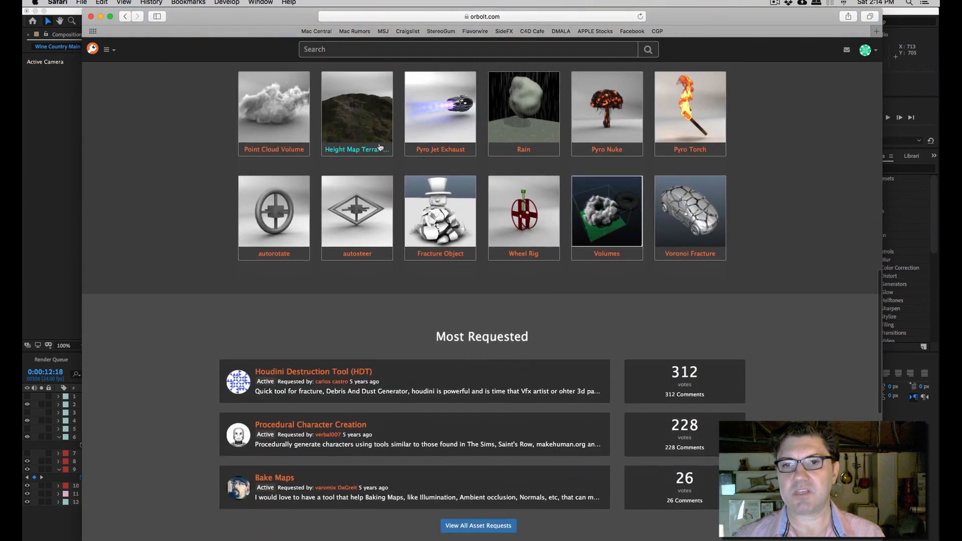